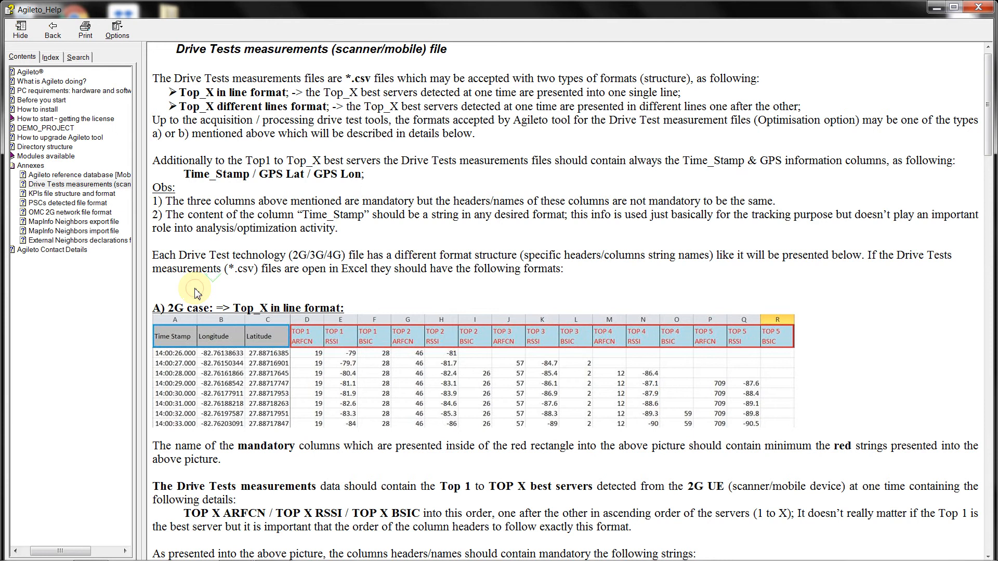
# - Review the 2G and 3G drive test measurement file formats in the help topic, and put the help window away
pyautogui.scroll(-10, 195, 293)
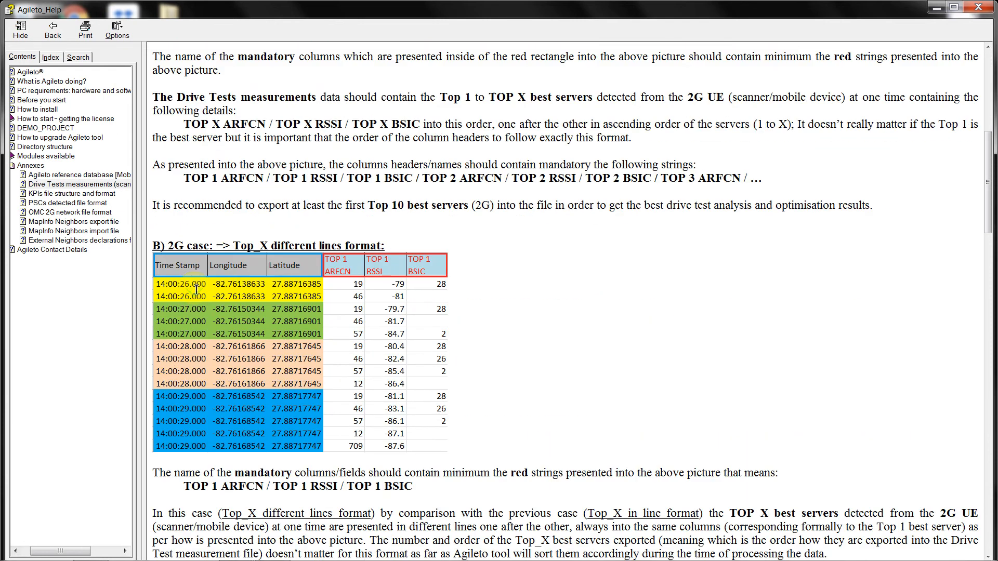
pyautogui.scroll(-12, 196, 289)
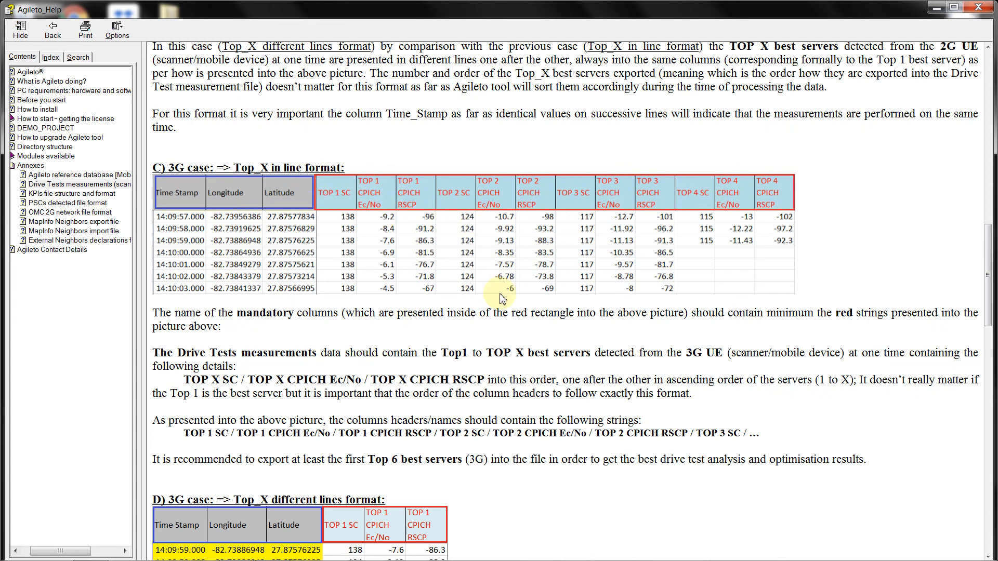
pyautogui.scroll(12, 446, 275)
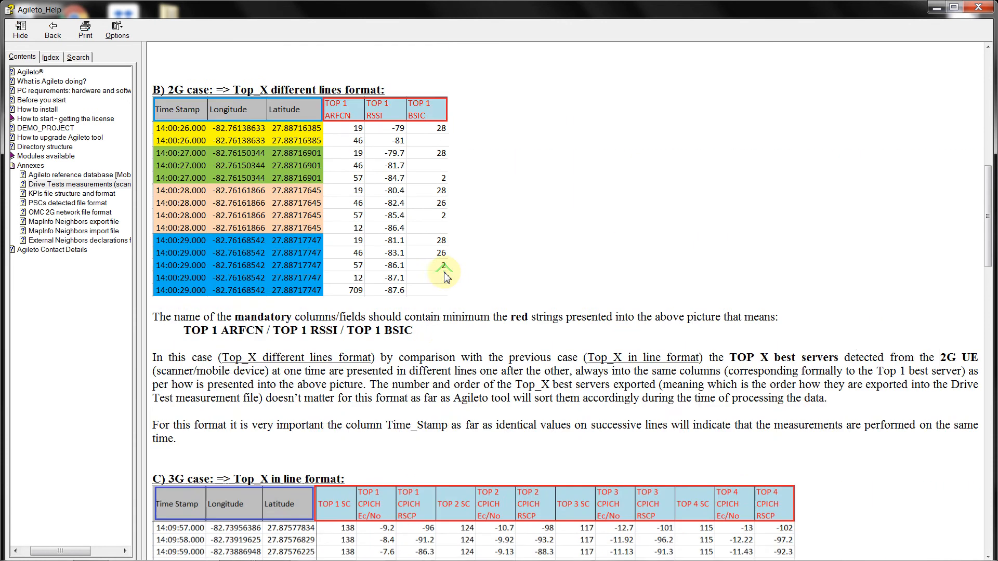
pyautogui.scroll(10, 445, 275)
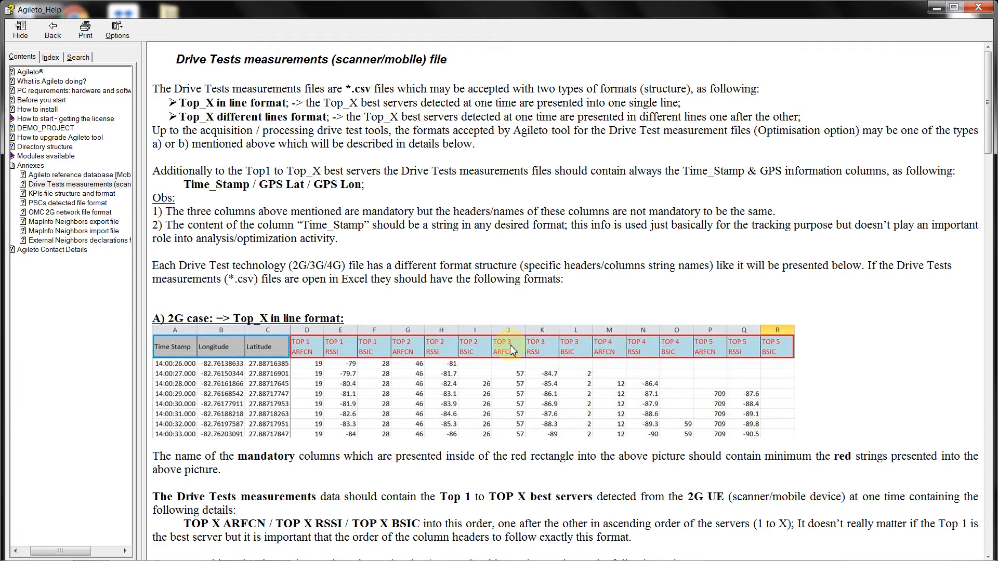
pyautogui.moveTo(76, 555); pyautogui.dragTo(68, 554)
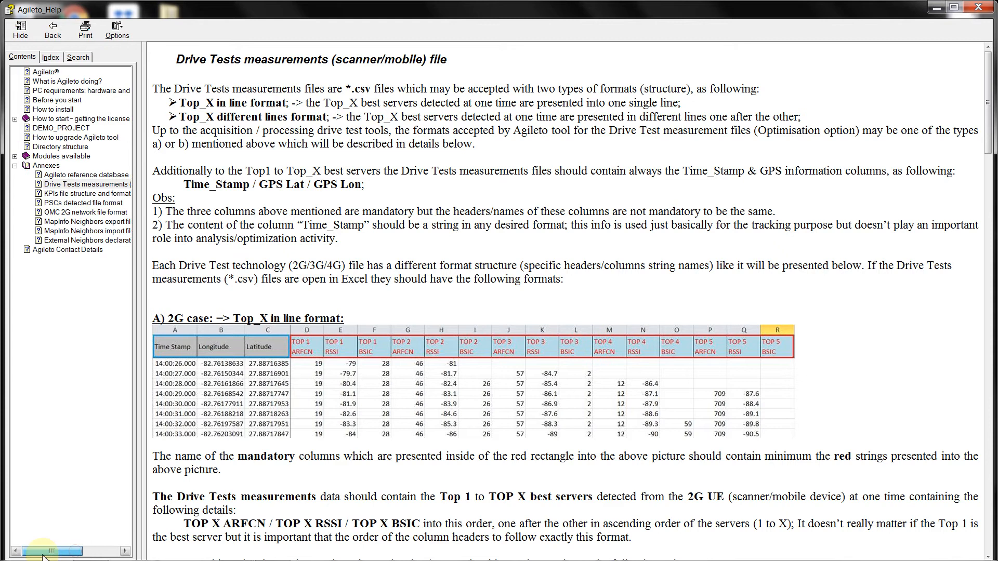
pyautogui.click(938, 11)
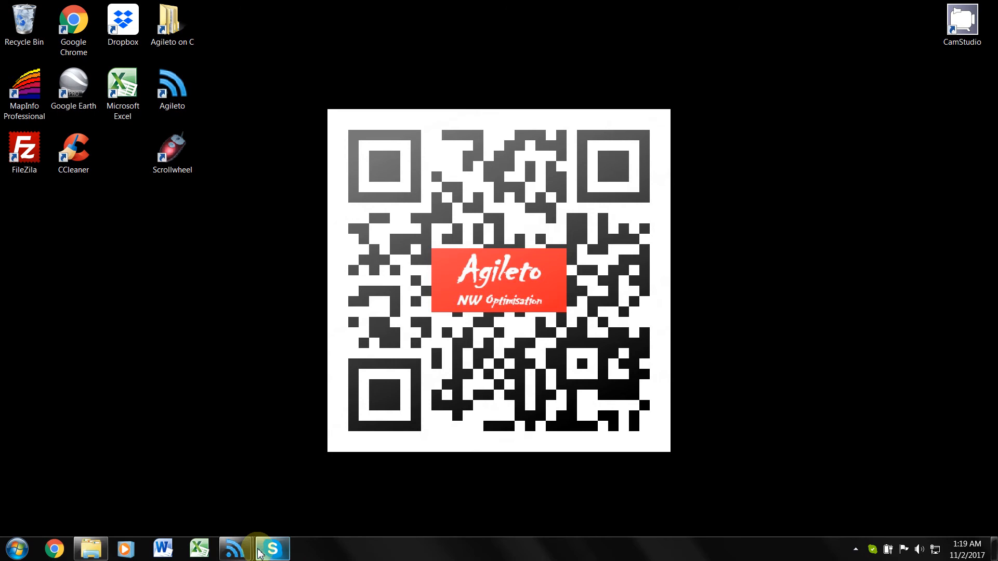
# - Switch to Agileto and open Network Optimisation module 4.3, Process Drive Test log files (NEMO, TEMS, etc)
pyautogui.moveTo(233, 549)
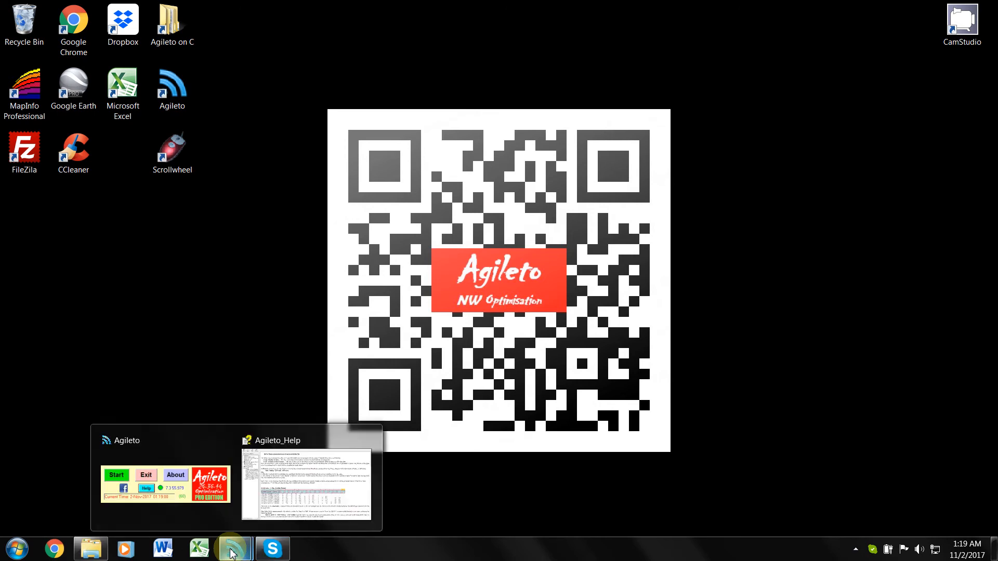
pyautogui.click(169, 470)
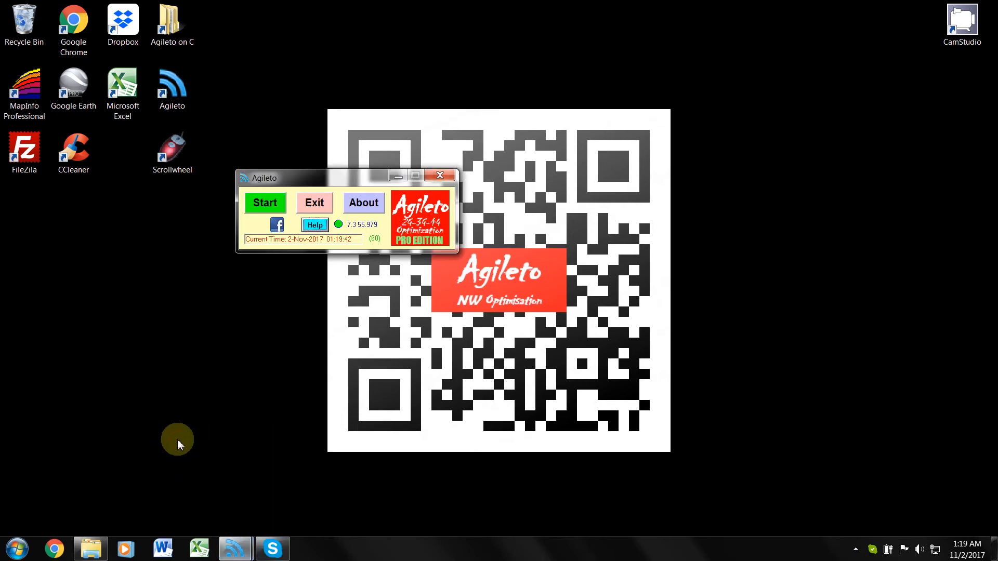
pyautogui.click(272, 209)
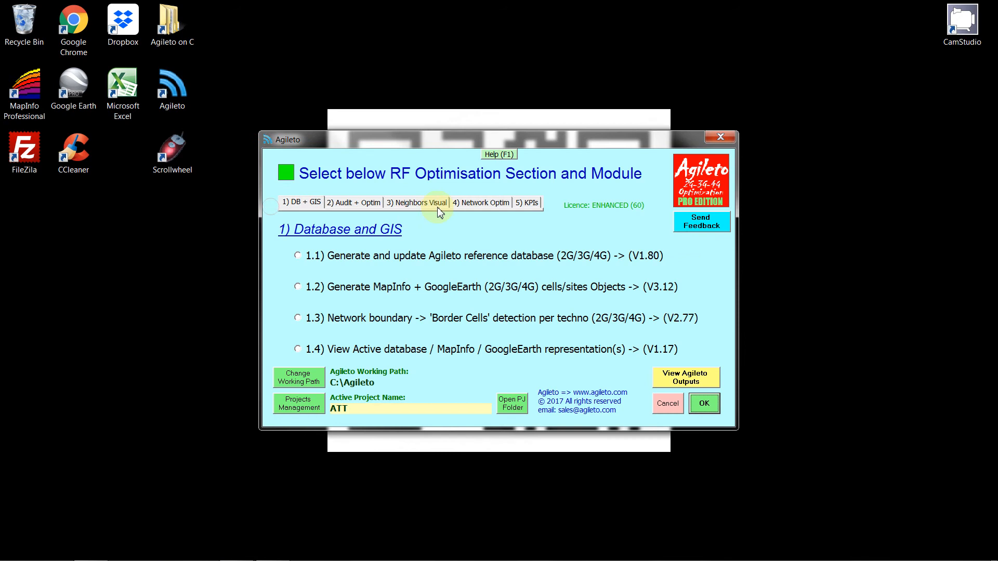
pyautogui.click(473, 204)
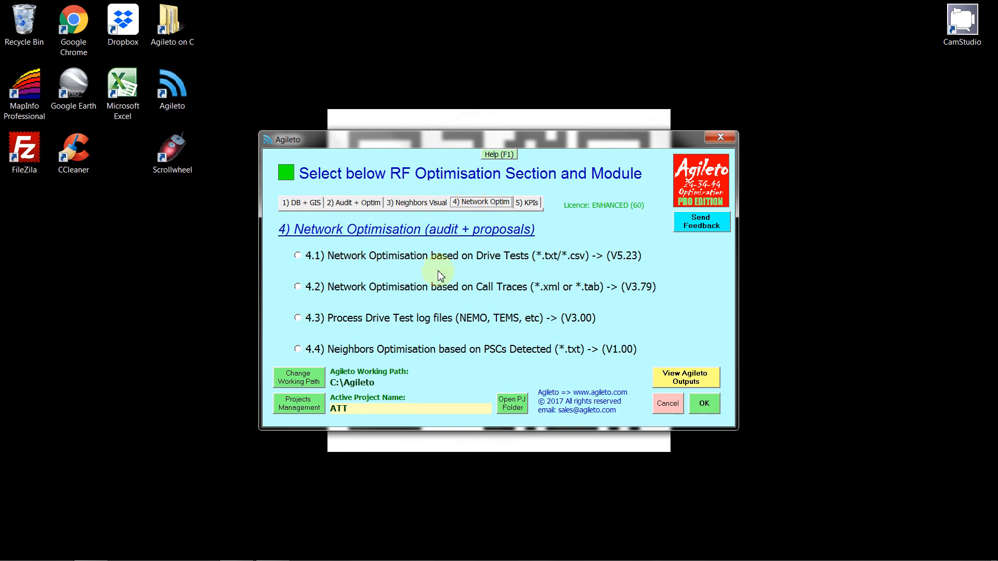
pyautogui.click(307, 325)
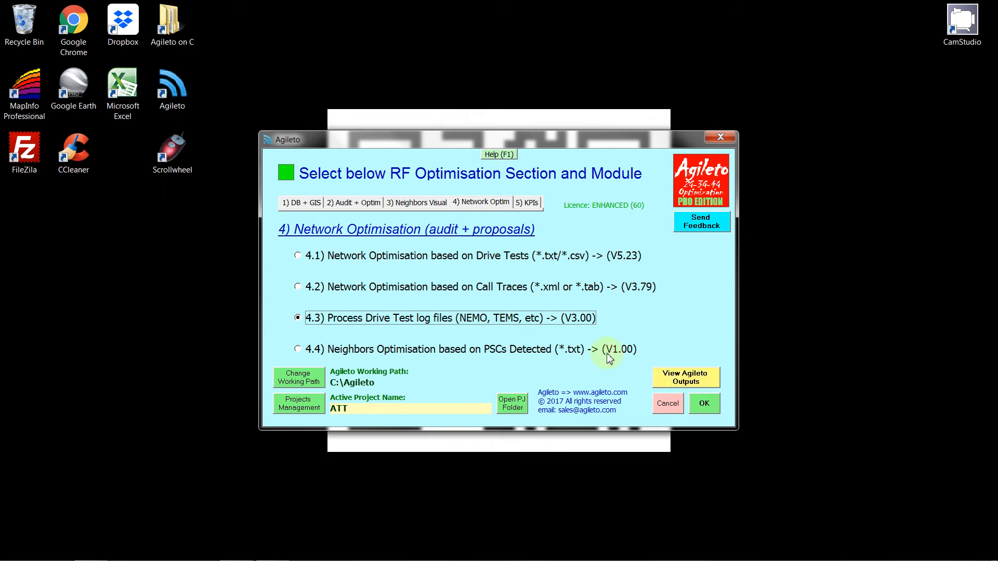
pyautogui.click(705, 406)
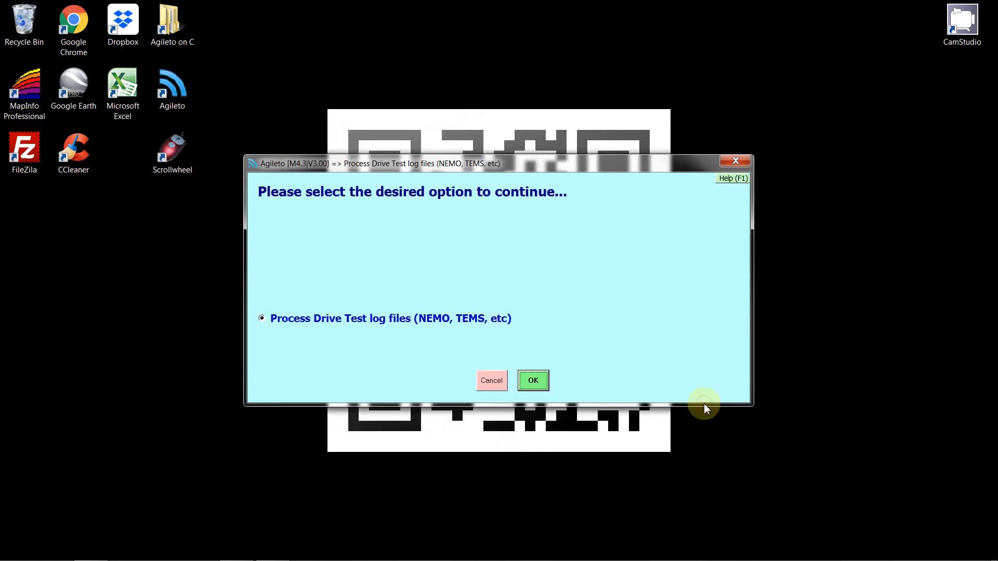
pyautogui.click(534, 385)
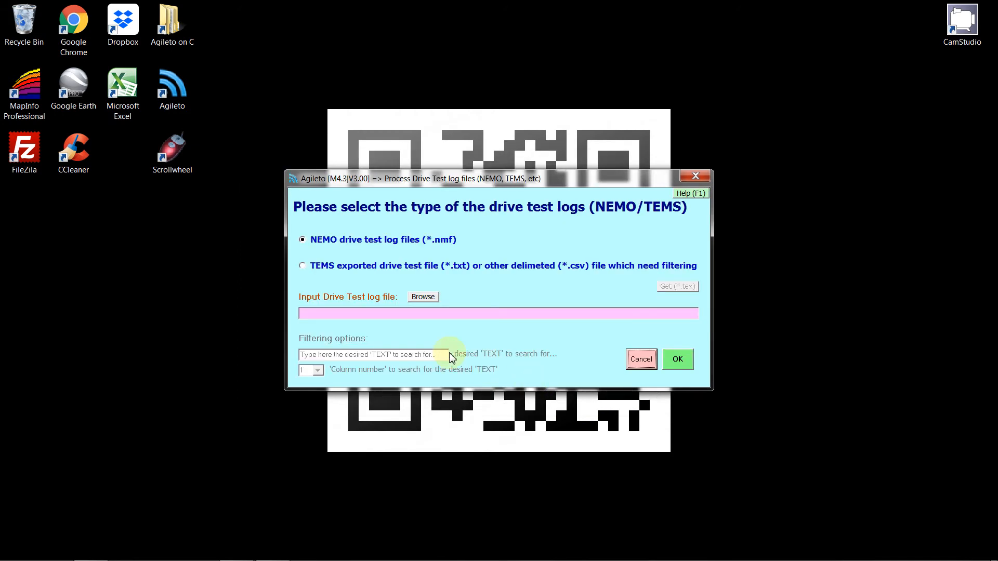
# - With NEMO drive test log files (*.nmf) as the type, browse for the input log in the DT_DEMO_Nemo folder
pyautogui.moveTo(394, 185); pyautogui.dragTo(391, 91)
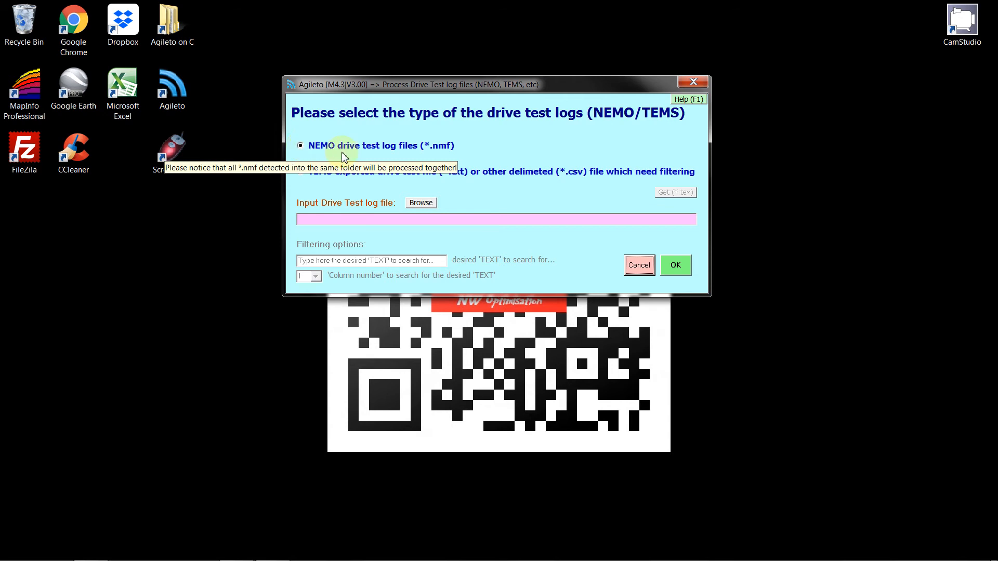
pyautogui.moveTo(431, 187)
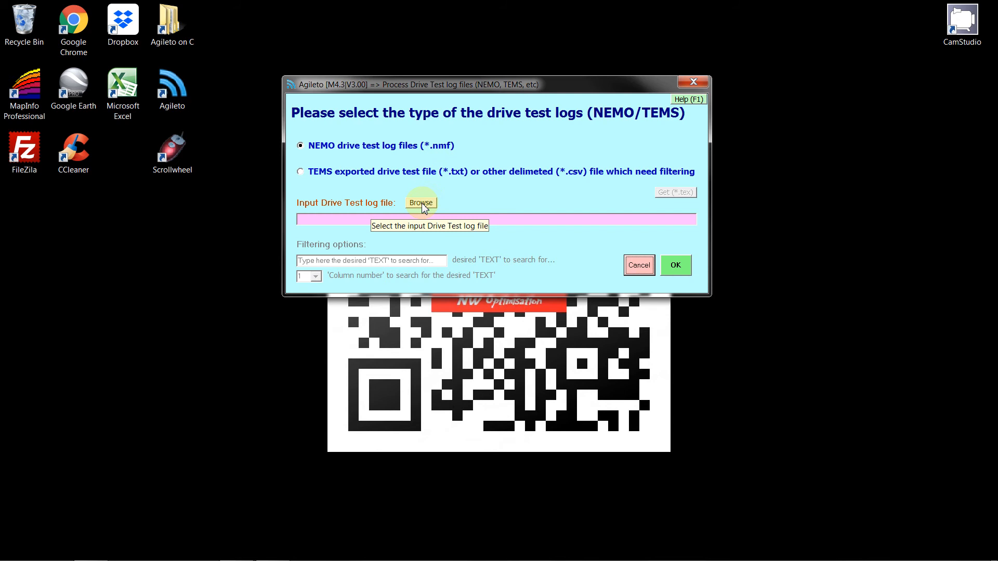
pyautogui.click(423, 205)
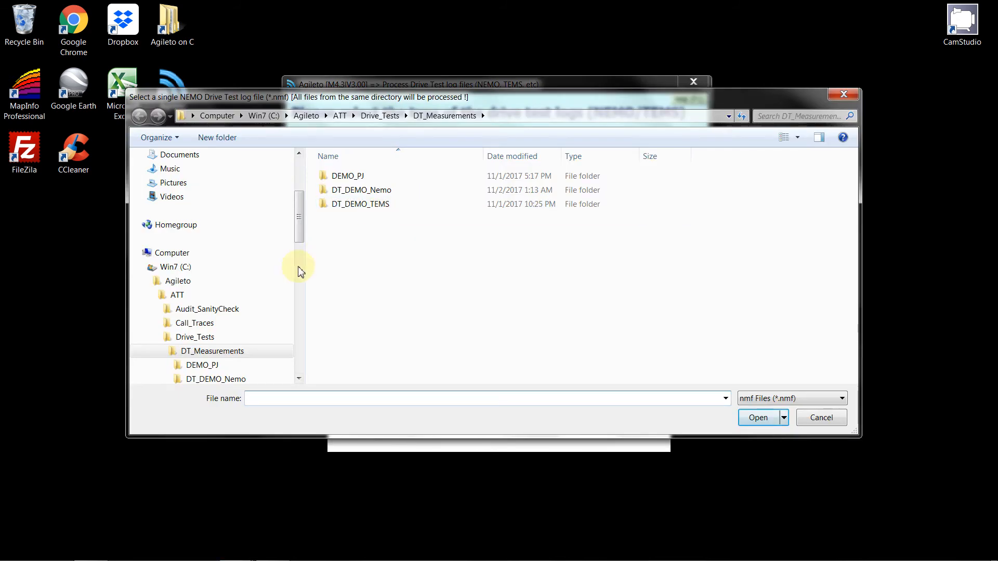
pyautogui.doubleClick(335, 193)
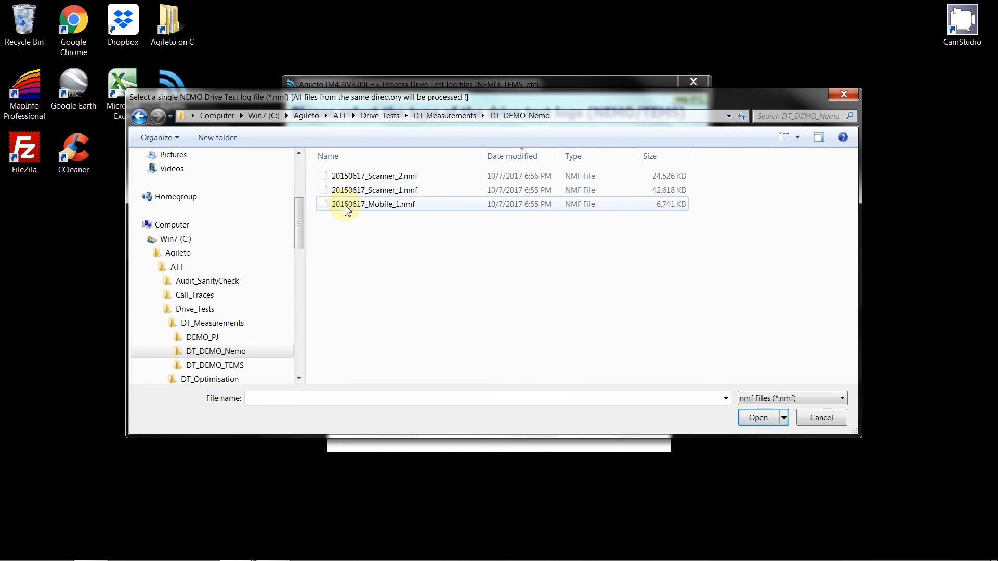
# - Load 20150617_Mobile_1.nmf as the input drive test log and accept the notice about processing the whole folder
pyautogui.click(347, 209)
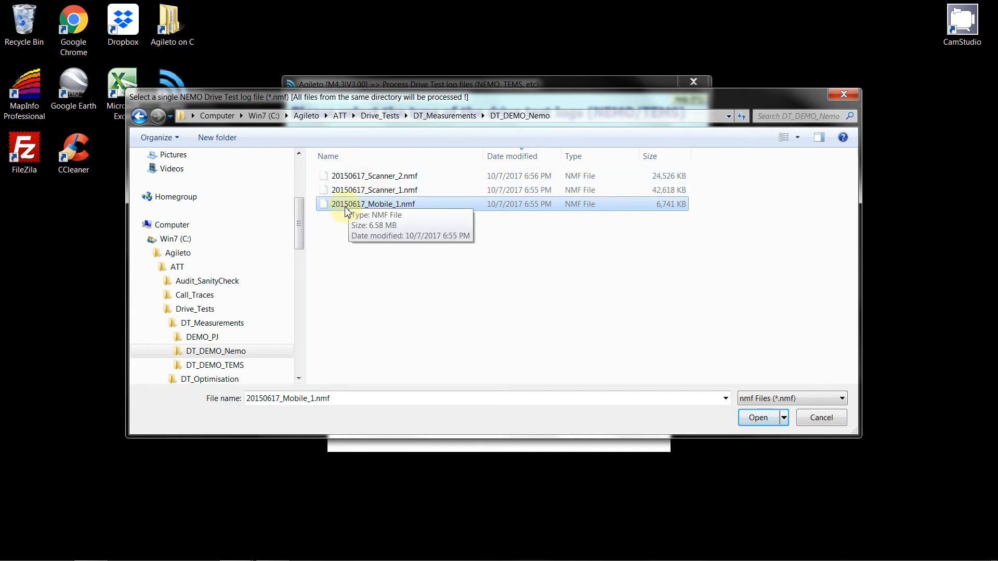
pyautogui.moveTo(294, 102); pyautogui.dragTo(378, 39)
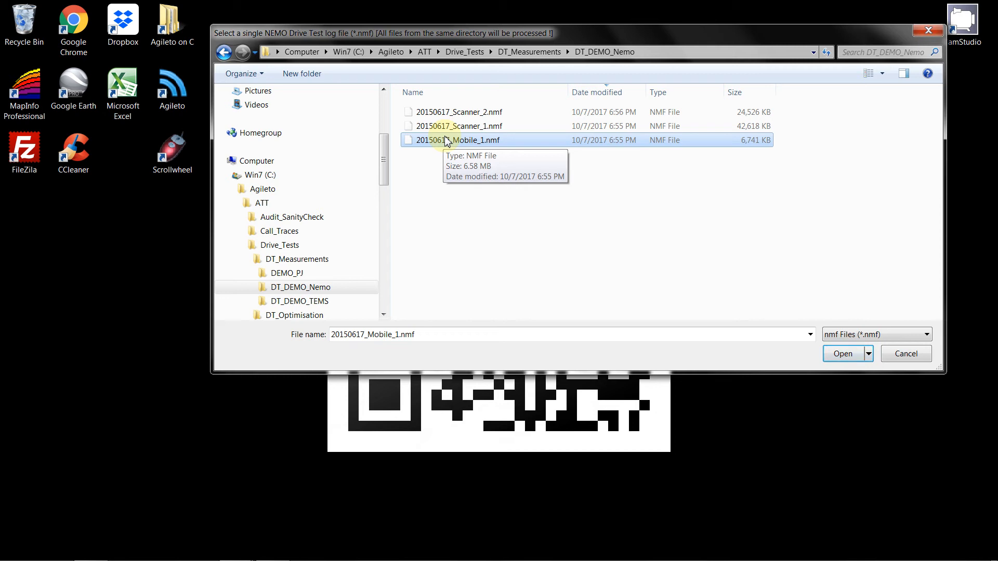
pyautogui.click(447, 127)
pyautogui.click(450, 116)
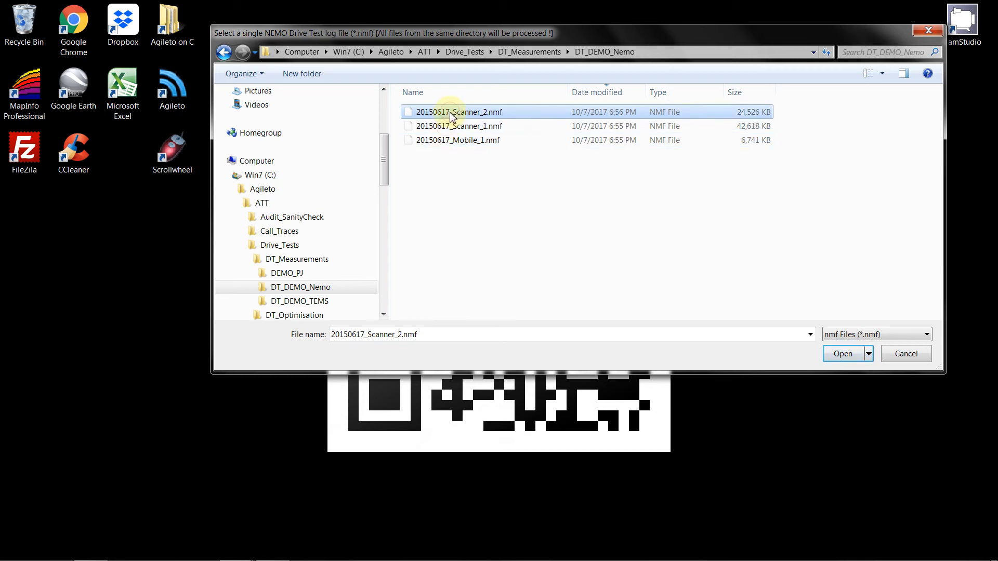
pyautogui.click(447, 128)
pyautogui.click(449, 146)
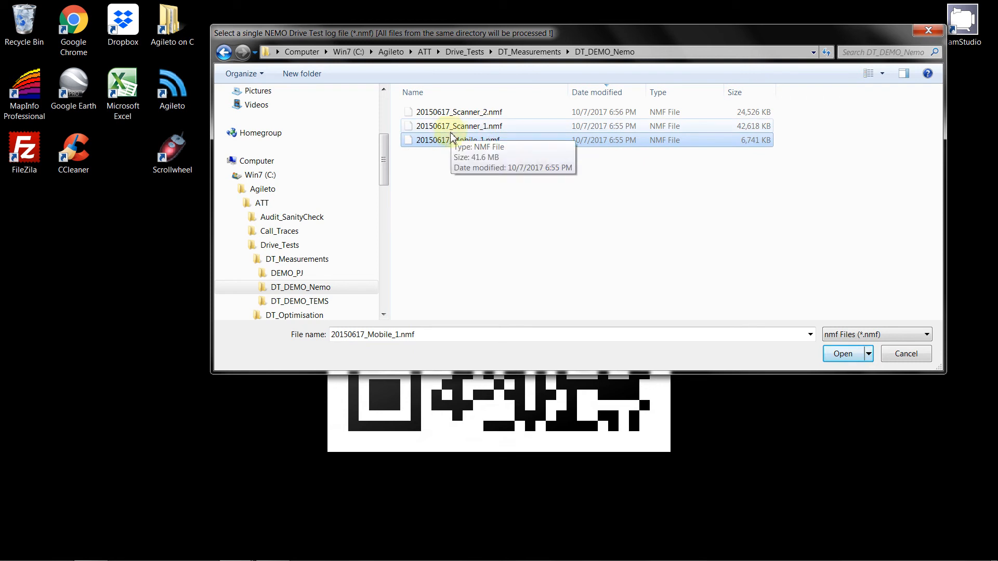
pyautogui.click(845, 354)
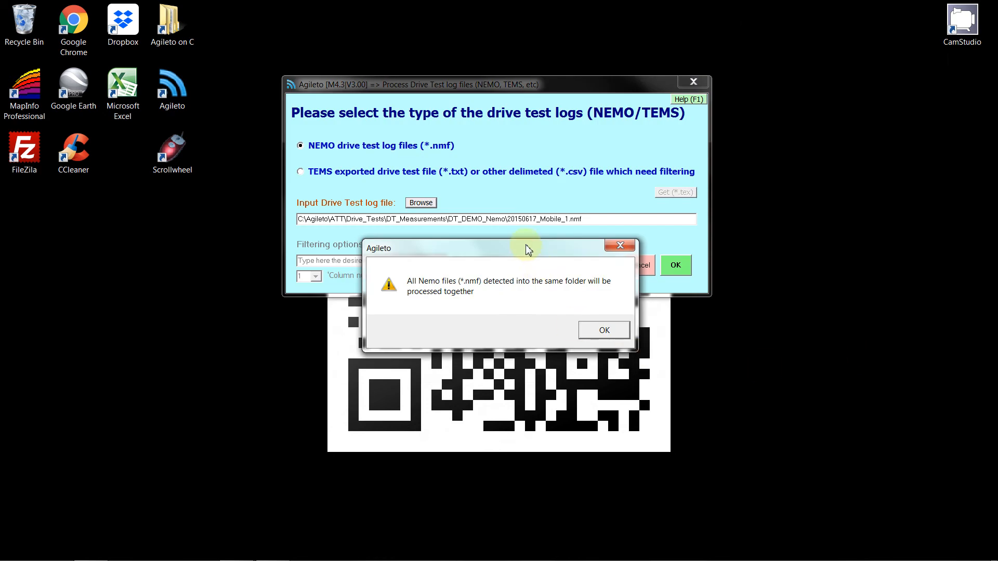
pyautogui.moveTo(527, 253); pyautogui.dragTo(525, 162)
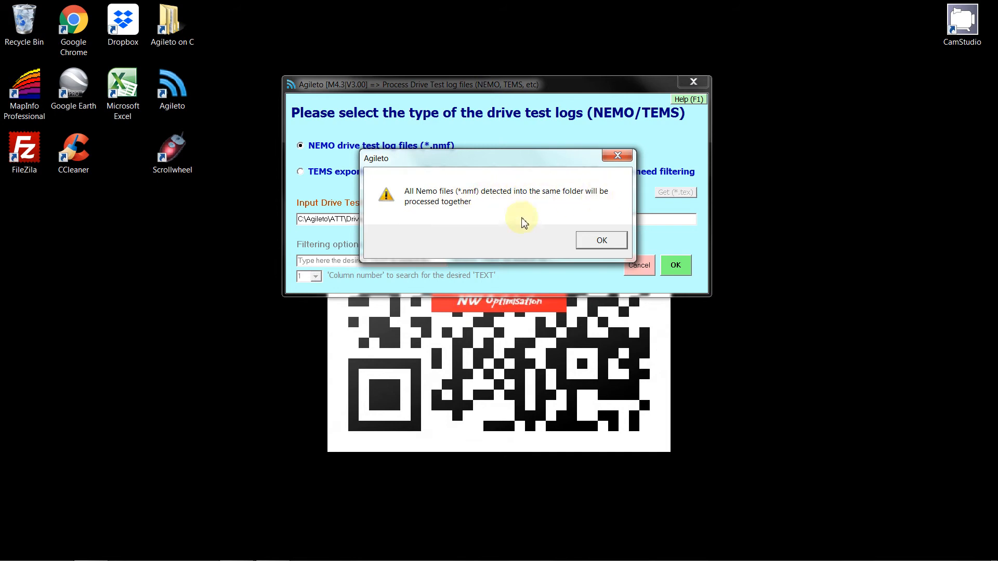
pyautogui.click(602, 241)
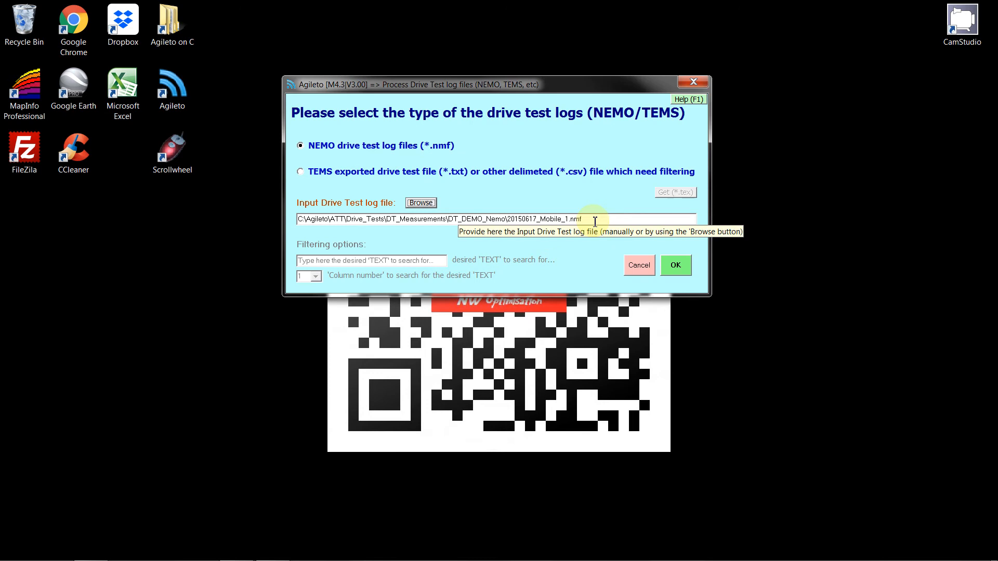
# - Process the NEMO drive test logs and dismiss the completion summary
pyautogui.click(676, 267)
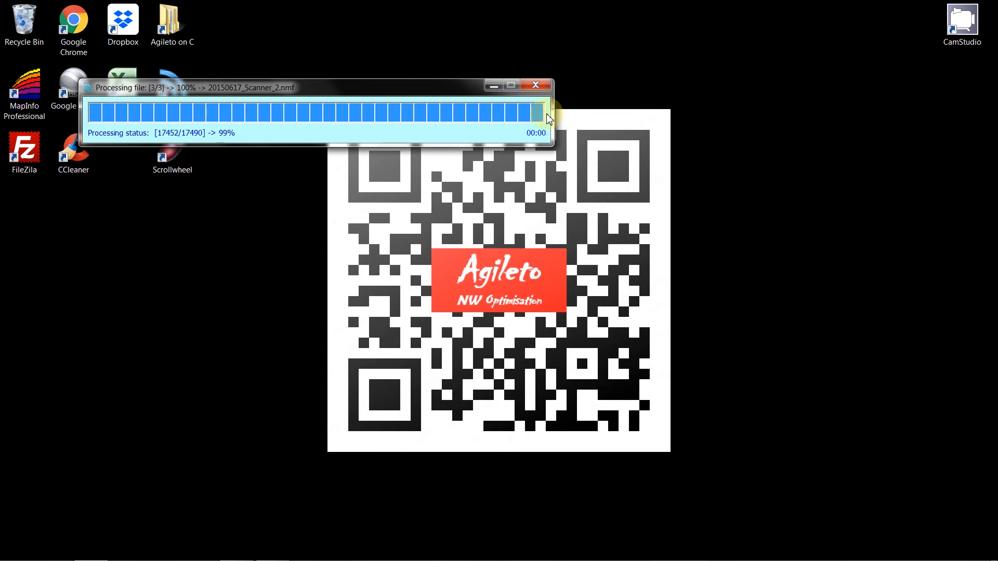
pyautogui.moveTo(509, 189); pyautogui.dragTo(507, 77)
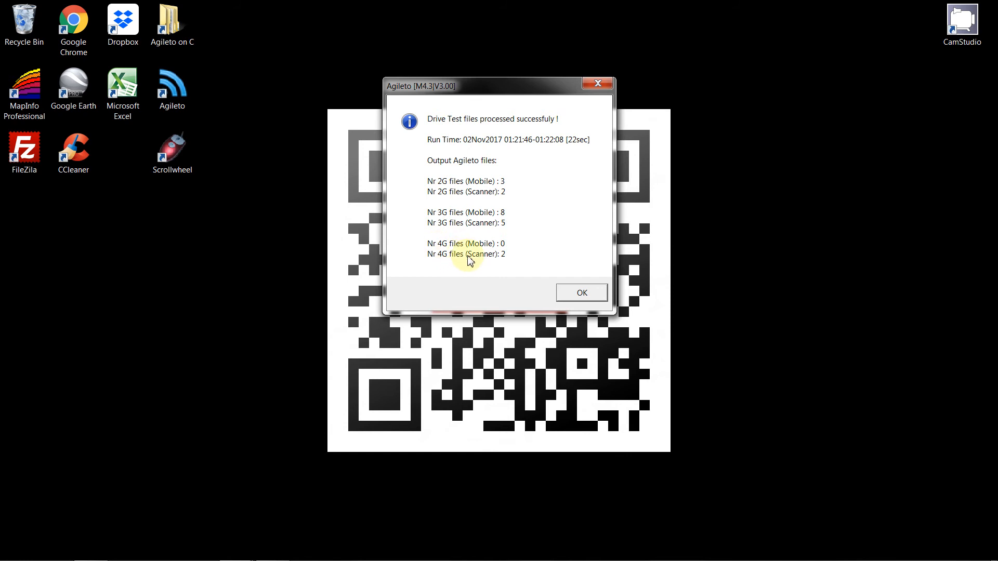
pyautogui.click(582, 293)
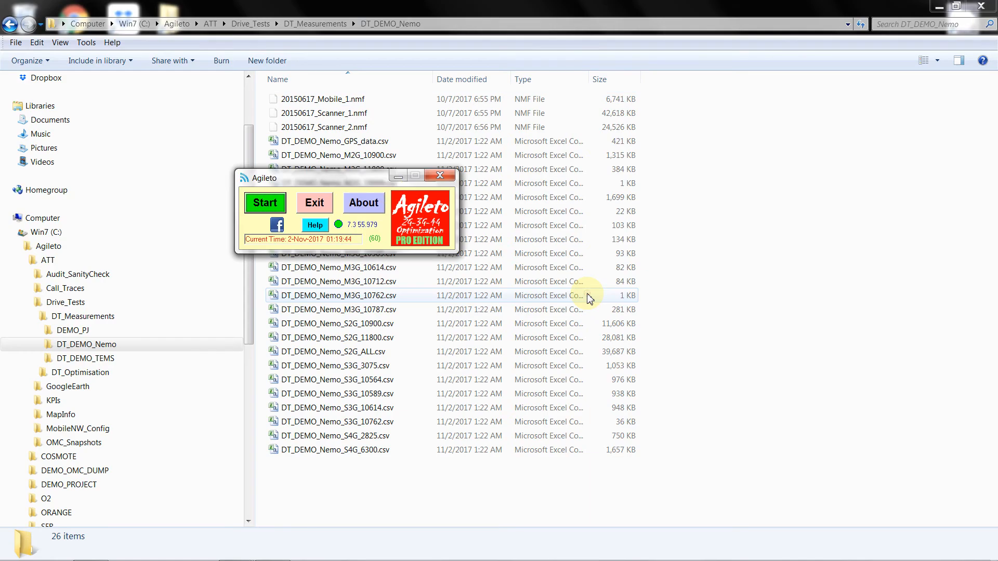
# - Minimise the Agileto window and review the source .nmf logs and the GPS data file in the DT_DEMO_Nemo folder
pyautogui.click(399, 177)
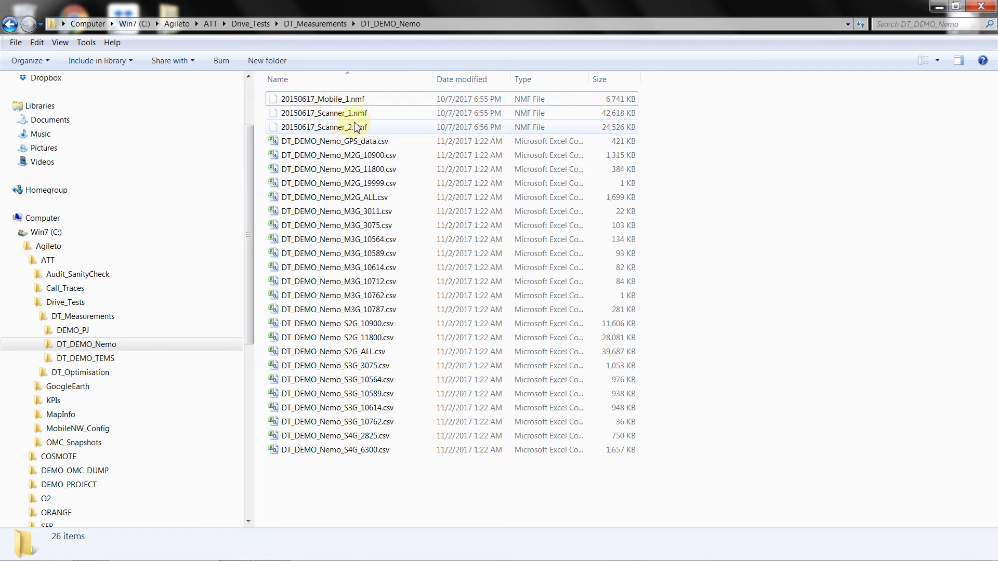
pyautogui.click(341, 104)
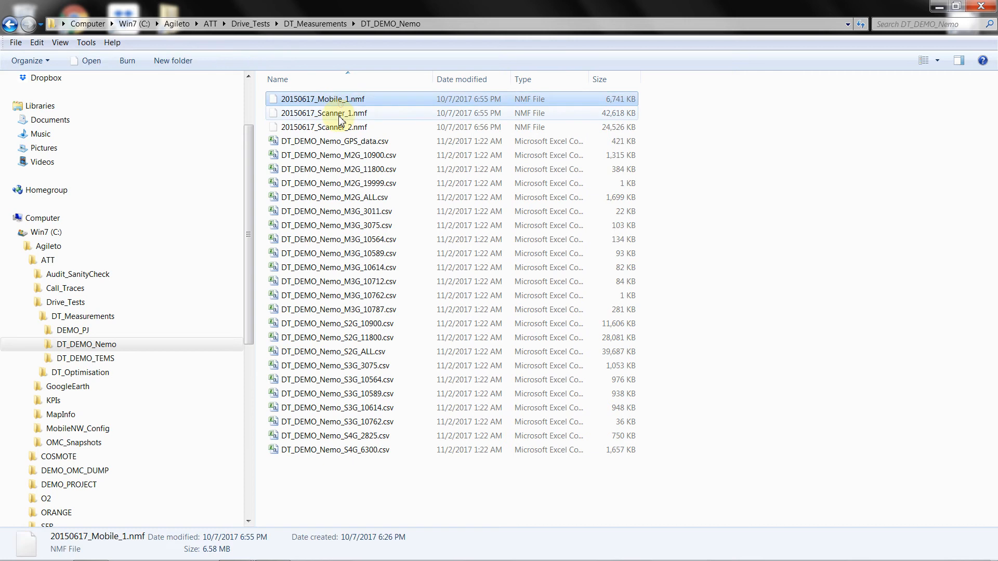
pyautogui.click(340, 113)
pyautogui.click(340, 127)
pyautogui.click(356, 145)
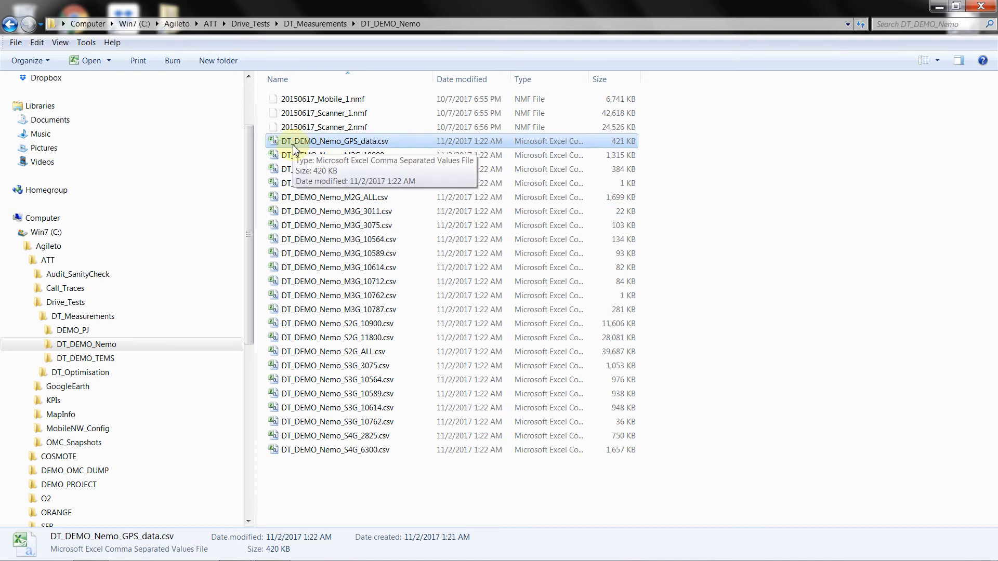
pyautogui.click(74, 350)
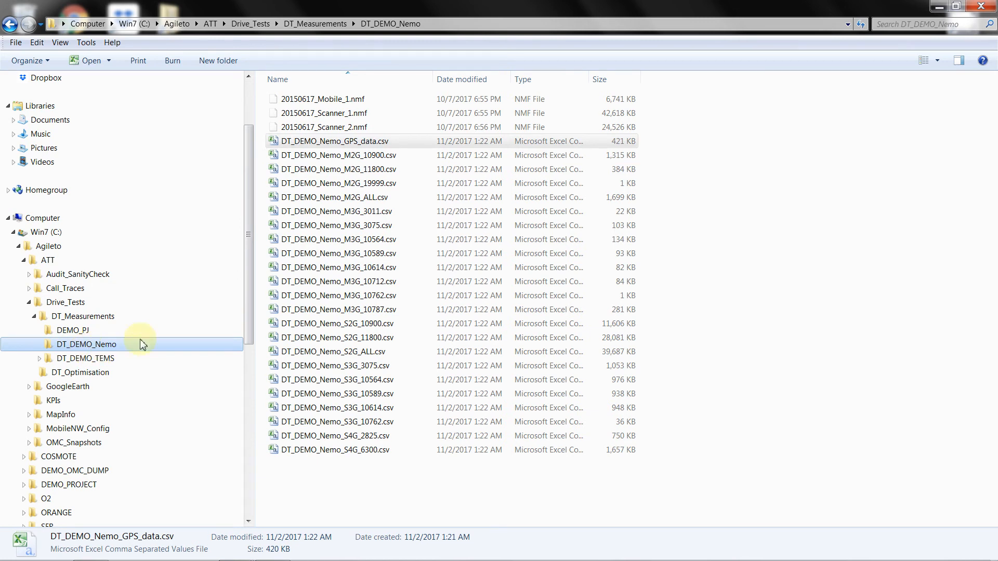
# - Open DT_DEMO_Nemo_GPS_data.csv in Excel, examine its TimeStamp, Lat and Long columns, and close the file
pyautogui.click(334, 143)
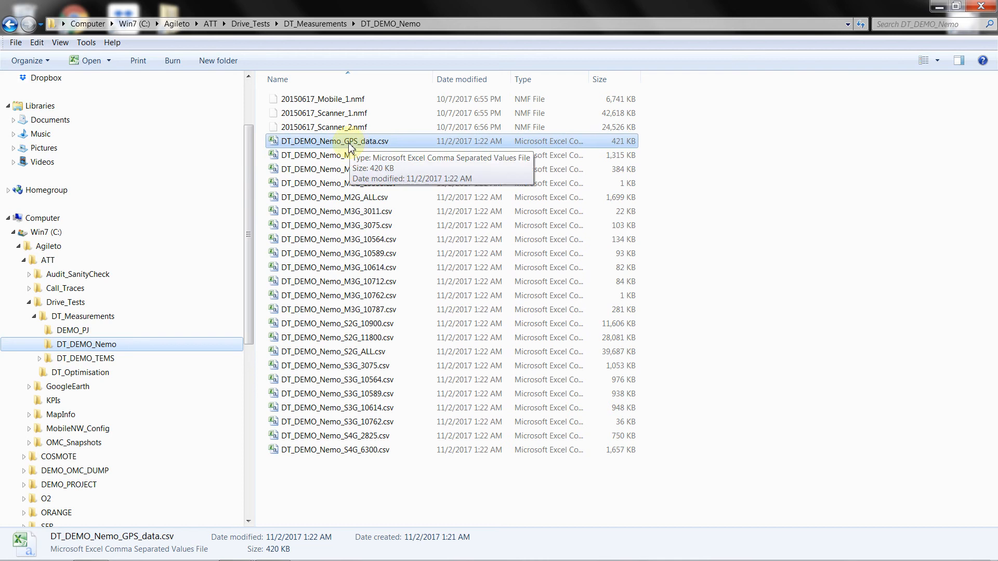
pyautogui.doubleClick(348, 144)
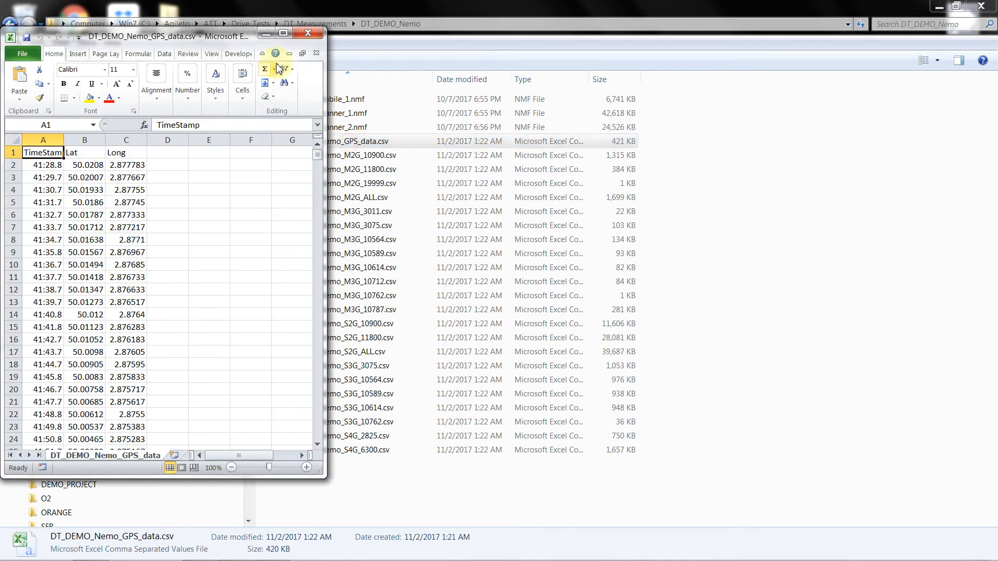
pyautogui.click(284, 34)
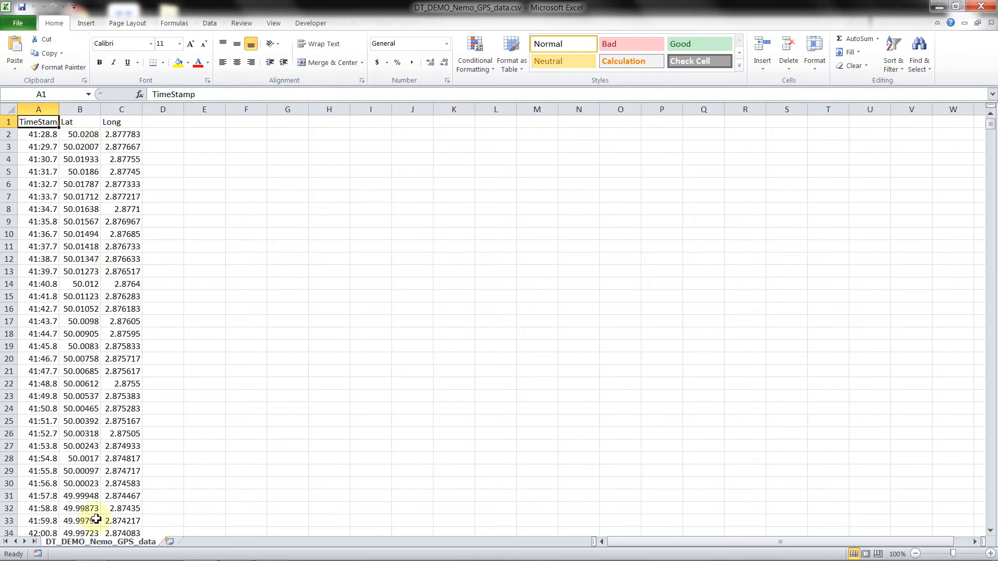
pyautogui.click(982, 6)
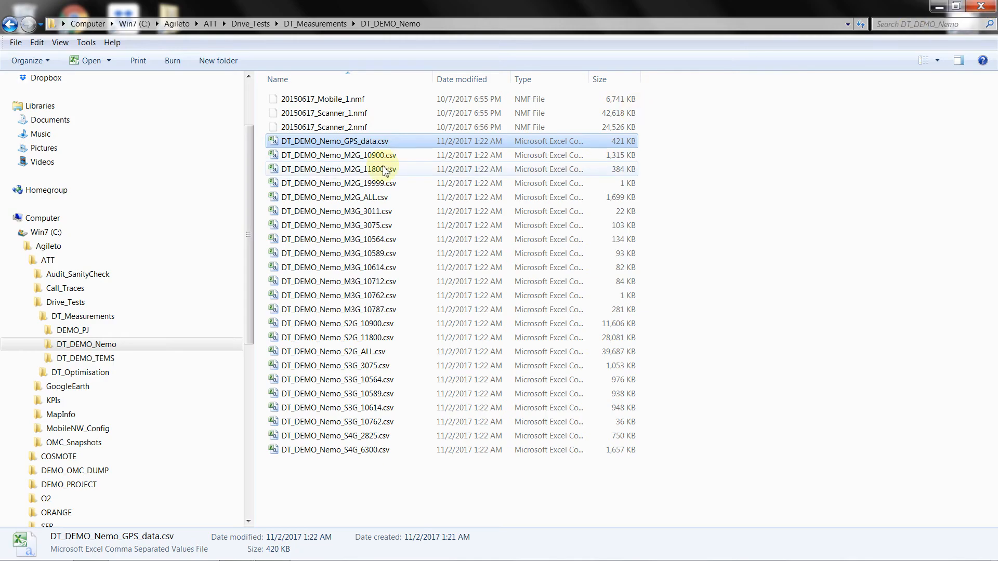
# - Review how the output CSV files are grouped by the M2G, M3G, S2G, S3G and S4G name prefixes
pyautogui.click(324, 156)
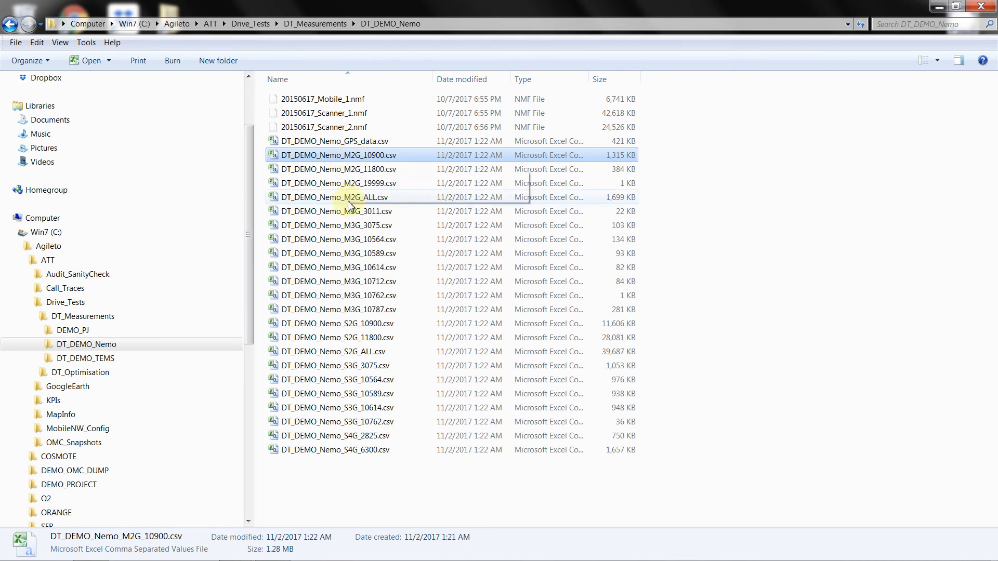
pyautogui.click(350, 215)
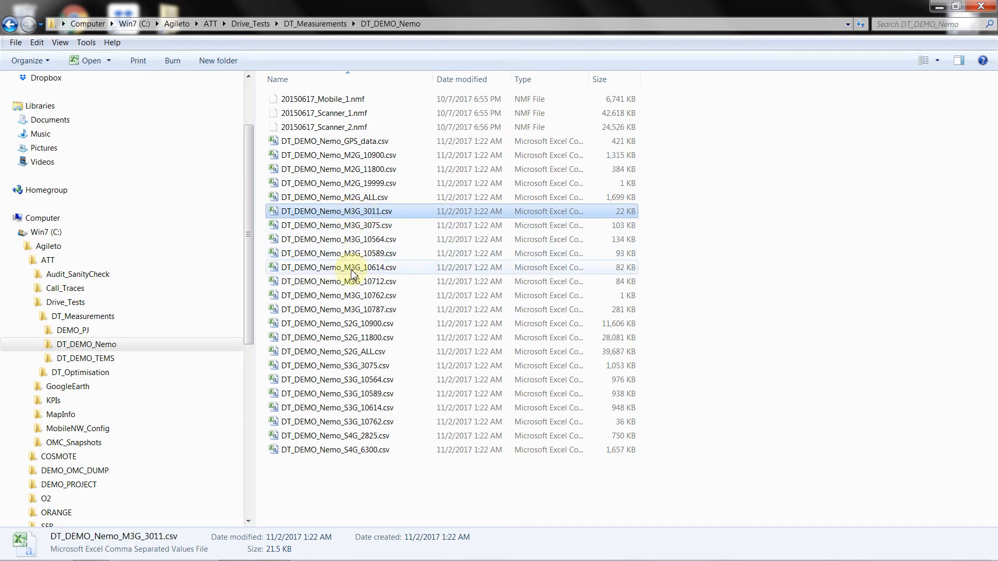
pyautogui.click(352, 325)
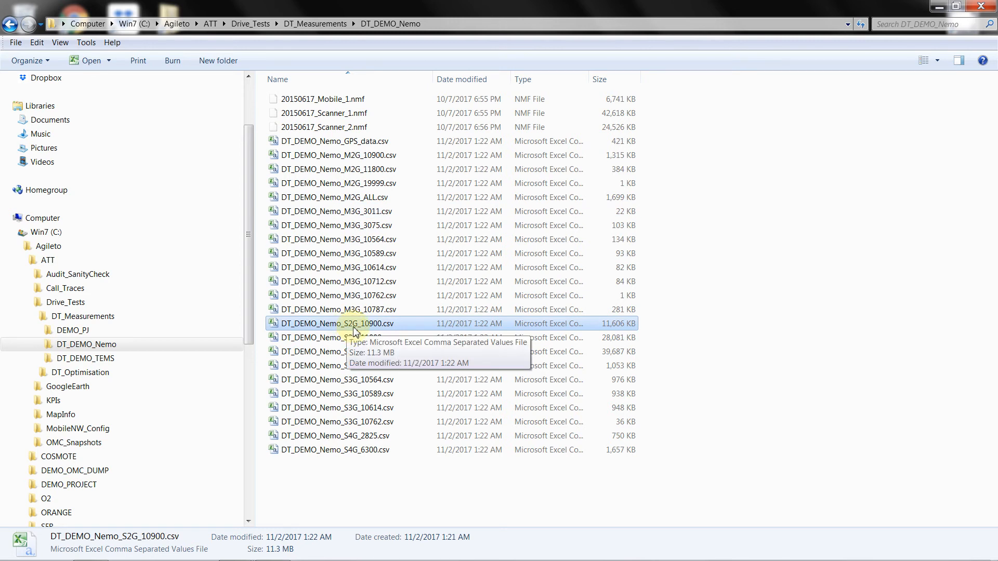
pyautogui.click(350, 339)
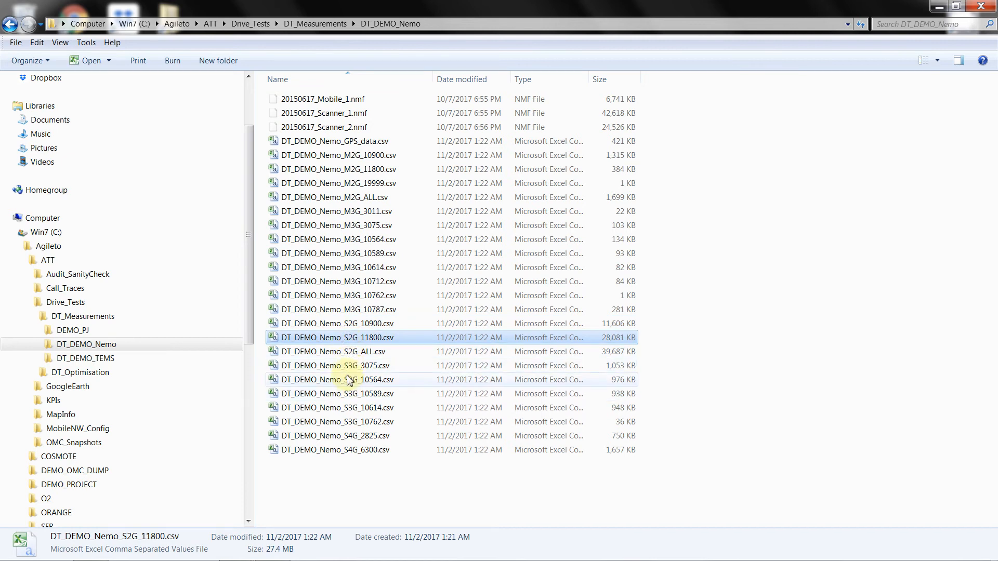
pyautogui.click(347, 367)
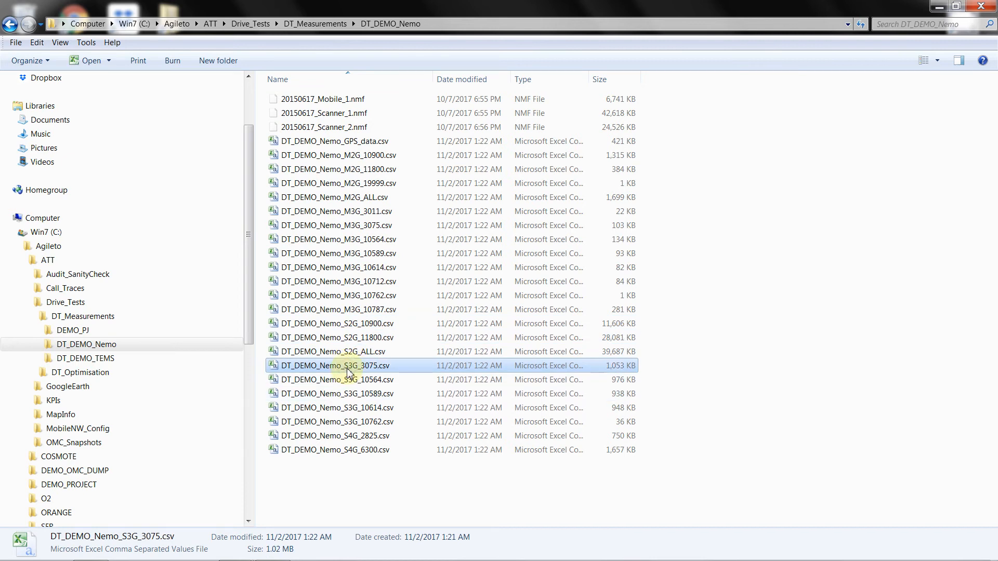
pyautogui.click(352, 439)
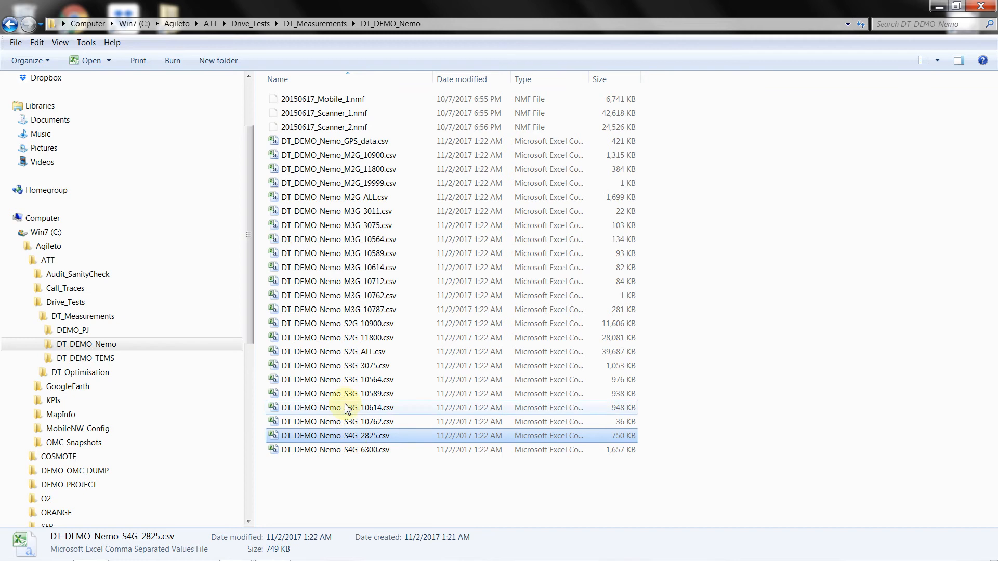
# - Examine the M2G output files for 10900, 11800, 19999 and ALL in the DT_DEMO_Nemo folder
pyautogui.click(357, 159)
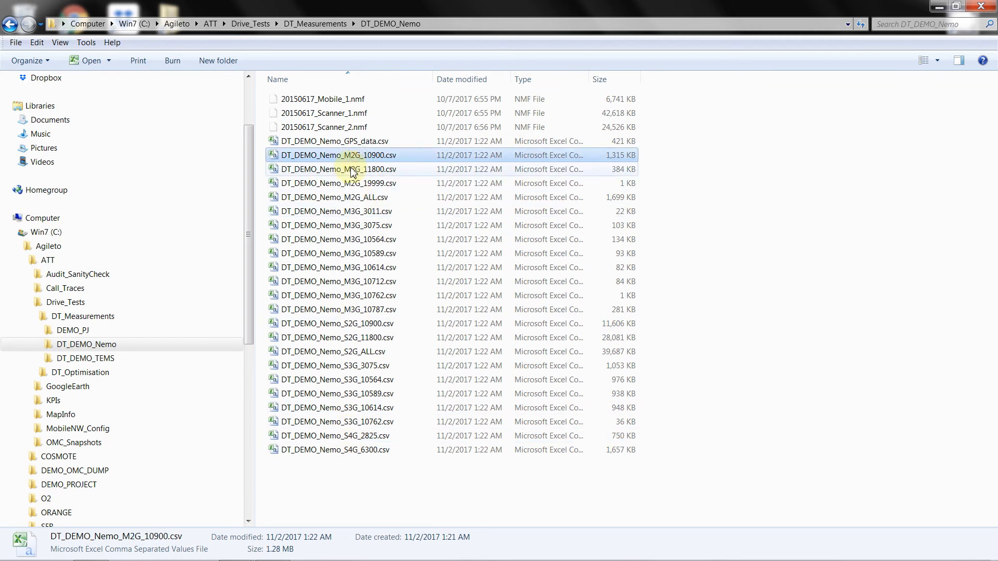
pyautogui.click(349, 171)
pyautogui.click(347, 186)
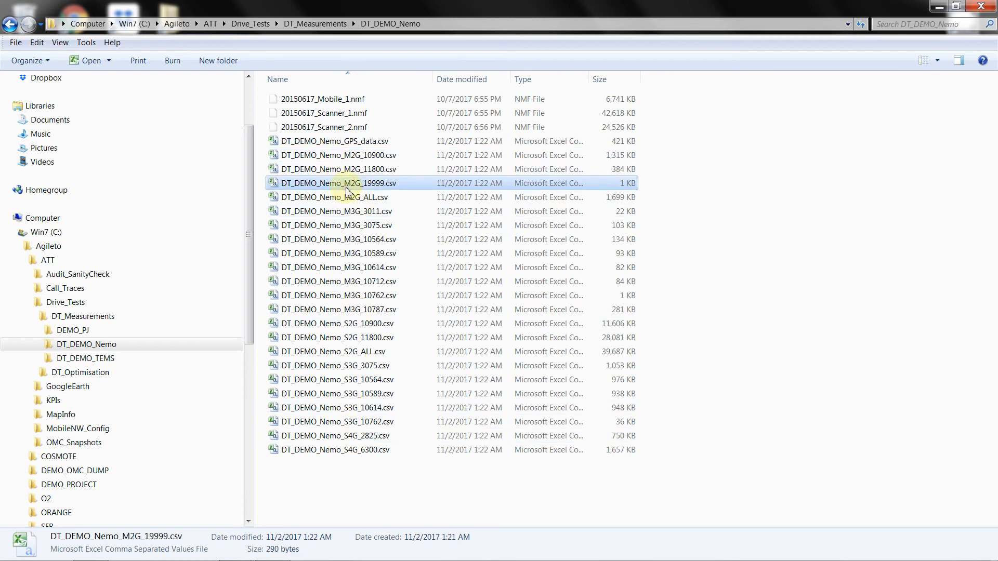
pyautogui.click(347, 200)
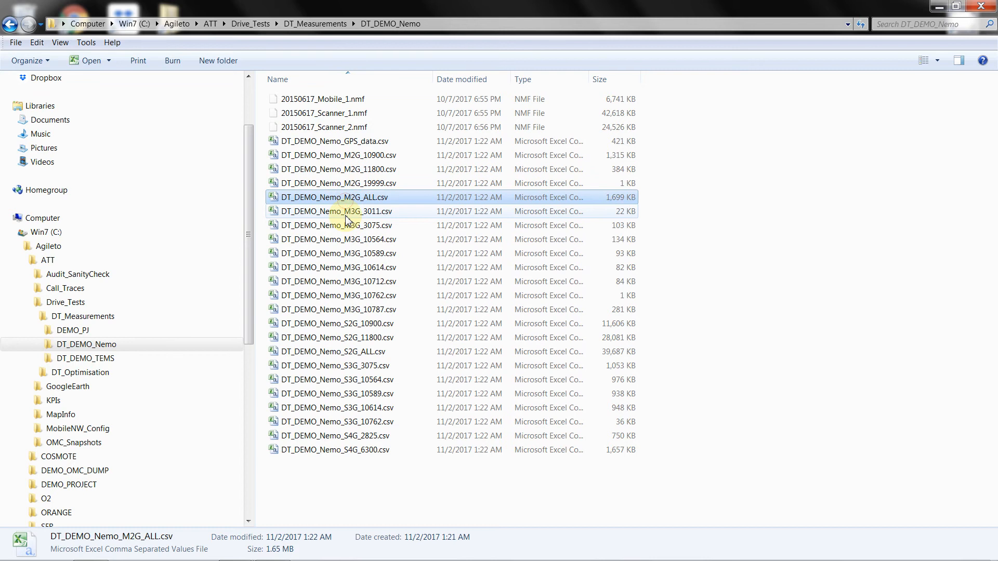
pyautogui.click(345, 215)
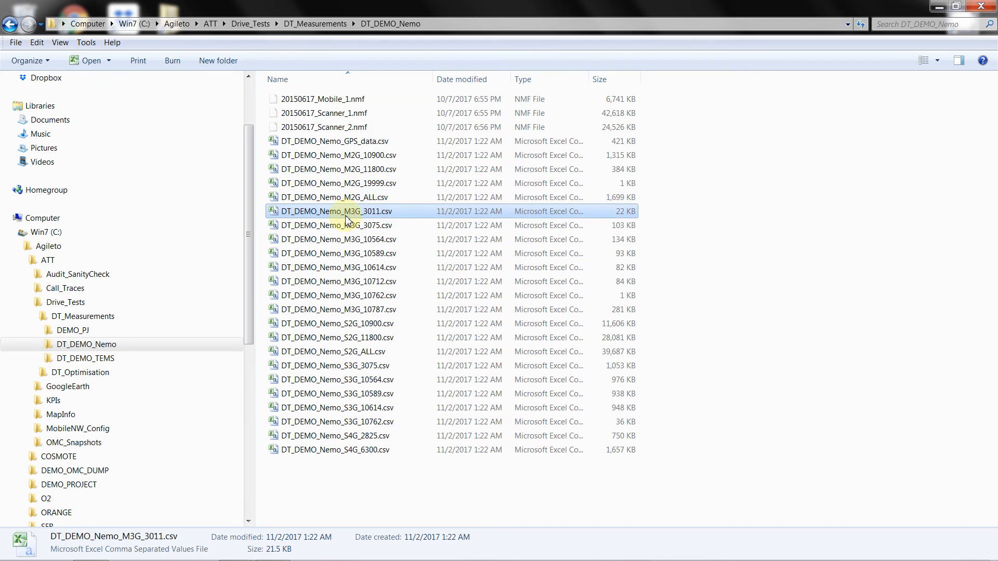
pyautogui.click(350, 153)
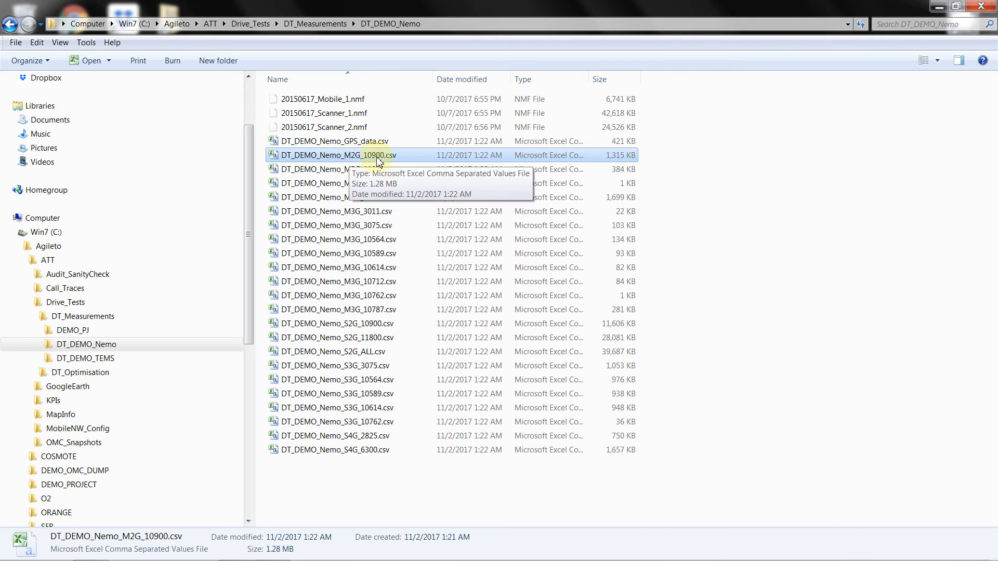
pyautogui.click(354, 171)
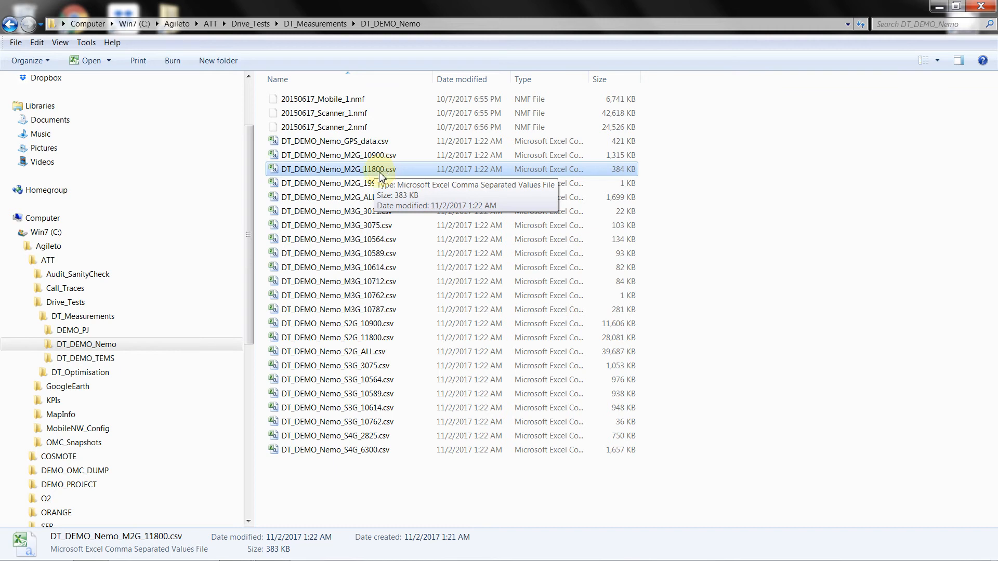
pyautogui.click(352, 200)
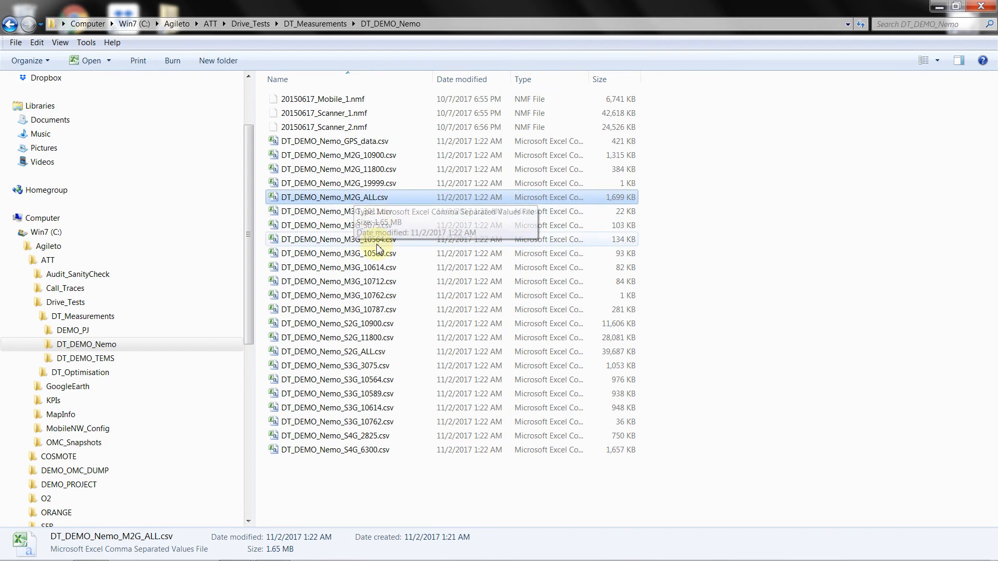
# - Examine the M3G output files, going through the ones for channels 3011, 3075 and 10564
pyautogui.click(357, 218)
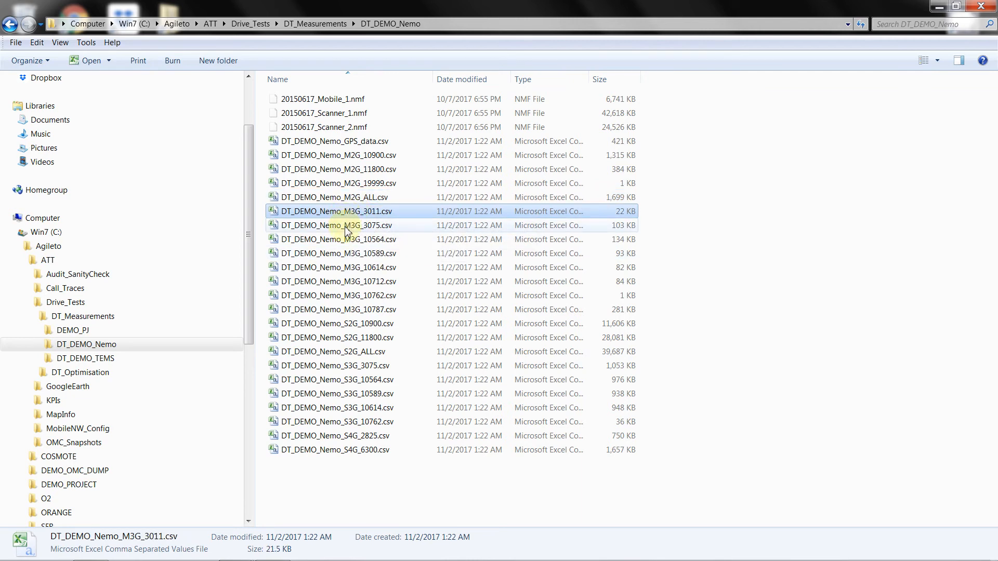
pyautogui.click(346, 228)
pyautogui.click(346, 240)
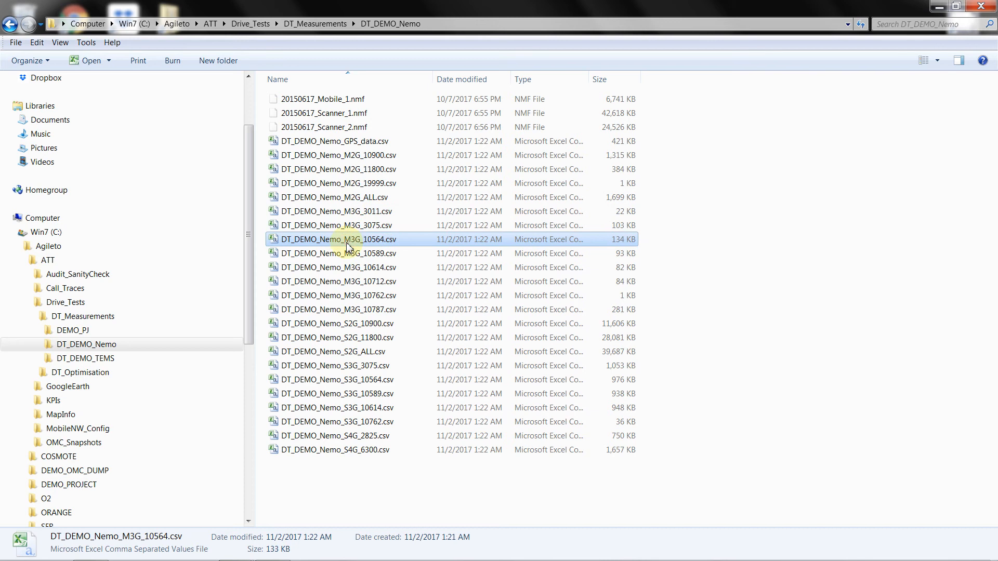
pyautogui.click(348, 213)
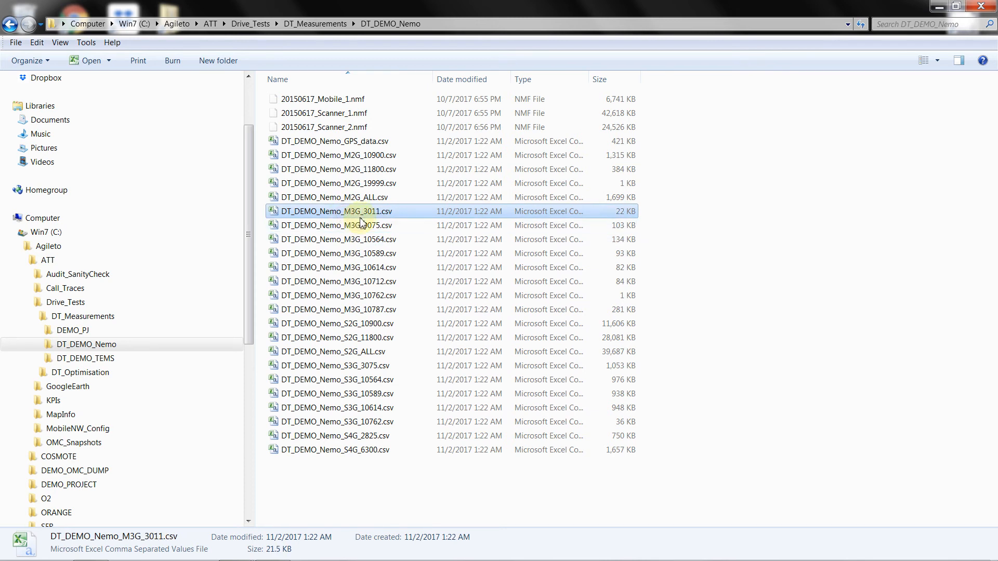
pyautogui.click(361, 229)
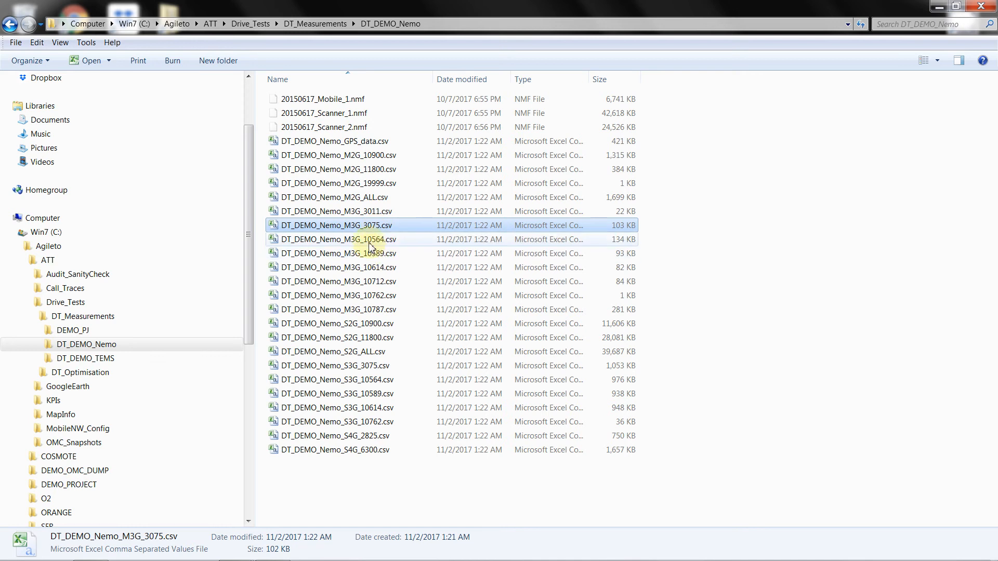
pyautogui.click(371, 248)
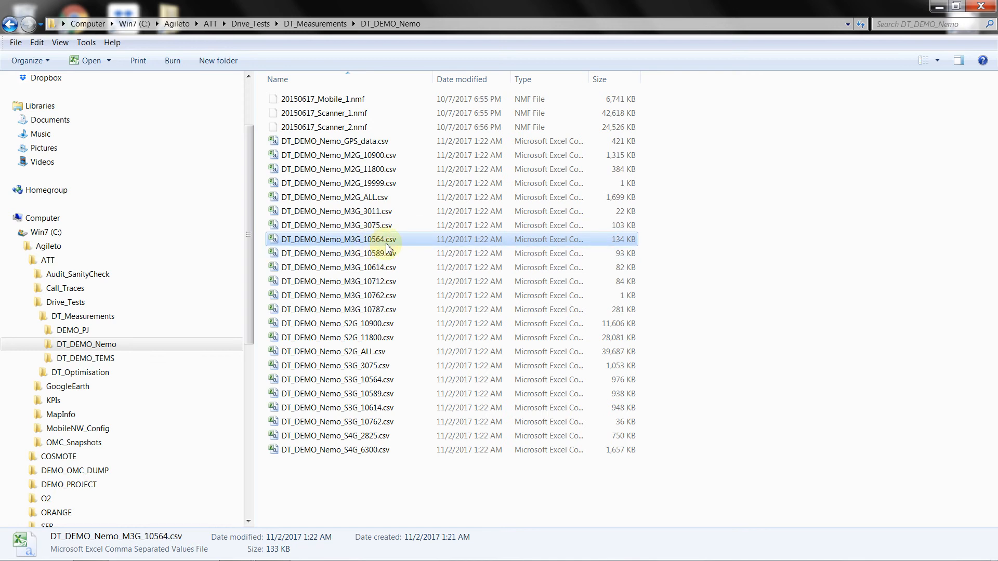
# - Examine the S2G output files for 10900, 11800 and ALL, and the S3G files for 3075, 10564, 10589 and 10614
pyautogui.click(364, 326)
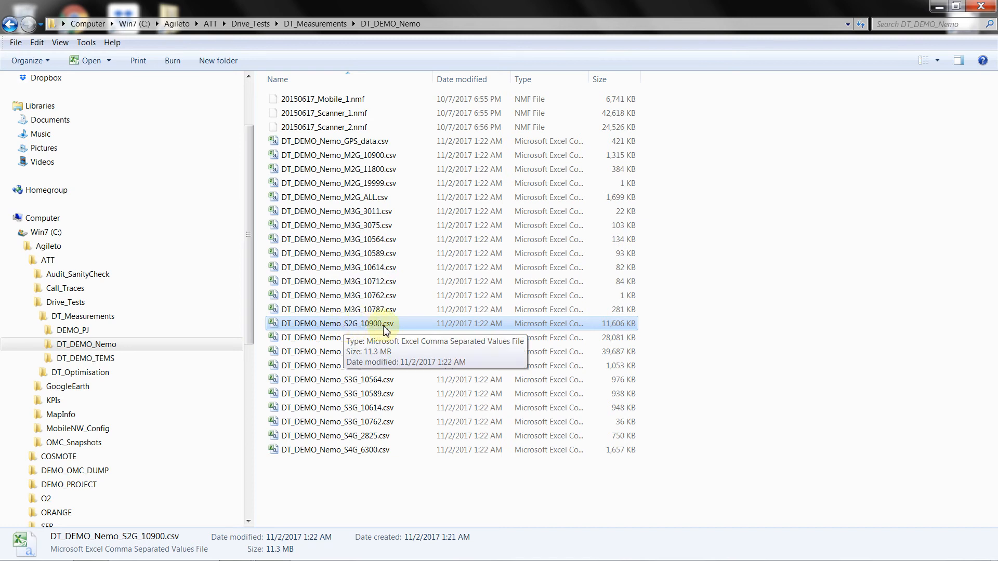
pyautogui.click(361, 341)
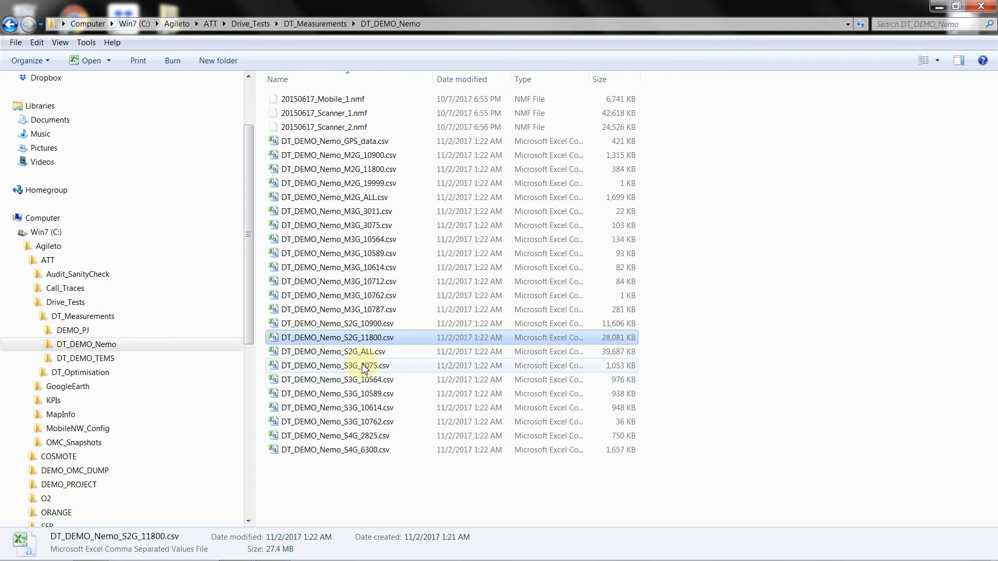
pyautogui.click(364, 354)
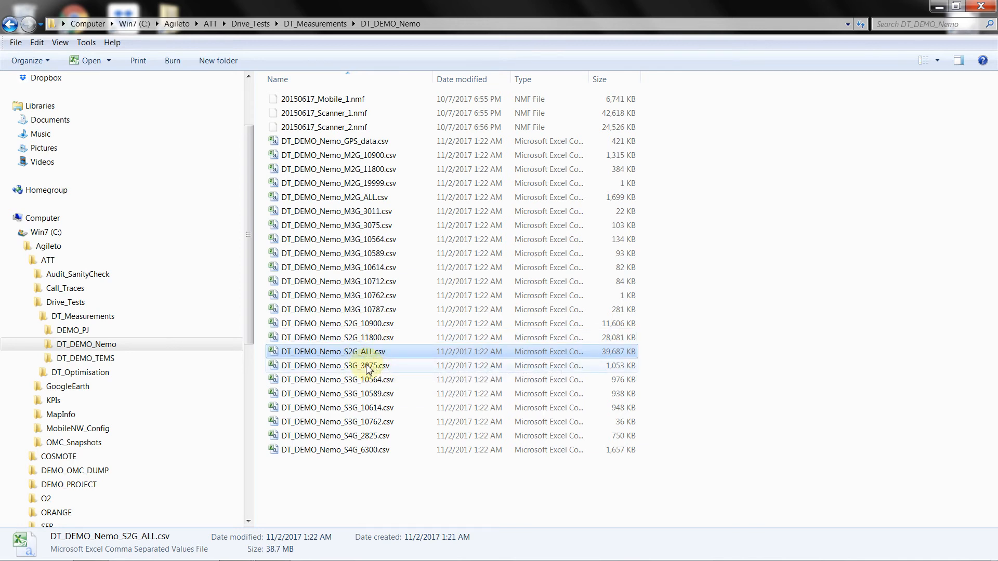
pyautogui.click(366, 366)
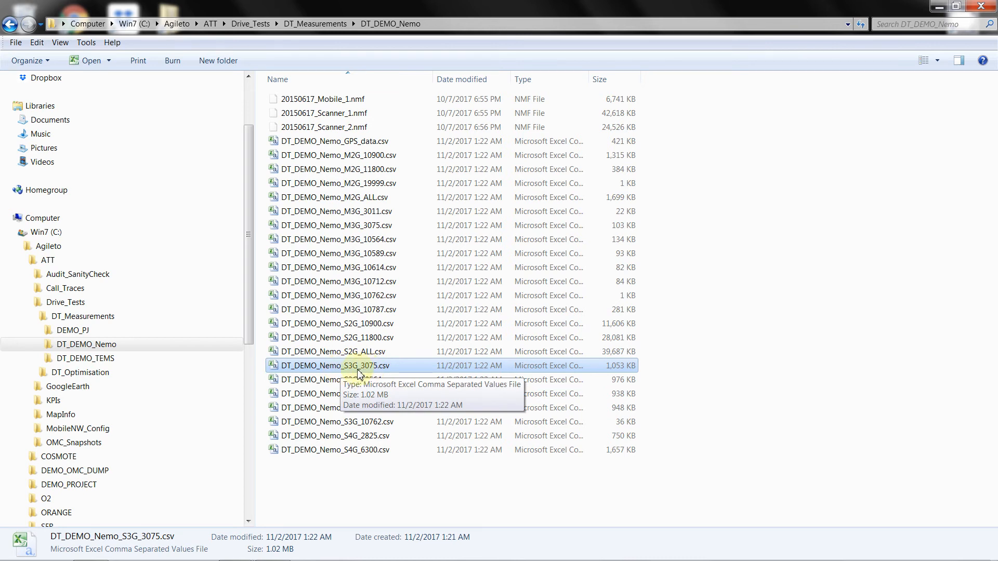
pyautogui.click(366, 374)
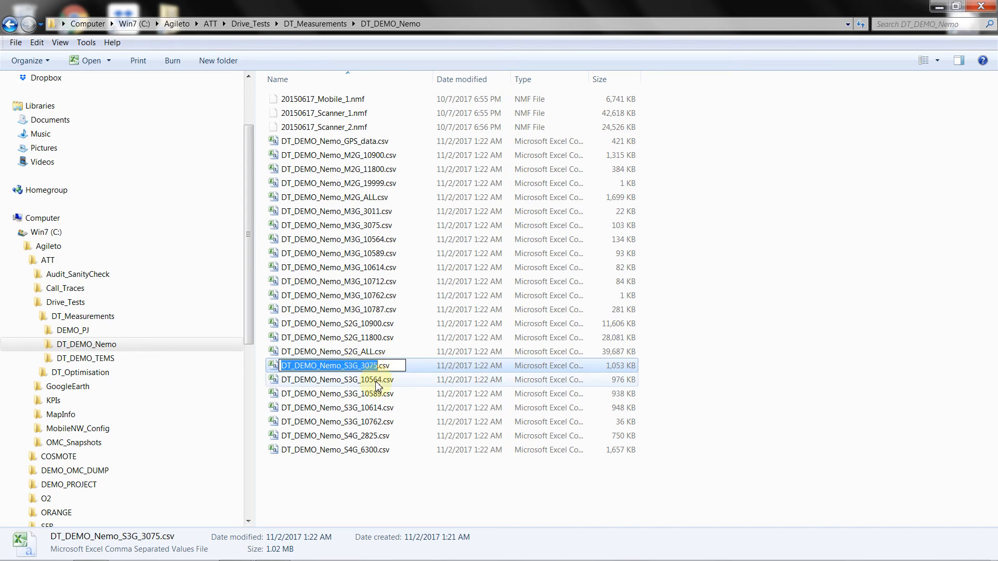
pyautogui.click(378, 382)
pyautogui.click(374, 397)
pyautogui.click(373, 409)
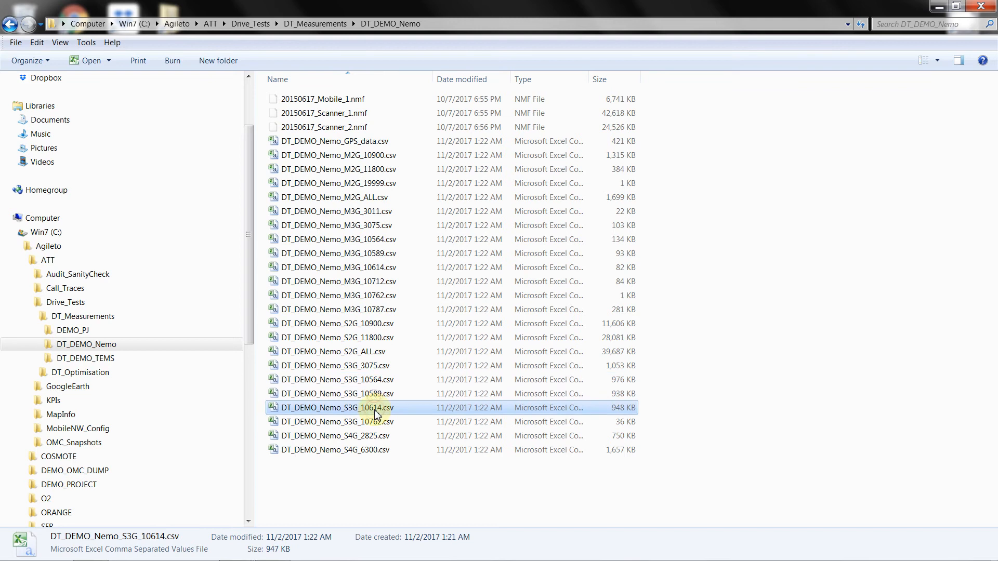
# - Compare the two S4G output files, DT_DEMO_Nemo_S4G_2825.csv and DT_DEMO_Nemo_S4G_6300.csv
pyautogui.click(366, 439)
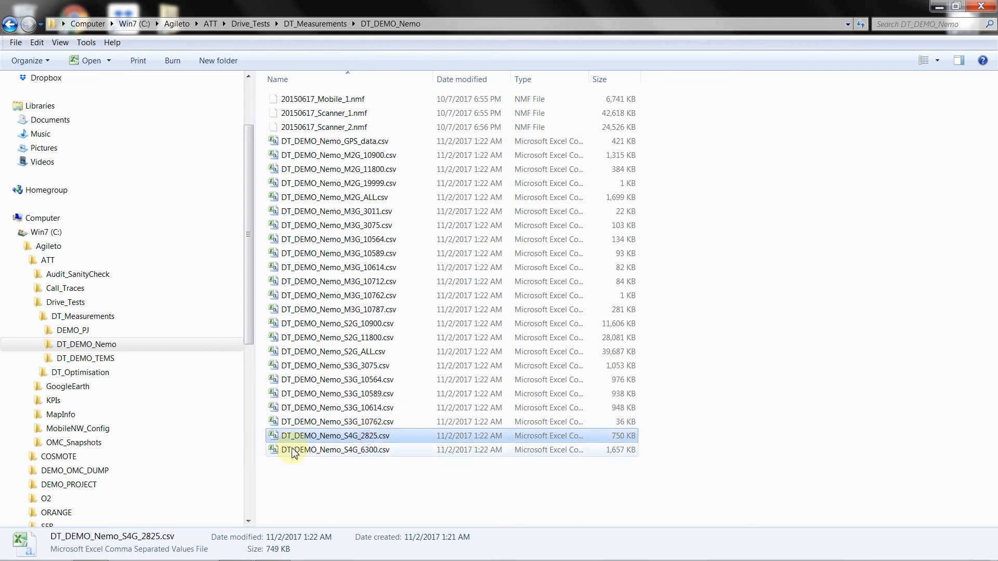
pyautogui.click(366, 450)
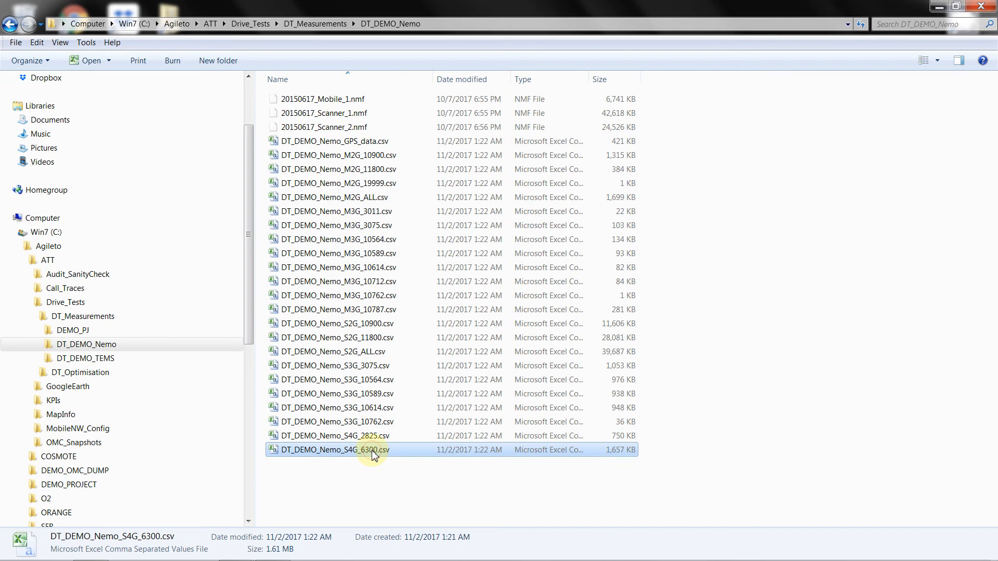
pyautogui.click(363, 440)
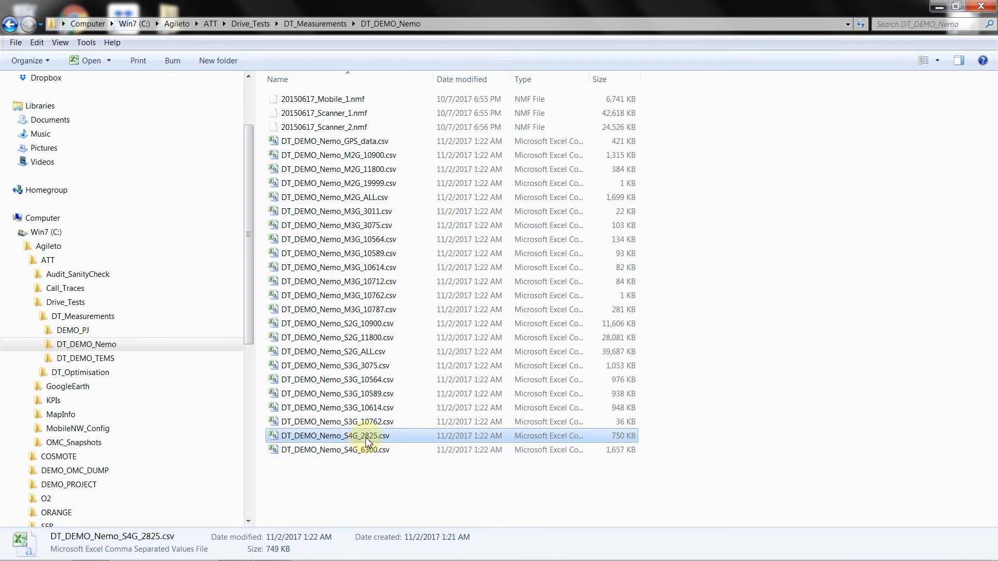
pyautogui.click(373, 456)
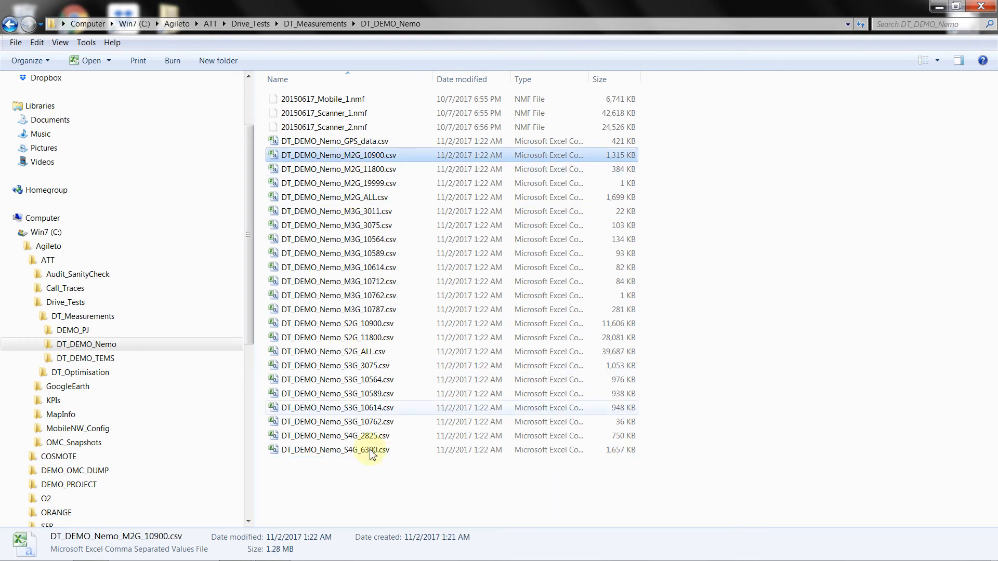
# - Switch to Agileto Help, review the 2G Top_X in line and Top_X different lines formats, and minimise the help window
pyautogui.moveTo(403, 560)
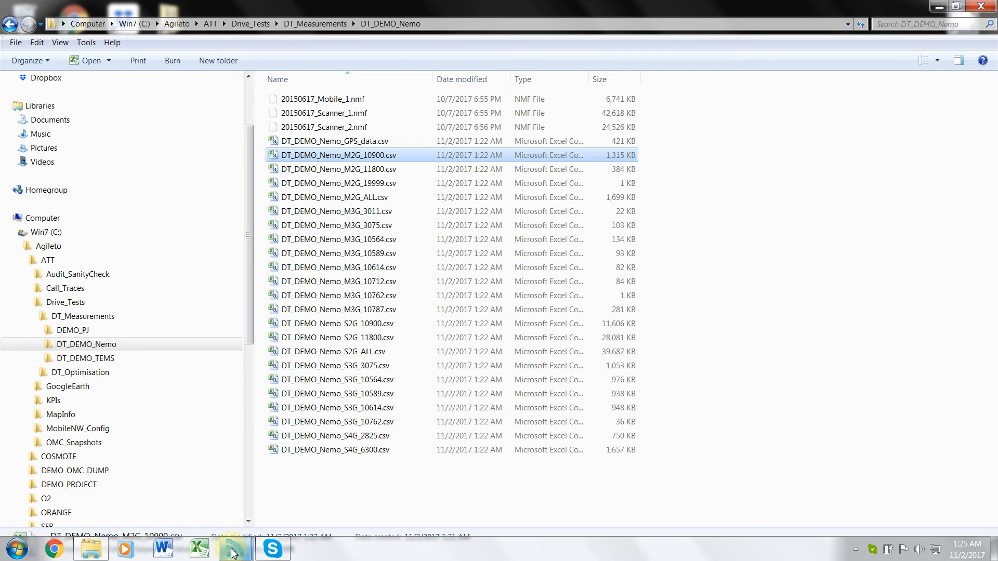
pyautogui.moveTo(232, 553)
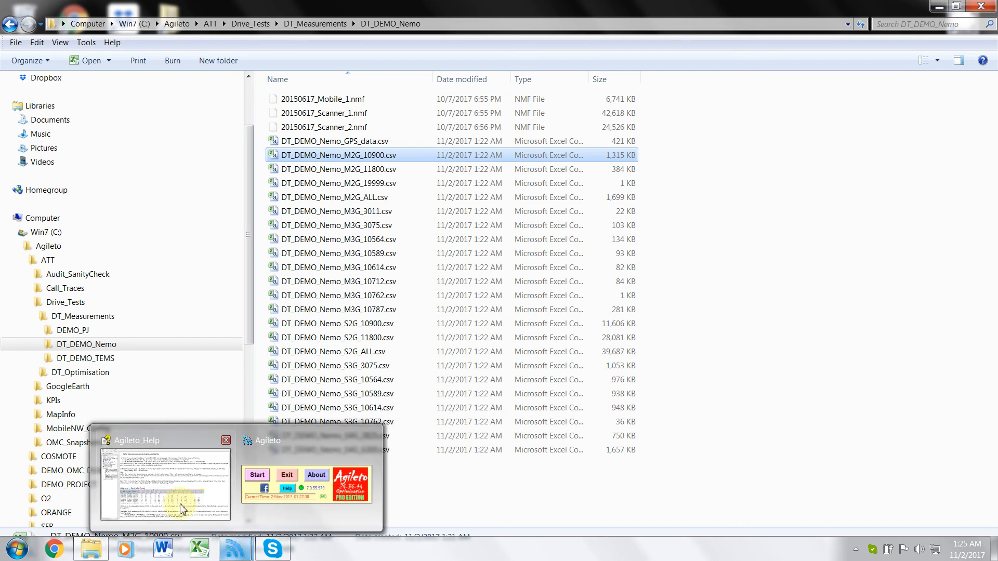
pyautogui.click(156, 463)
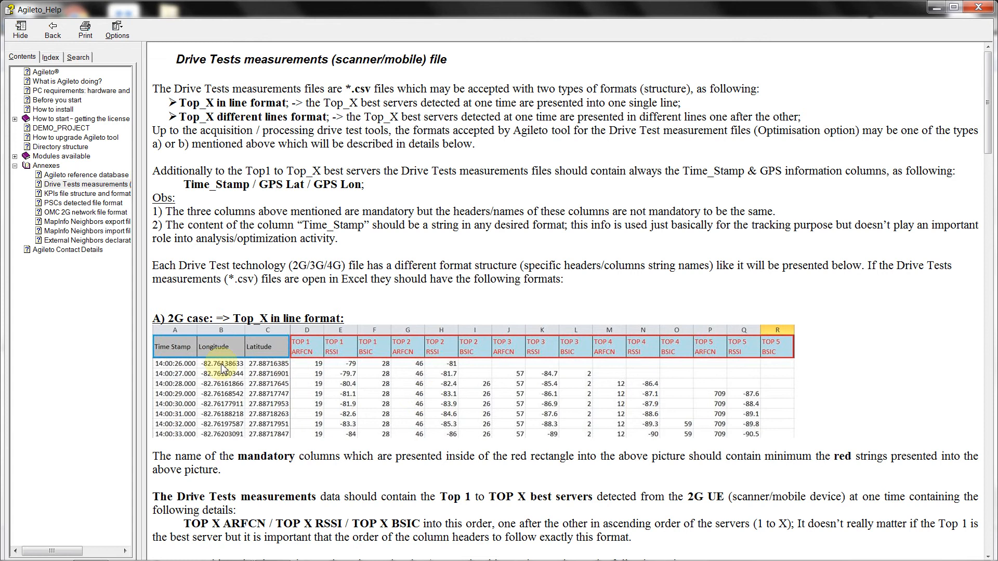
pyautogui.moveTo(234, 319); pyautogui.dragTo(349, 331)
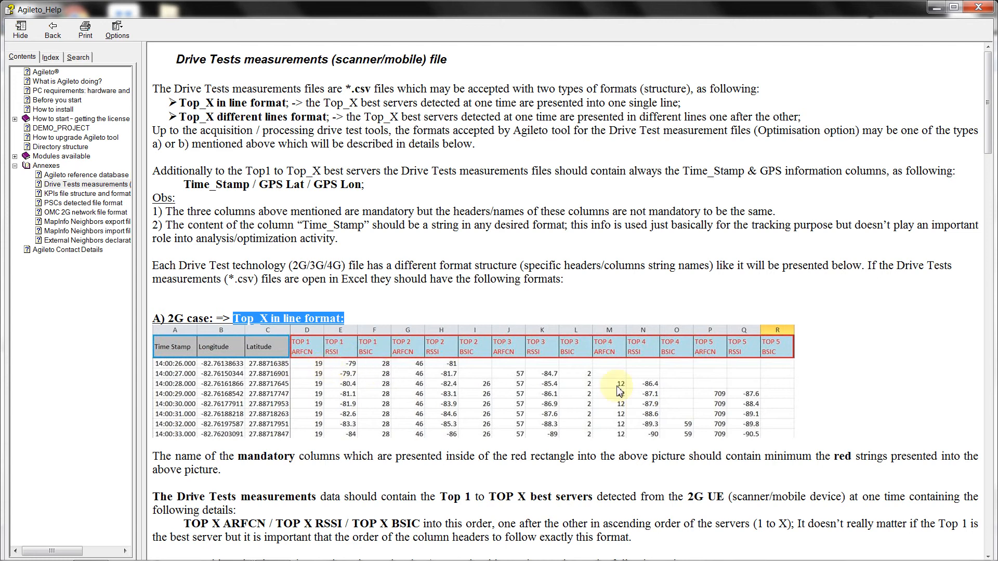
pyautogui.scroll(-8, 466, 411)
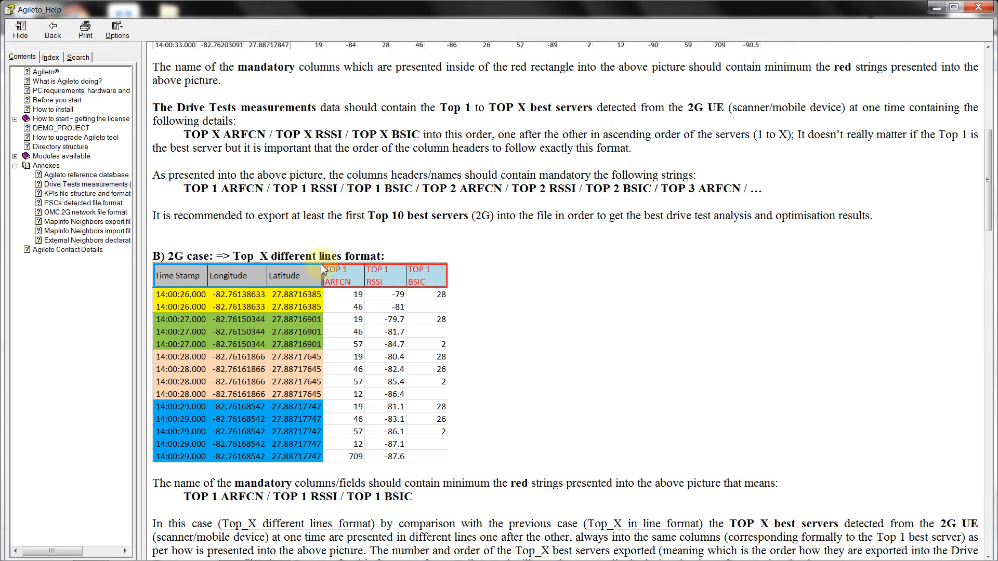
pyautogui.click(938, 8)
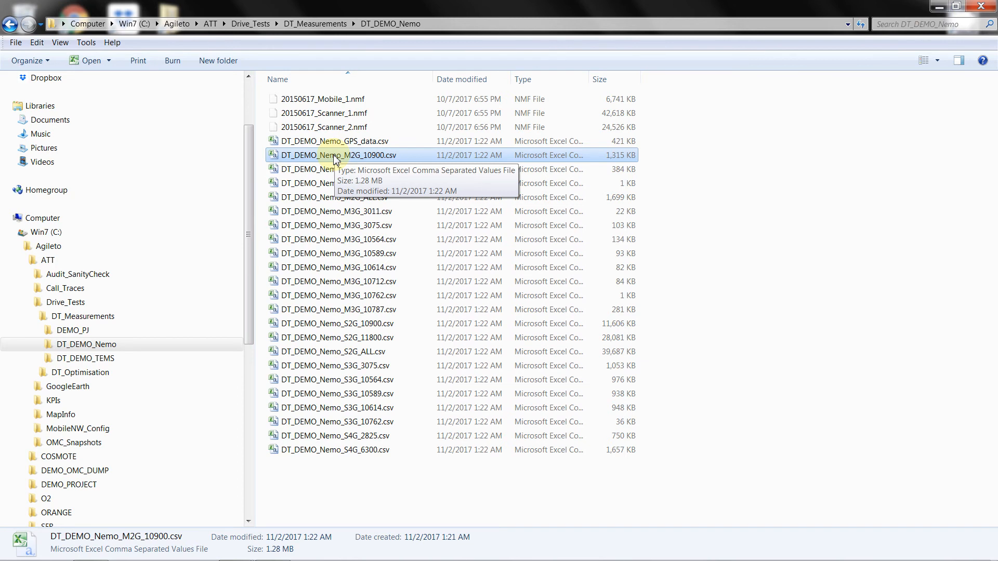
# - Open DT_DEMO_Nemo_M2G_10900.csv in Excel and autofit the widths of all columns to their contents
pyautogui.doubleClick(334, 156)
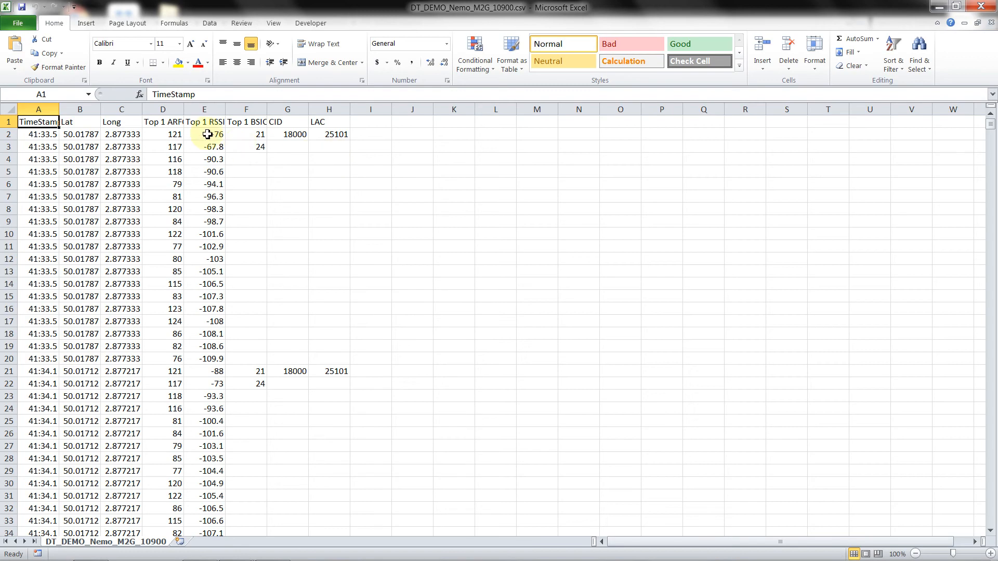
pyautogui.click(10, 109)
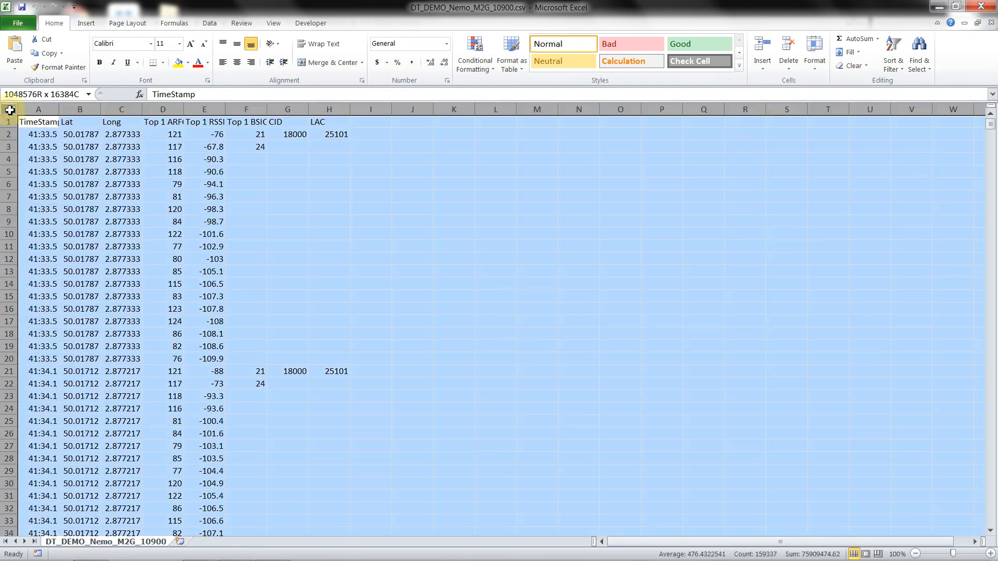
pyautogui.doubleClick(60, 107)
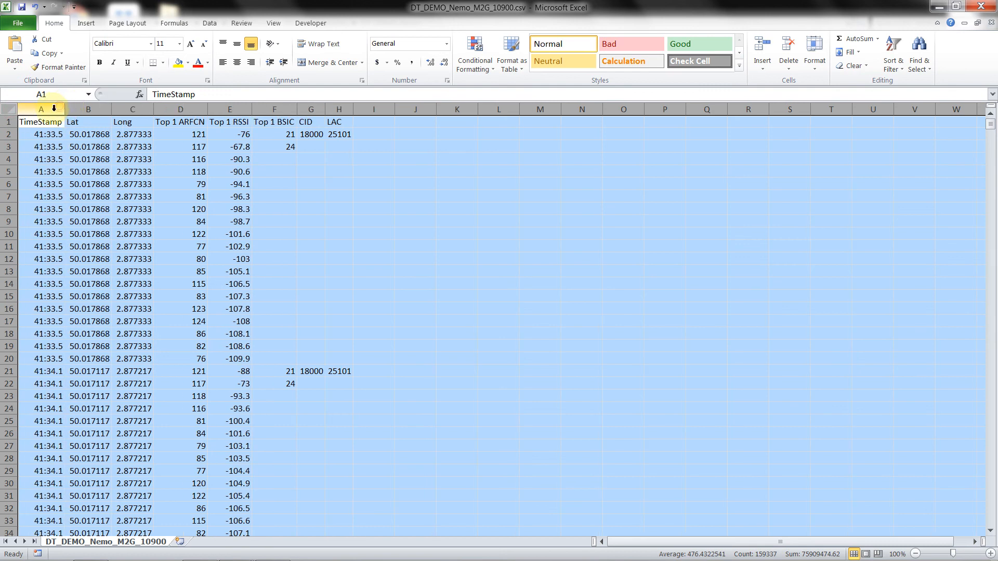
# - Apply the custom number format h:mm:ss.000 to the whole TimeStamp column
pyautogui.rightClick(54, 109)
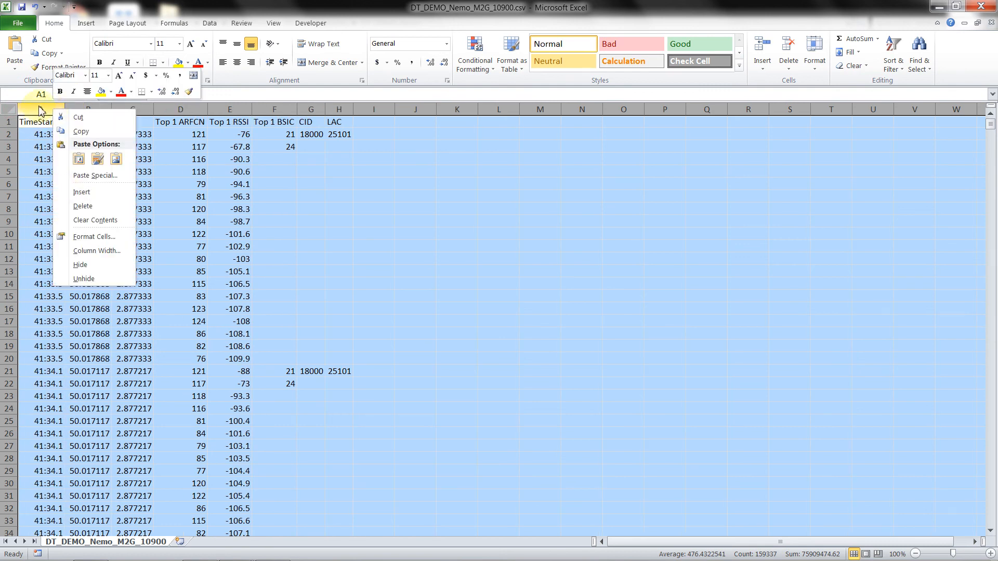
pyautogui.click(41, 109)
pyautogui.rightClick(41, 110)
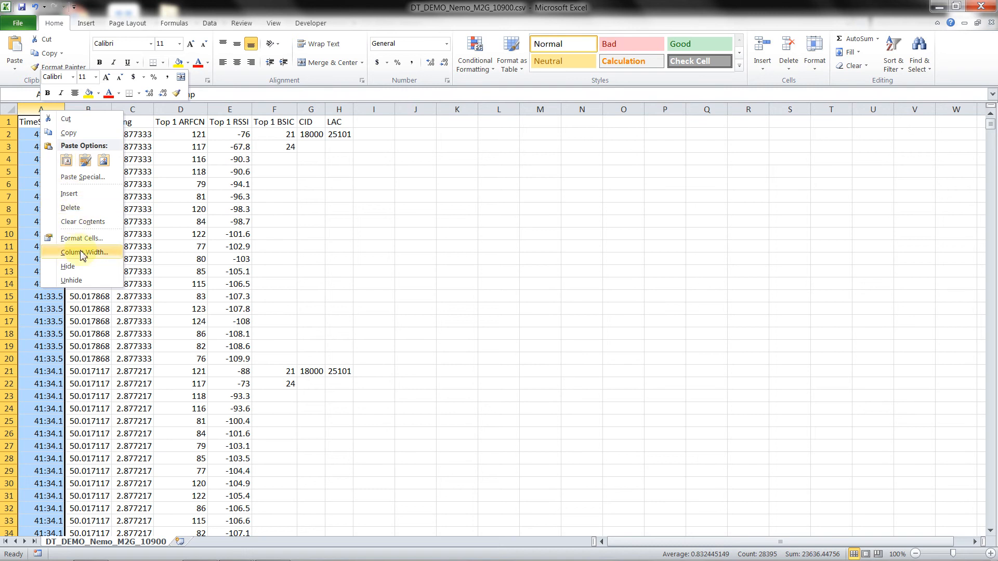
pyautogui.click(378, 247)
pyautogui.rightClick(49, 109)
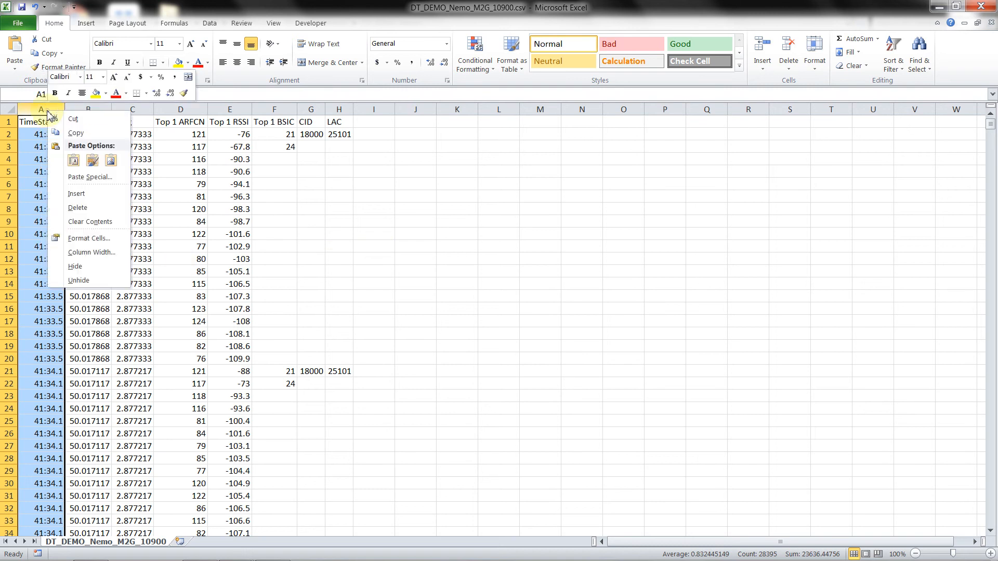
pyautogui.click(83, 239)
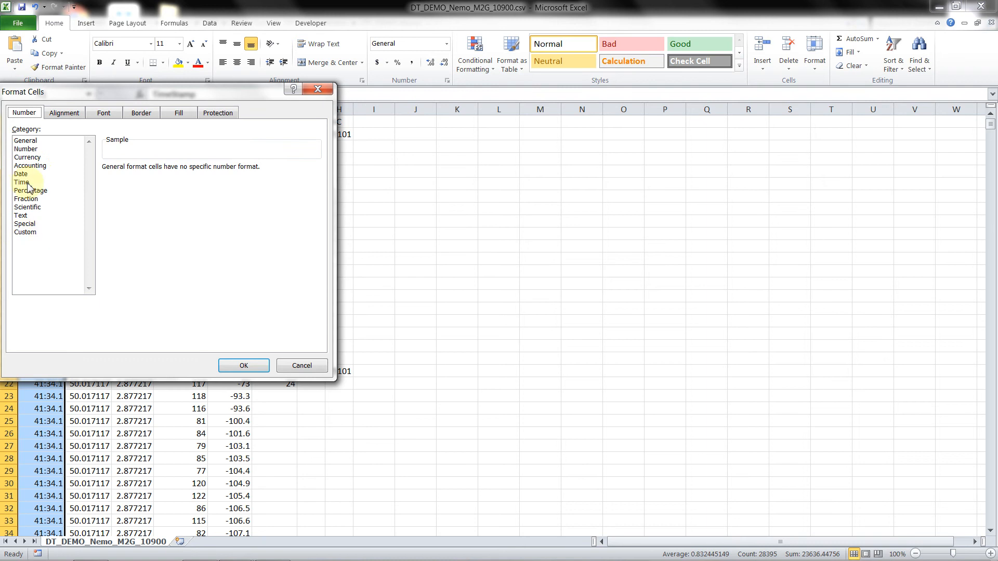
pyautogui.click(26, 232)
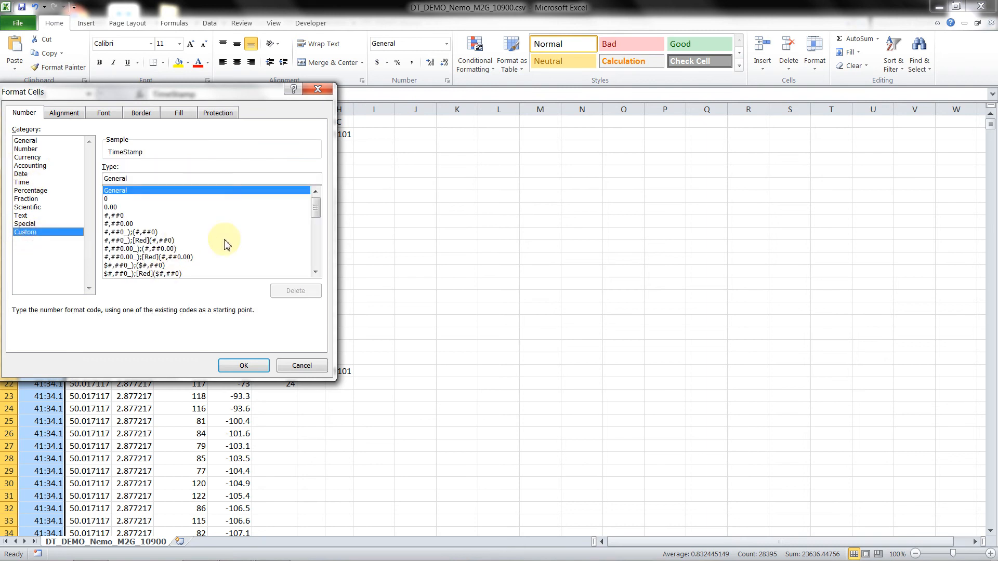
pyautogui.moveTo(316, 211); pyautogui.dragTo(319, 269)
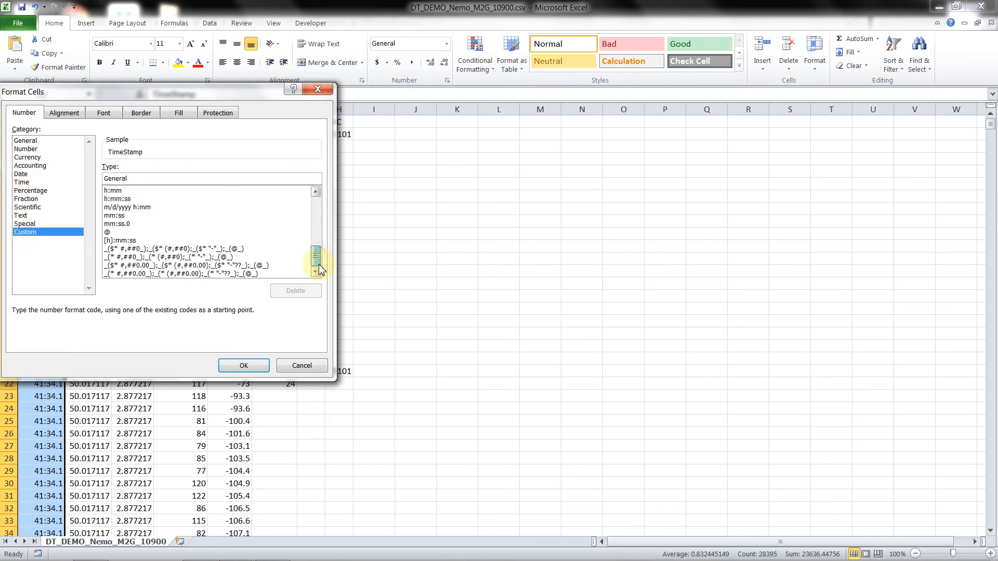
pyautogui.click(124, 199)
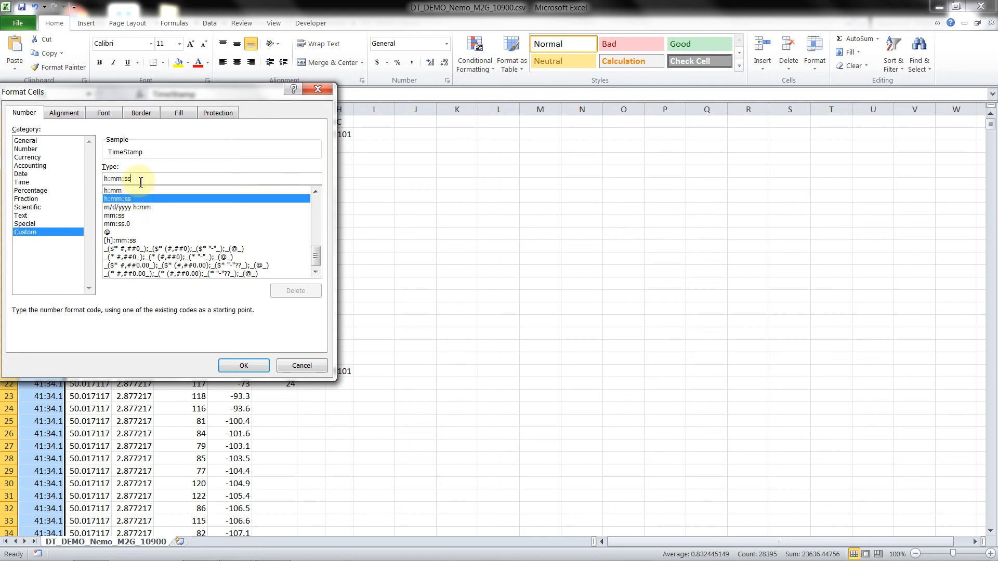
pyautogui.write('.')
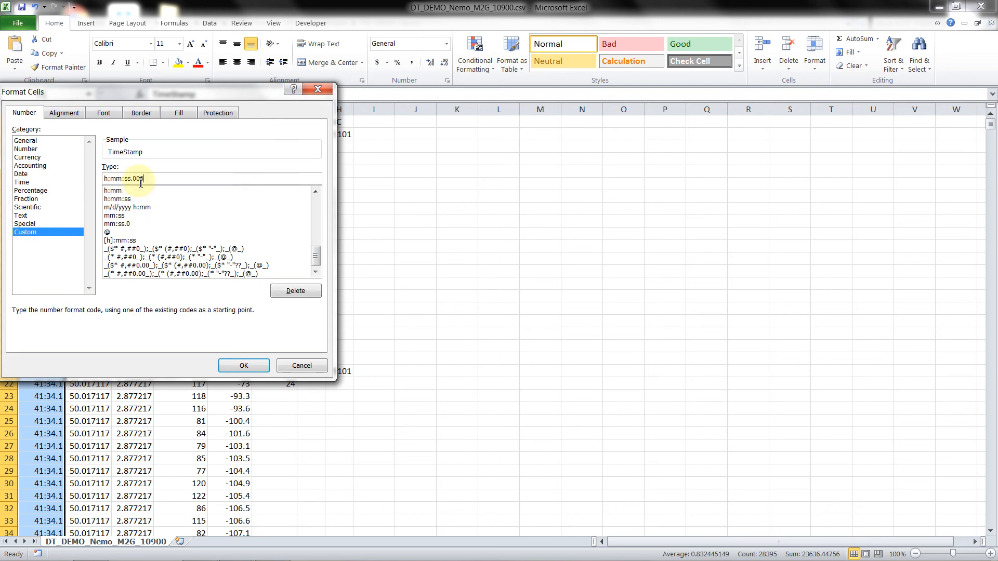
pyautogui.press('Return')
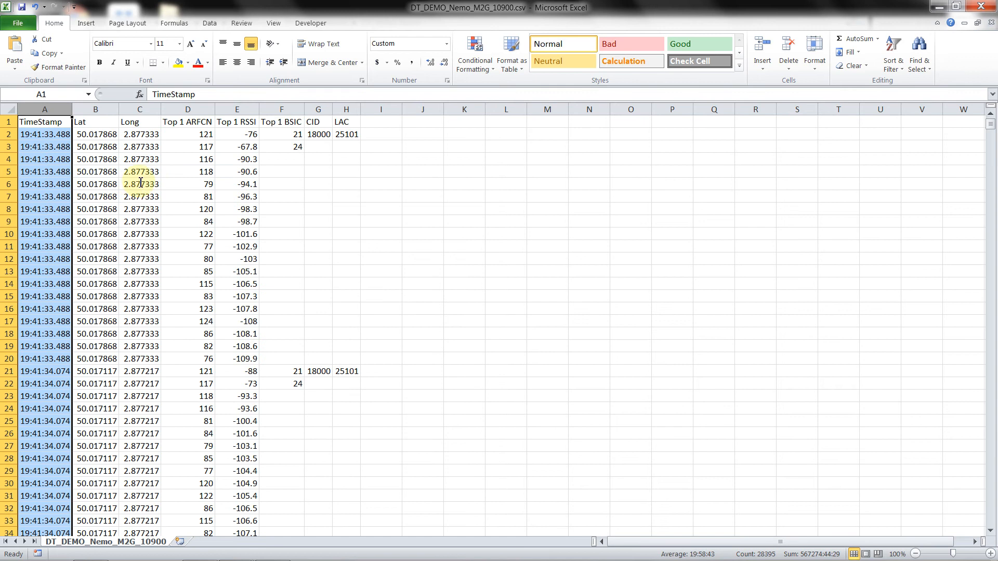
# - Fill rows 2 to 20, the first timestamp's measurements, with yellow
pyautogui.click(58, 146)
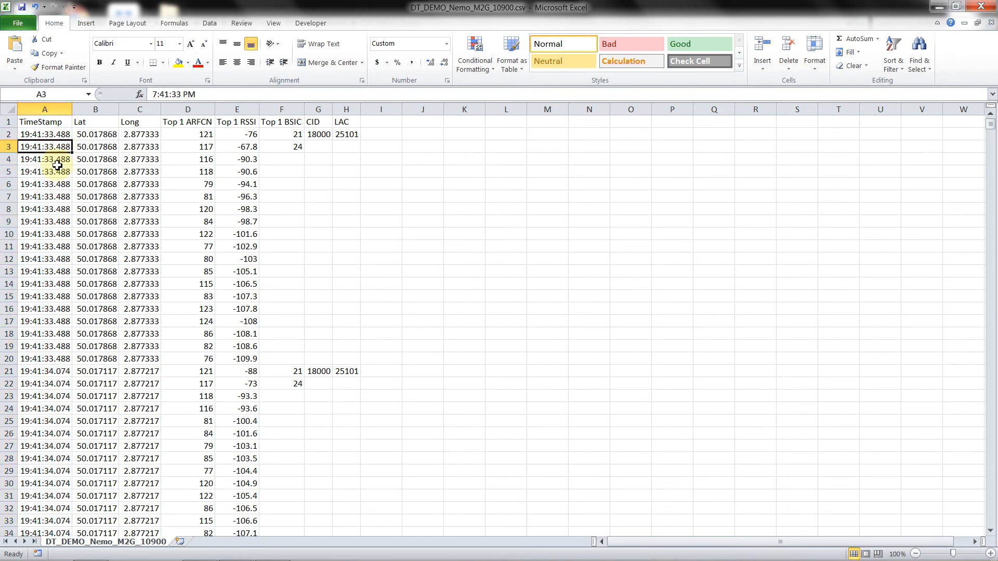
pyautogui.click(8, 135)
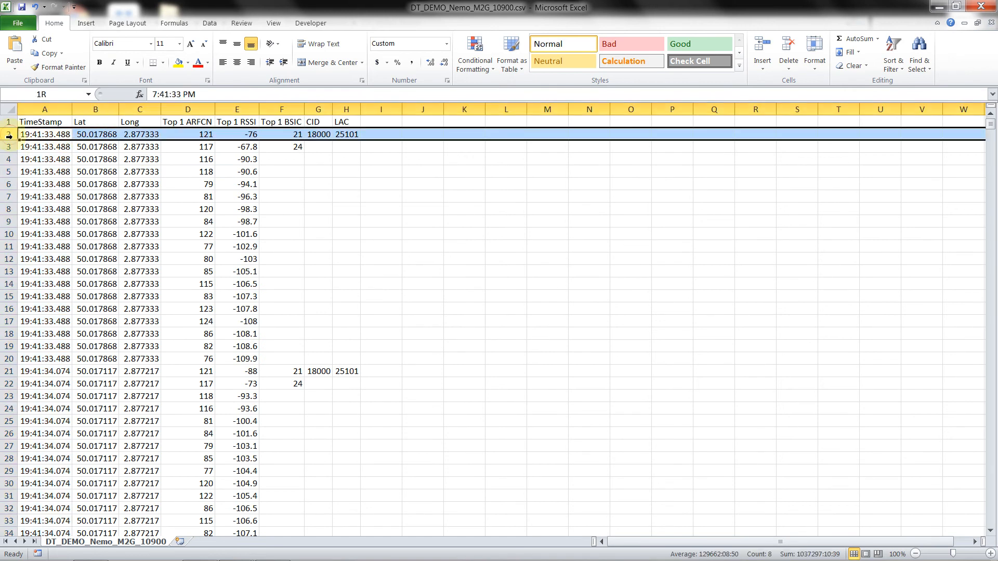
pyautogui.moveTo(9, 135); pyautogui.dragTo(3, 359)
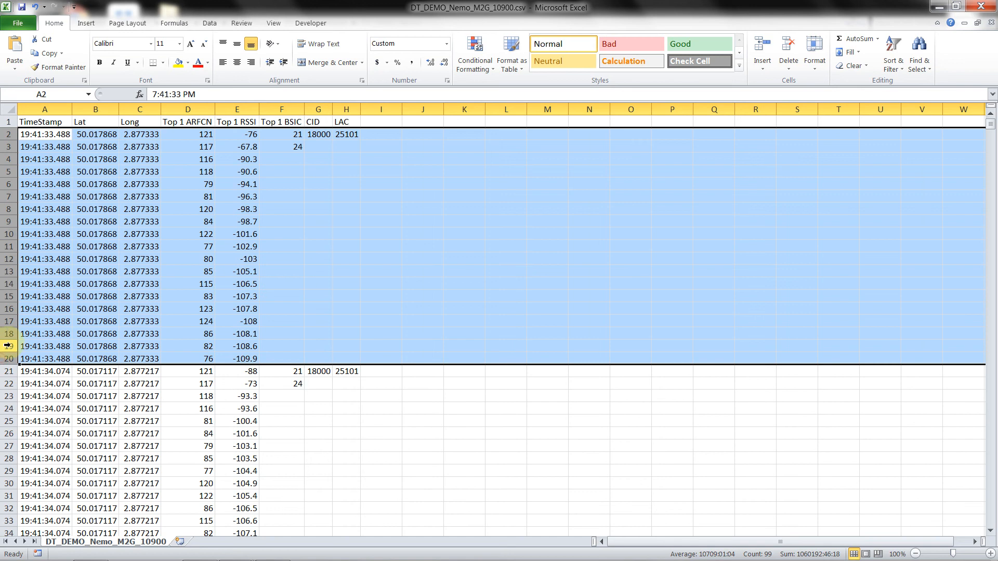
pyautogui.click(178, 62)
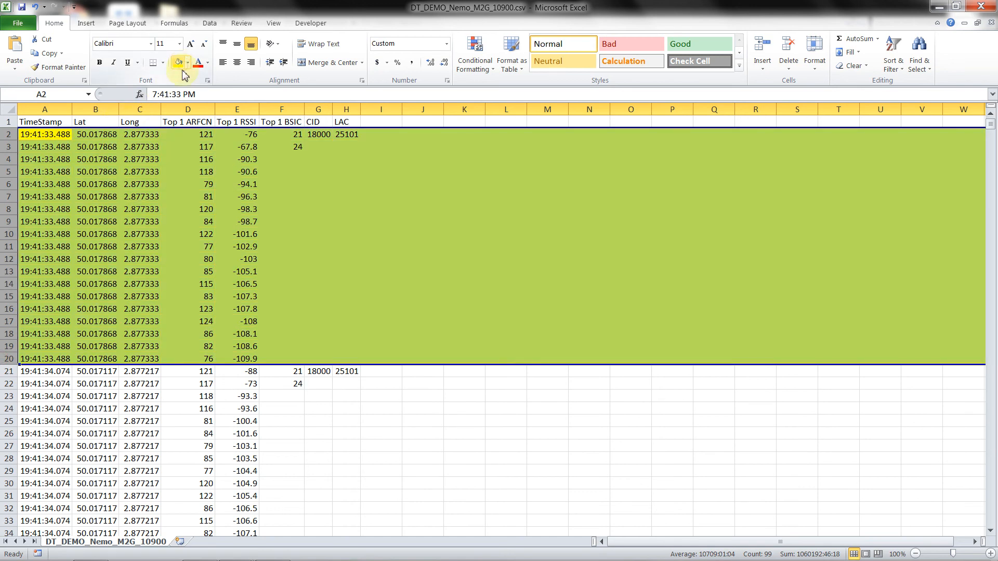
# - Examine the ARFCN, RSSI and BSIC columns of the yellow rows, including the blank BSIC cells
pyautogui.click(197, 137)
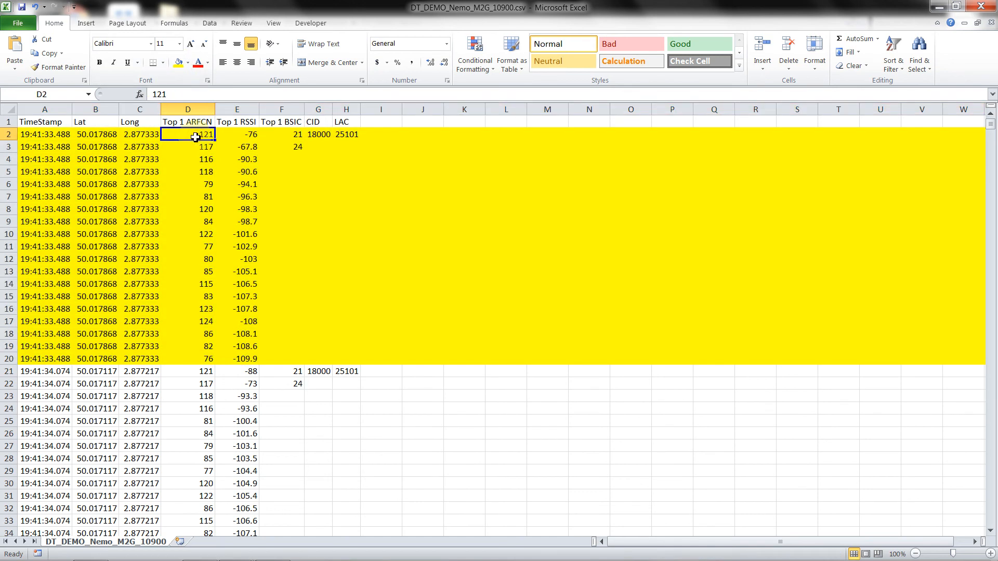
pyautogui.click(244, 135)
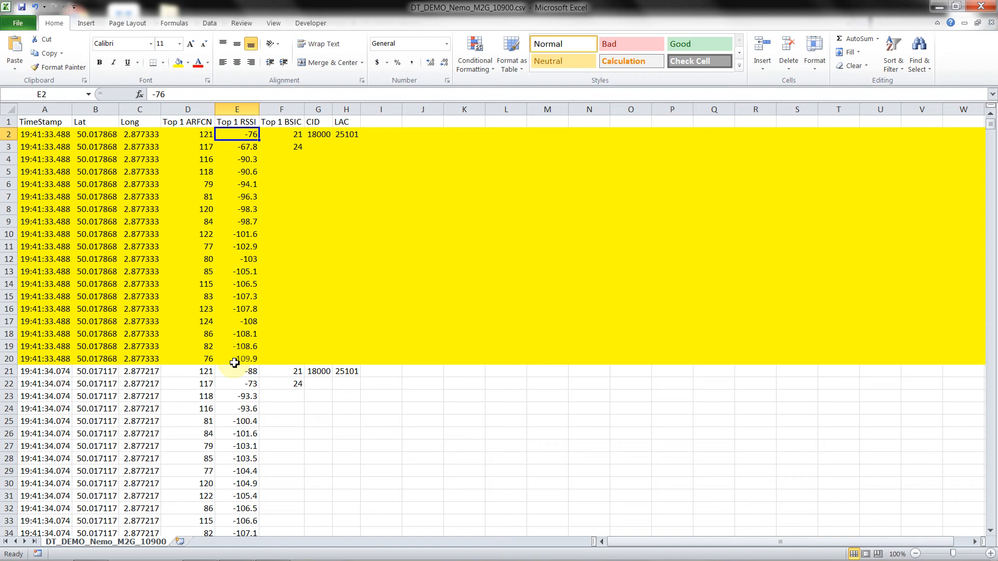
pyautogui.click(293, 134)
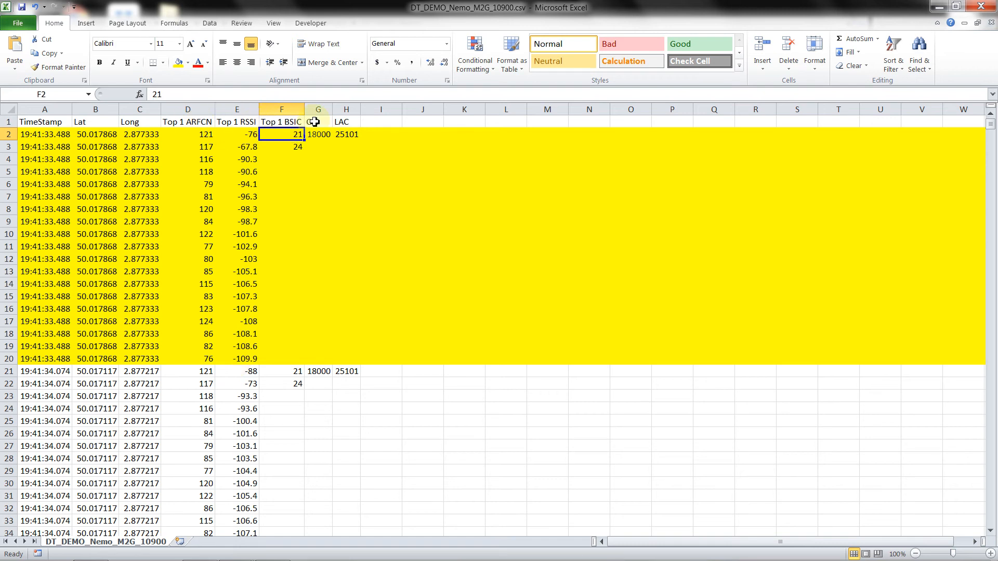
pyautogui.click(292, 160)
pyautogui.click(290, 185)
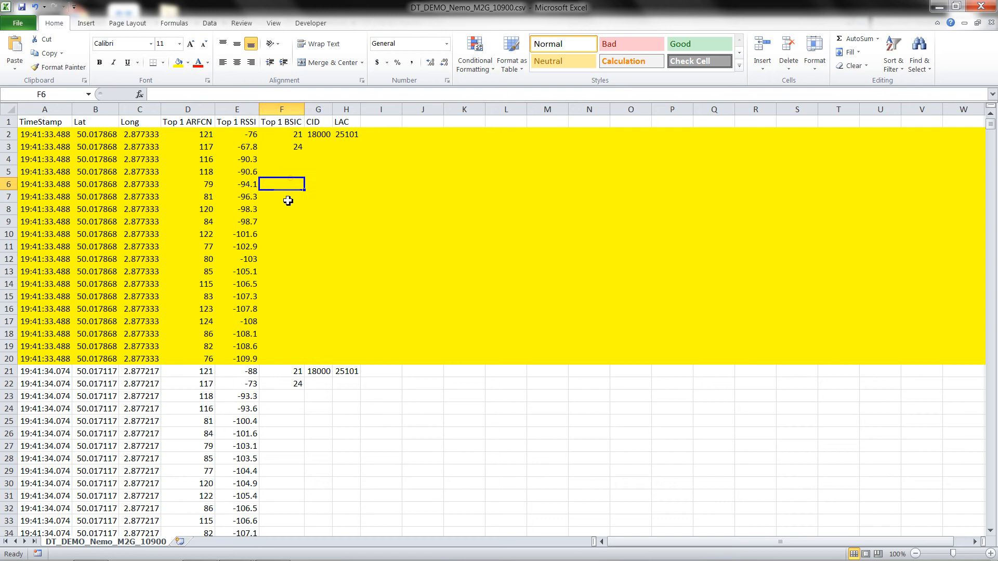
pyautogui.click(288, 201)
pyautogui.click(290, 222)
pyautogui.click(285, 271)
pyautogui.click(282, 296)
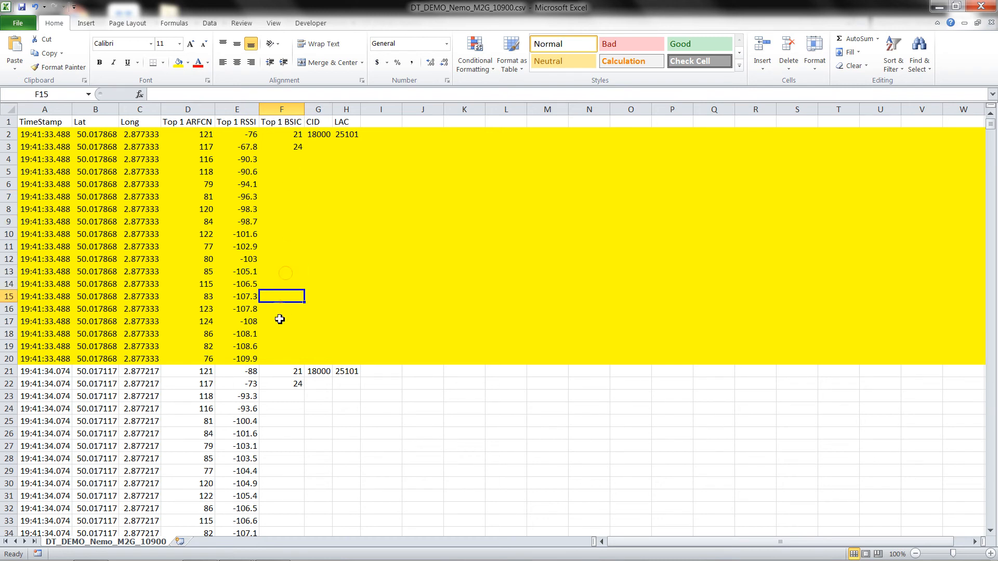
pyautogui.click(281, 333)
pyautogui.click(280, 360)
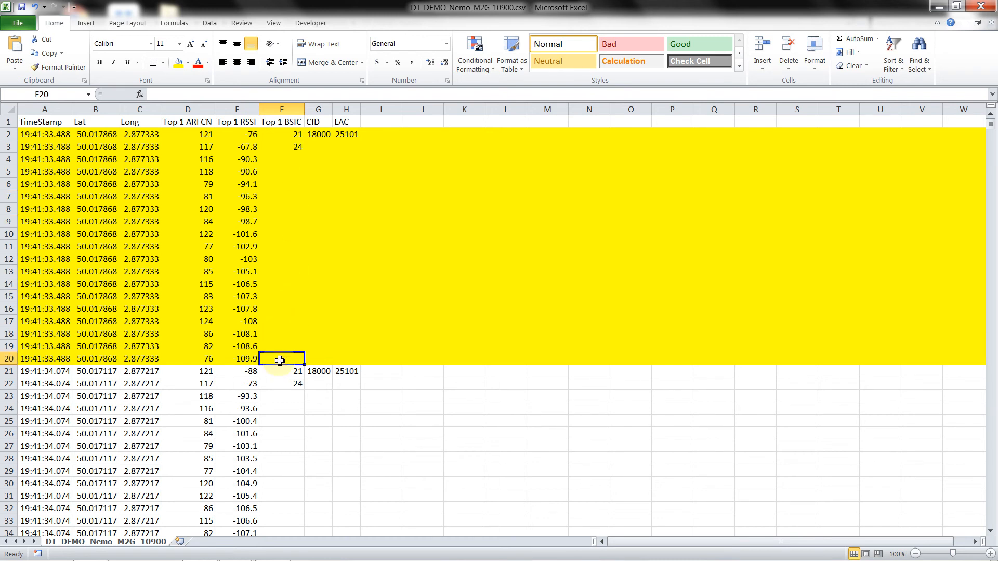
pyautogui.click(281, 160)
pyautogui.click(281, 177)
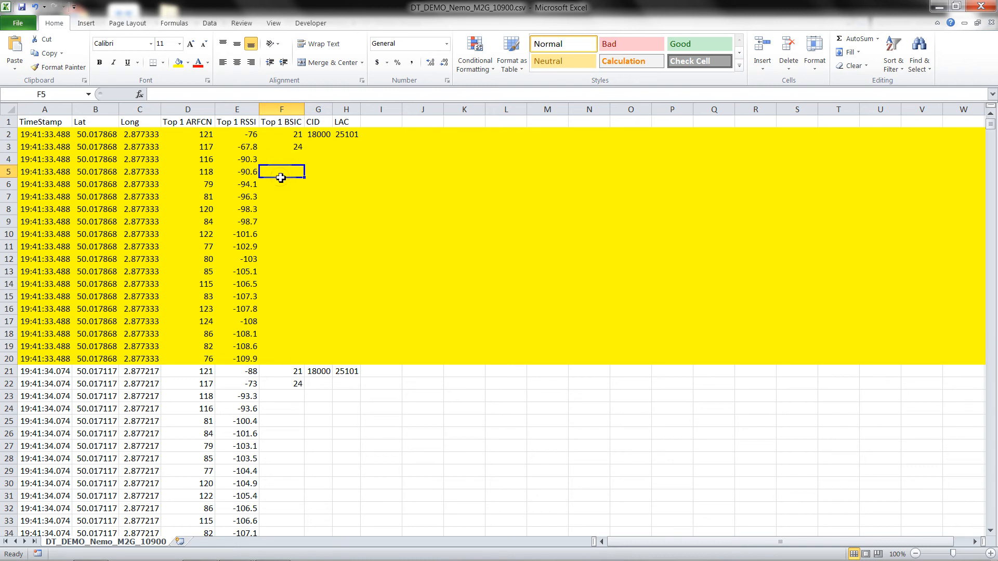
pyautogui.click(279, 189)
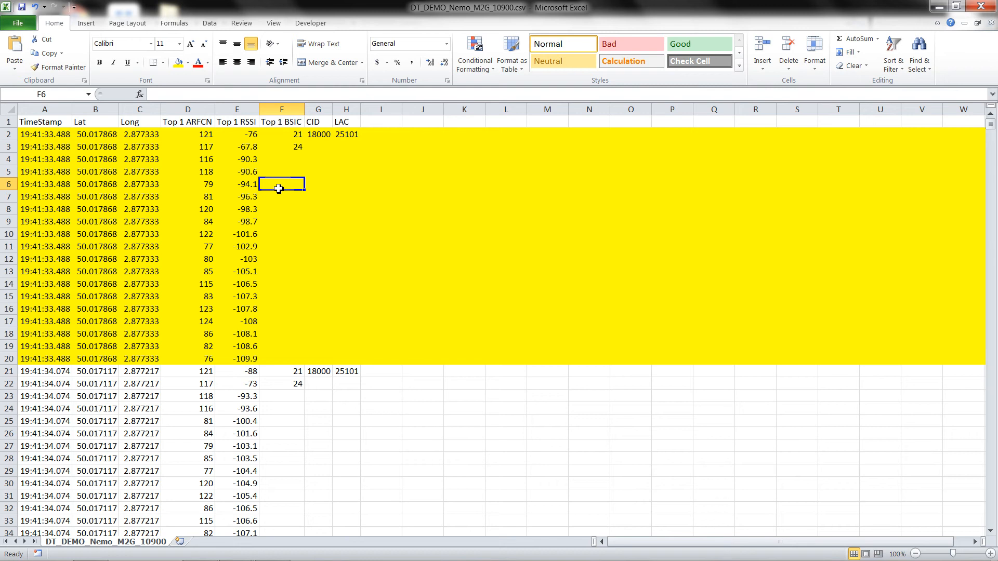
pyautogui.click(197, 173)
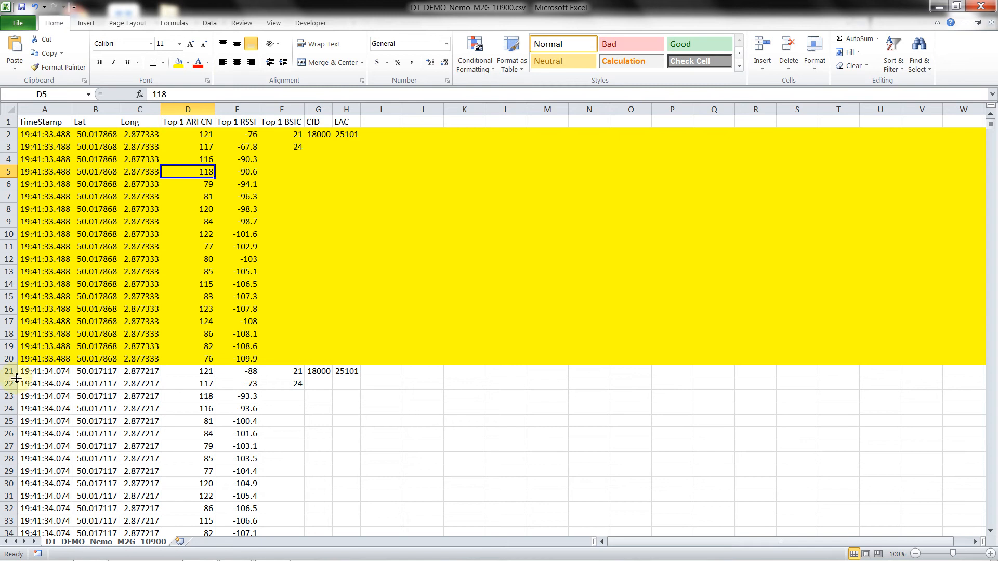
# - Fill rows 21 to 39, the second timestamp's measurements, with light green
pyautogui.moveTo(13, 374); pyautogui.dragTo(21, 471)
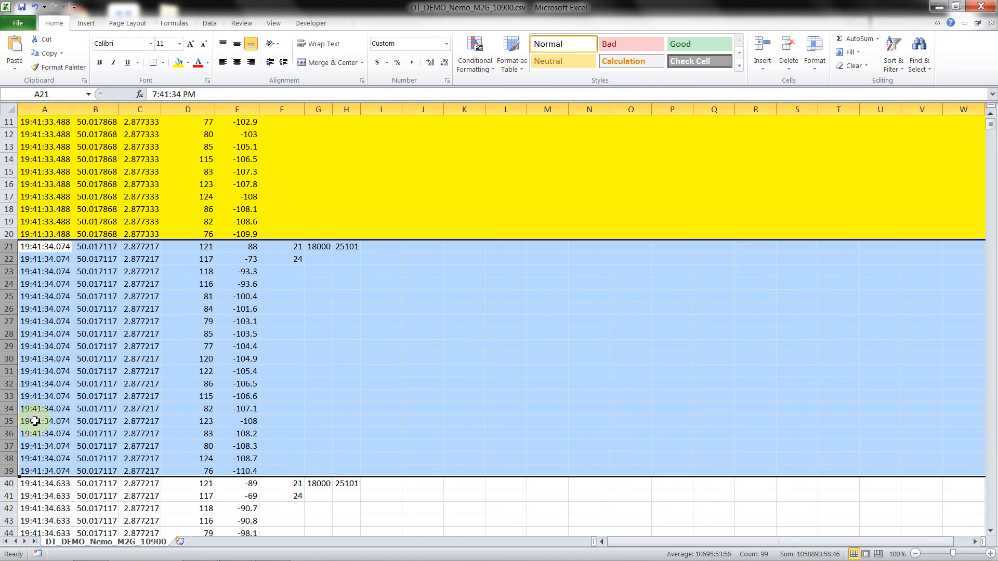
pyautogui.click(187, 62)
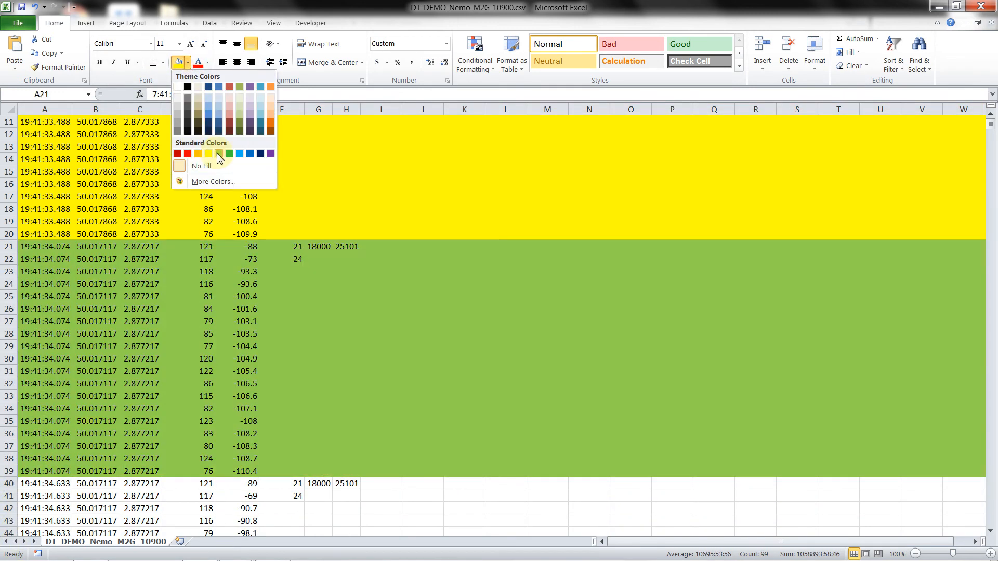
pyautogui.click(219, 153)
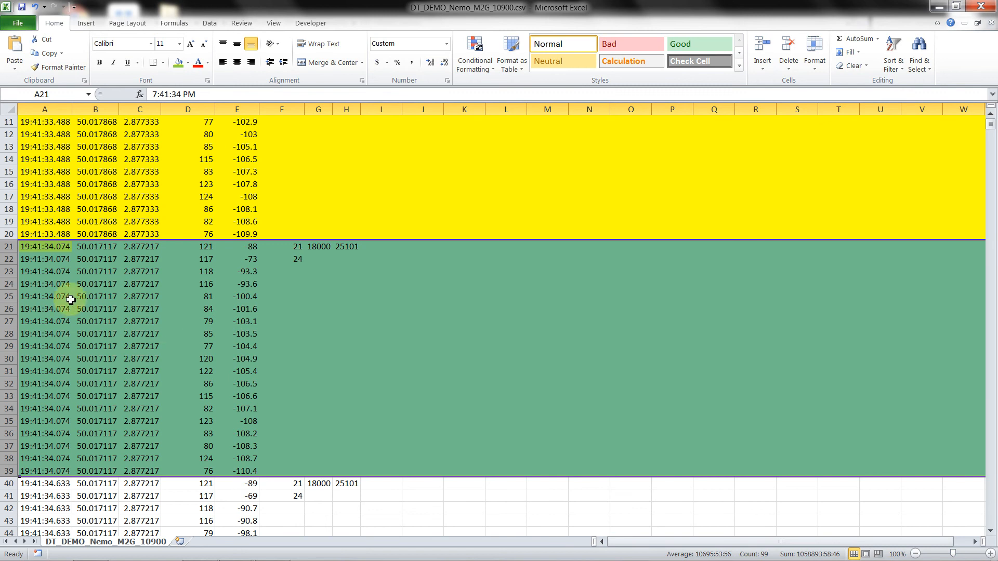
# - Compare the yellow and green measurement blocks against the column headers, and close the CSV file without saving the changes
pyautogui.click(200, 245)
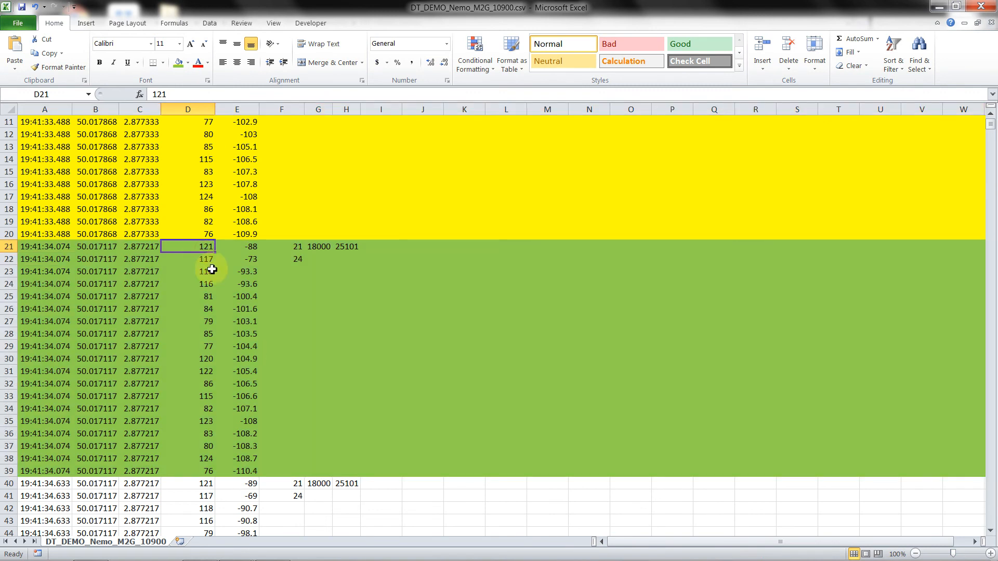
pyautogui.scroll(3, 281, 352)
pyautogui.scroll(1, 282, 351)
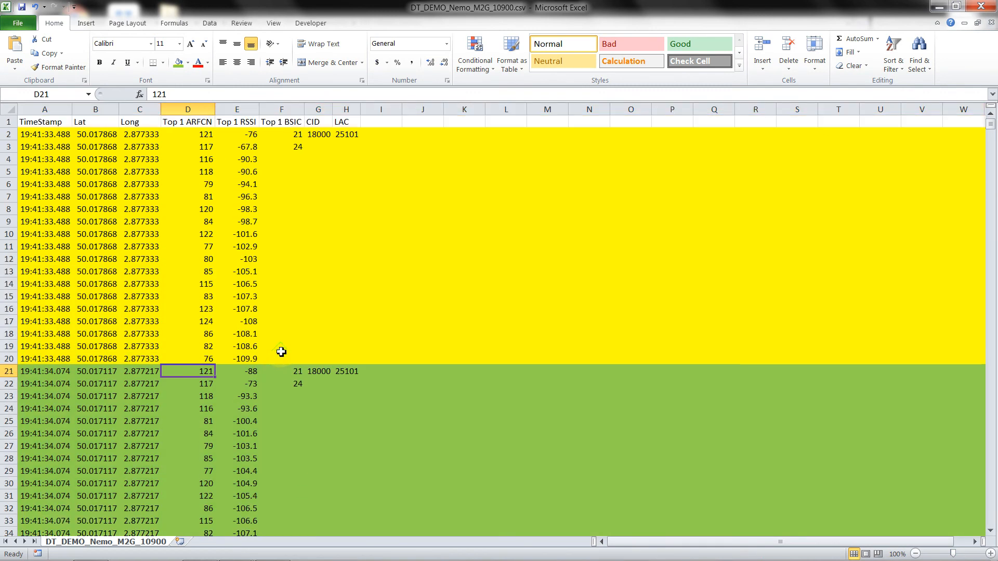
pyautogui.scroll(-2, 282, 352)
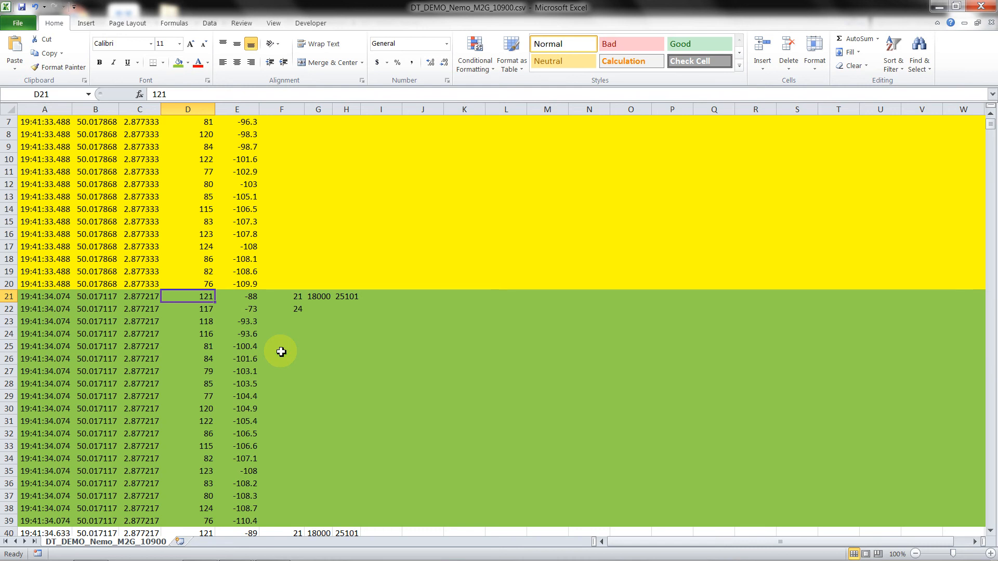
pyautogui.scroll(2, 281, 352)
pyautogui.scroll(-3, 281, 352)
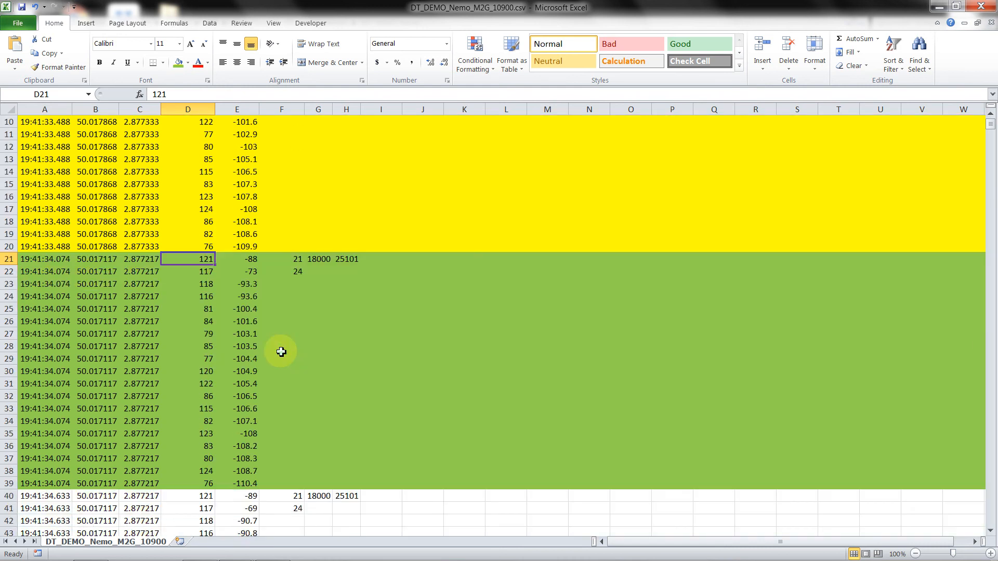
pyautogui.scroll(-1, 281, 351)
pyautogui.scroll(1, 281, 351)
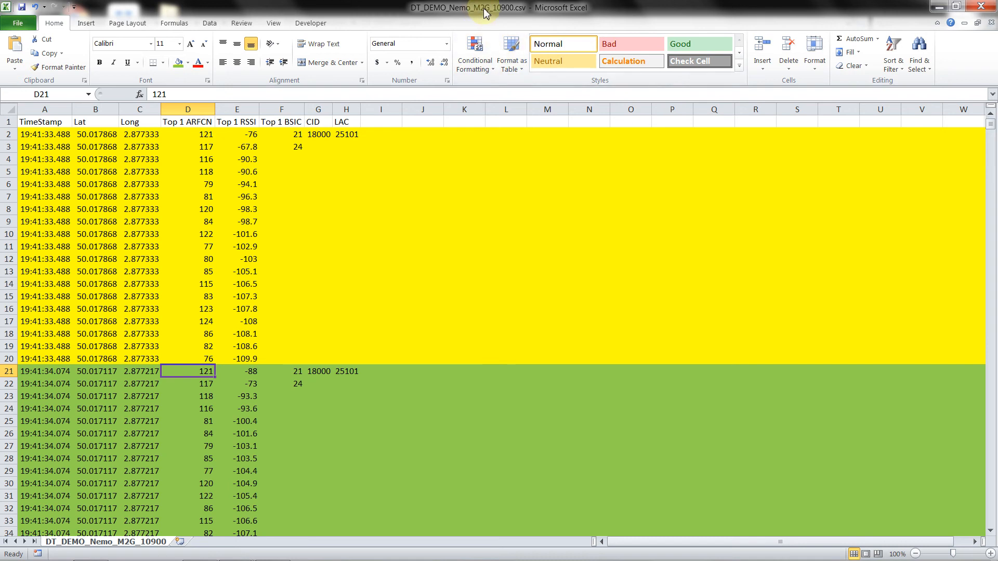
pyautogui.click(979, 10)
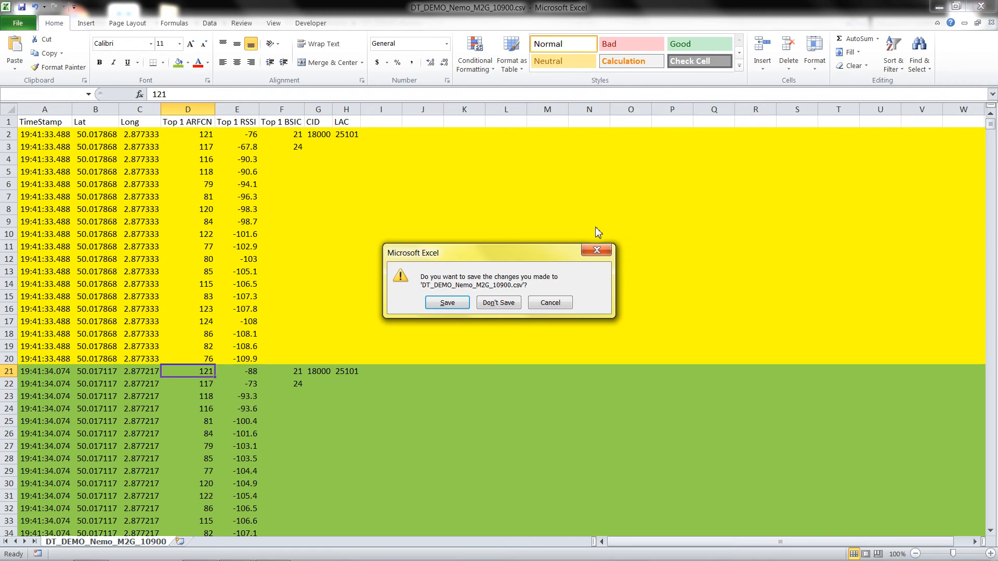
pyautogui.click(504, 301)
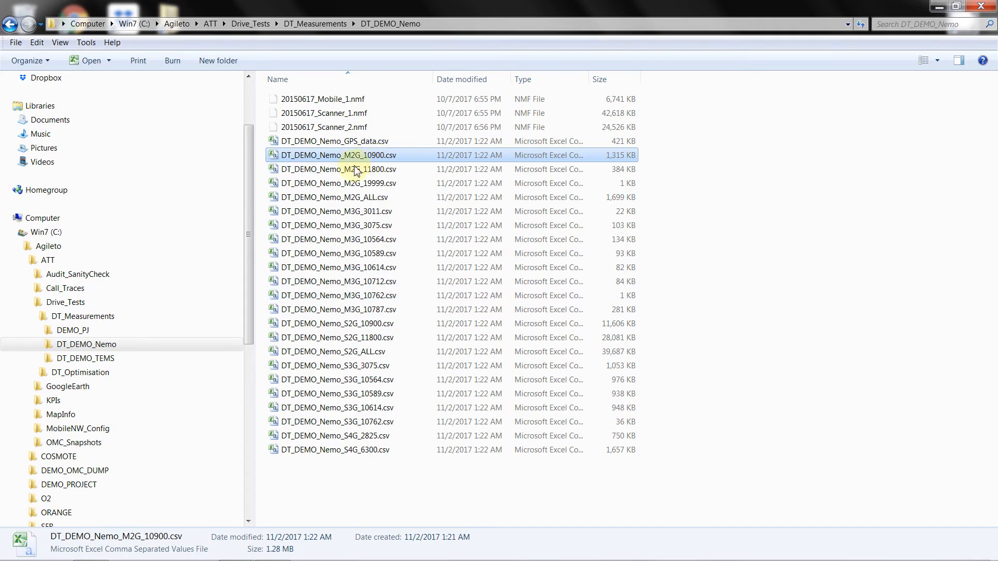
# - Open DT_DEMO_Nemo_M2G_11800.csv and fit the widths of the Top 1 ARFCN, Top 1 RSSI and Top 1 BSIC columns to their contents
pyautogui.click(344, 170)
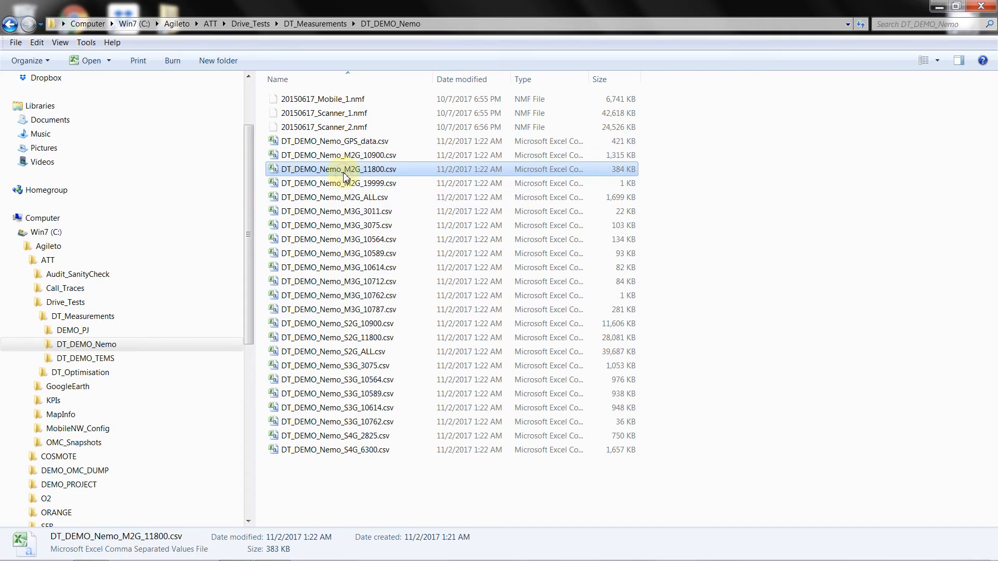
pyautogui.doubleClick(344, 177)
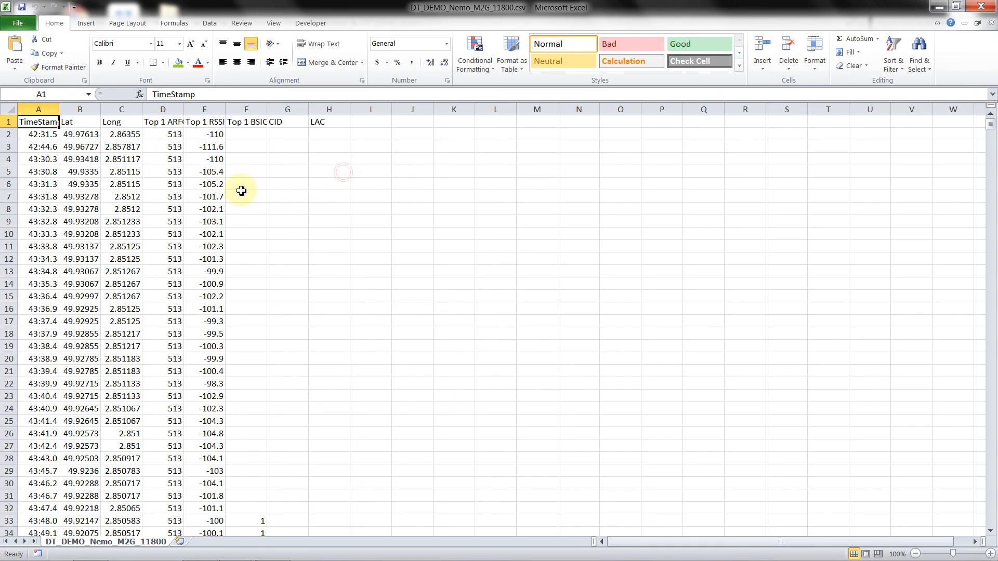
pyautogui.doubleClick(184, 109)
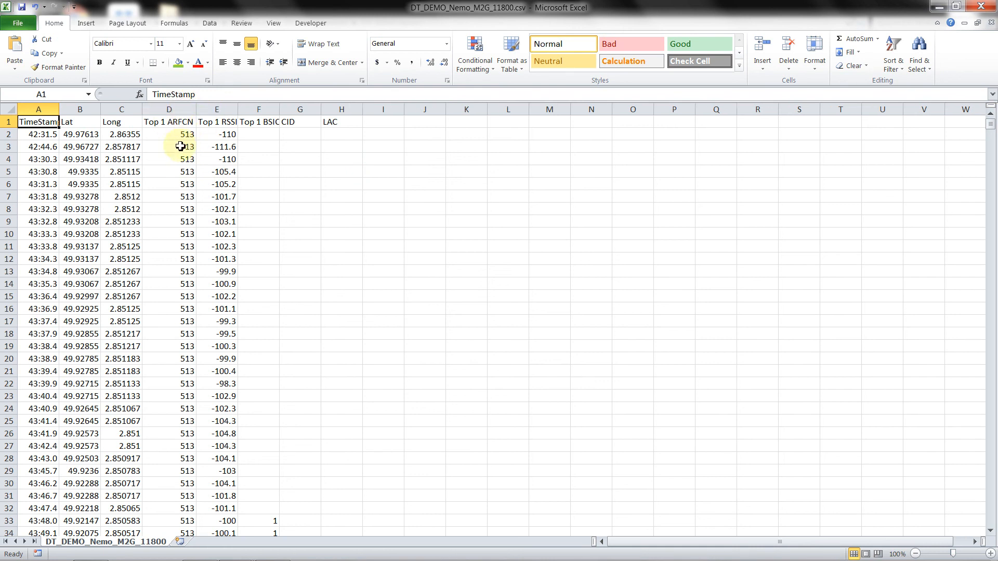
pyautogui.doubleClick(279, 109)
pyautogui.doubleClick(239, 111)
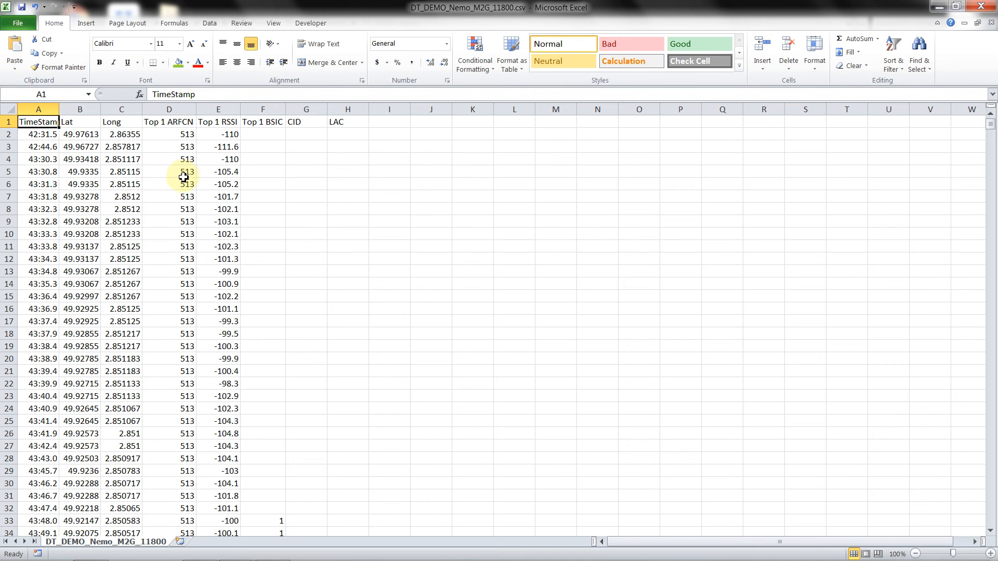
# - Examine the Top 1 ARFCN values in the first data rows, and close the CSV file without saving the changes
pyautogui.click(170, 212)
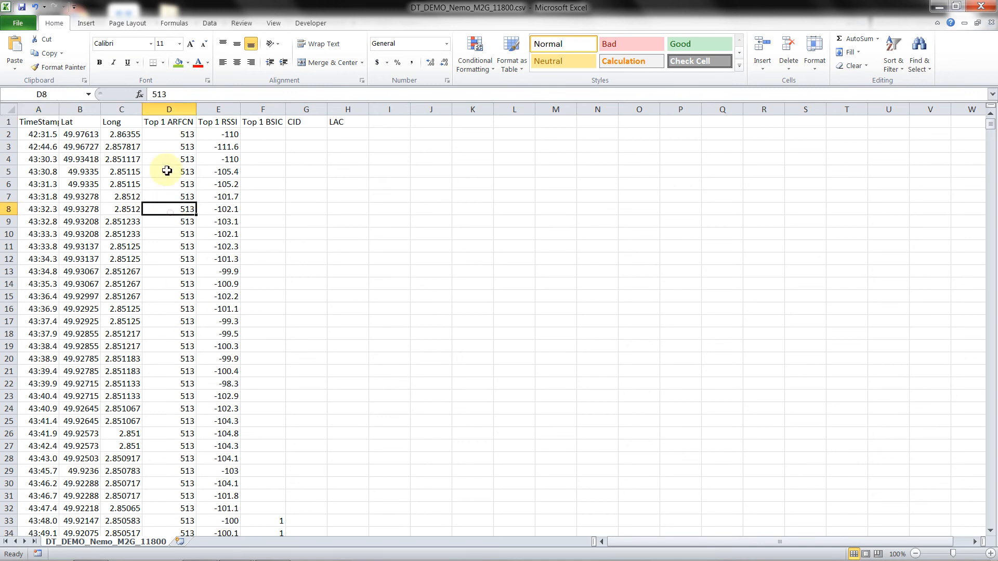
pyautogui.click(168, 134)
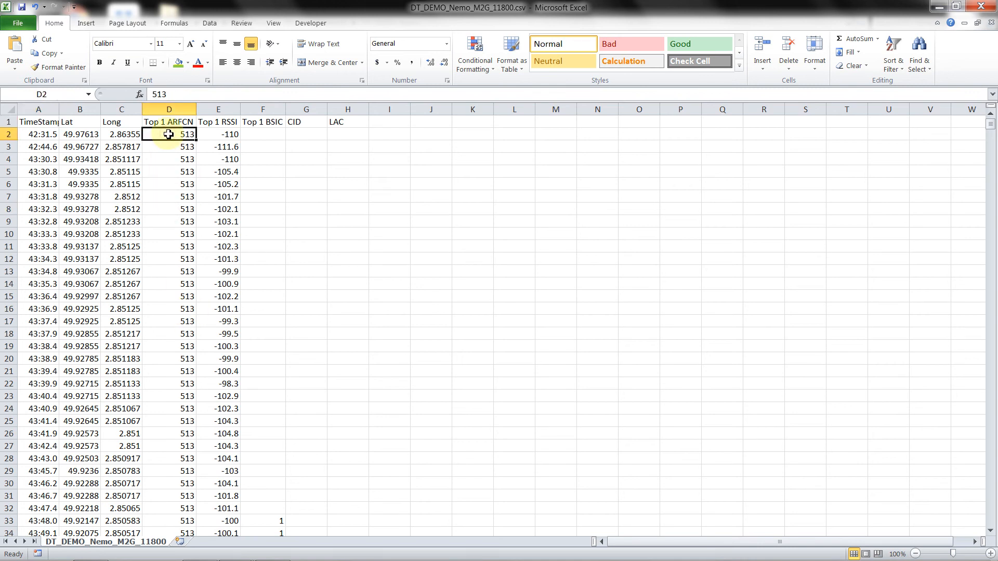
pyautogui.click(175, 175)
pyautogui.click(167, 196)
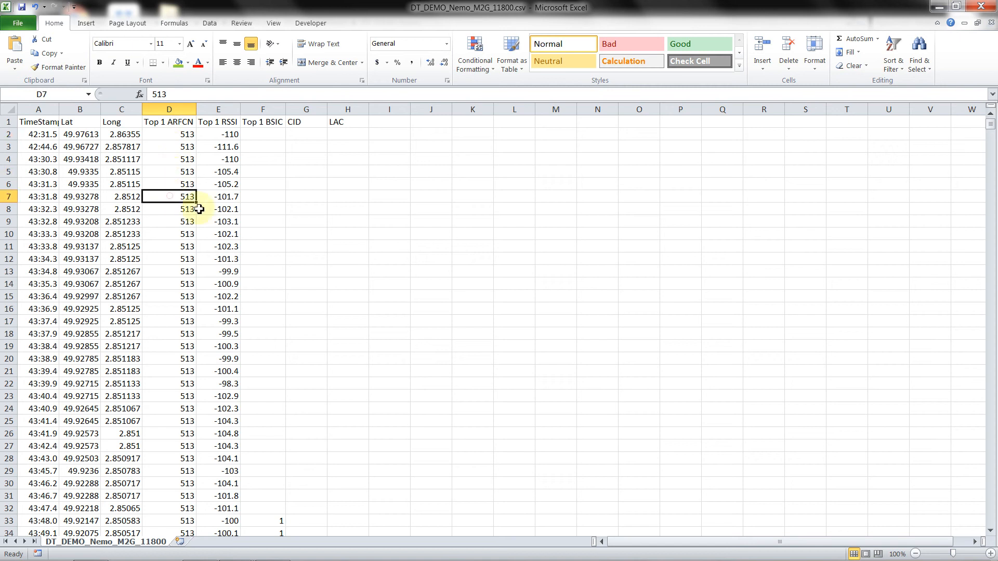
pyautogui.click(982, 7)
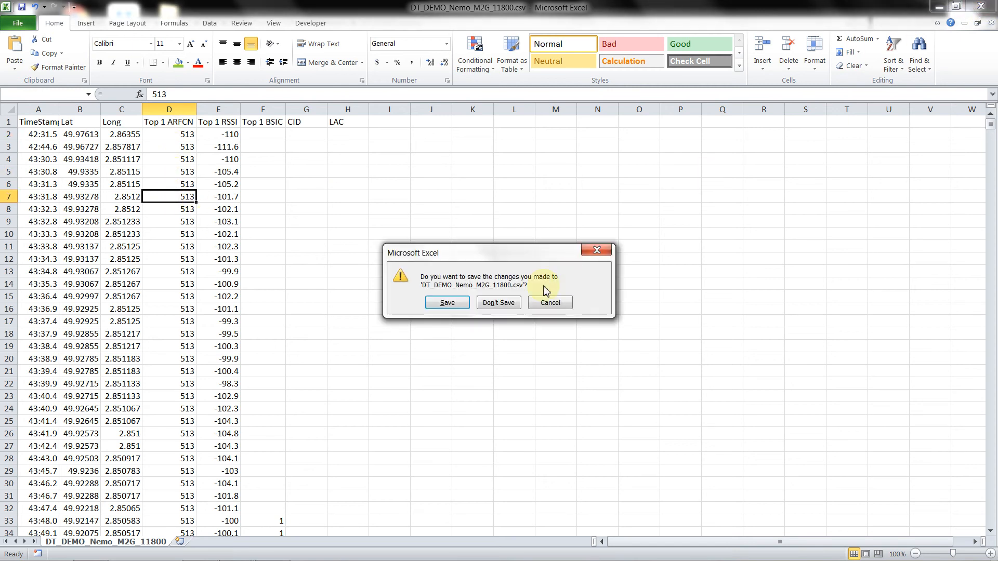
pyautogui.click(498, 302)
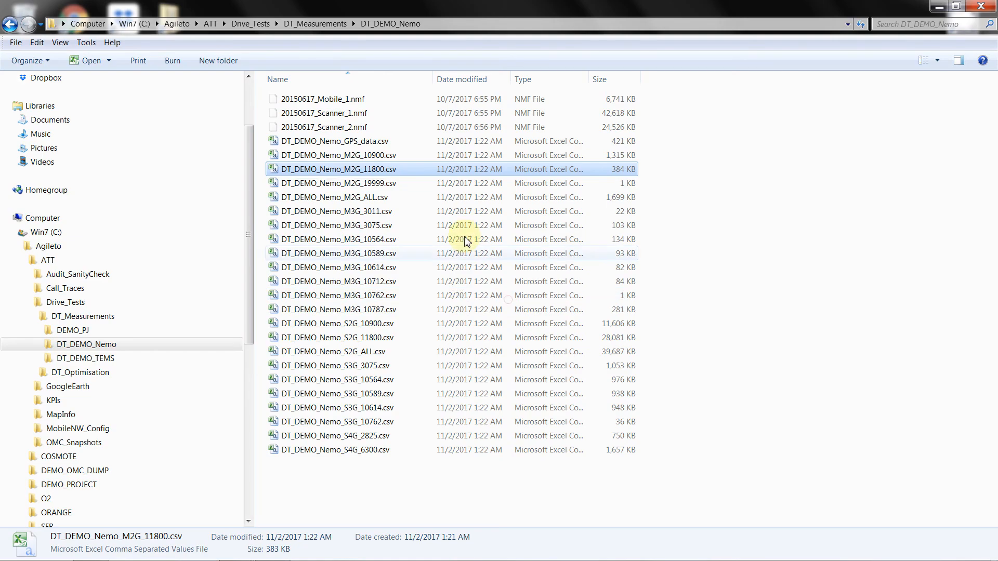
# - Open DT_DEMO_Nemo_M3G_3011.csv and fit all column widths to their contents
pyautogui.click(341, 212)
pyautogui.doubleClick(341, 212)
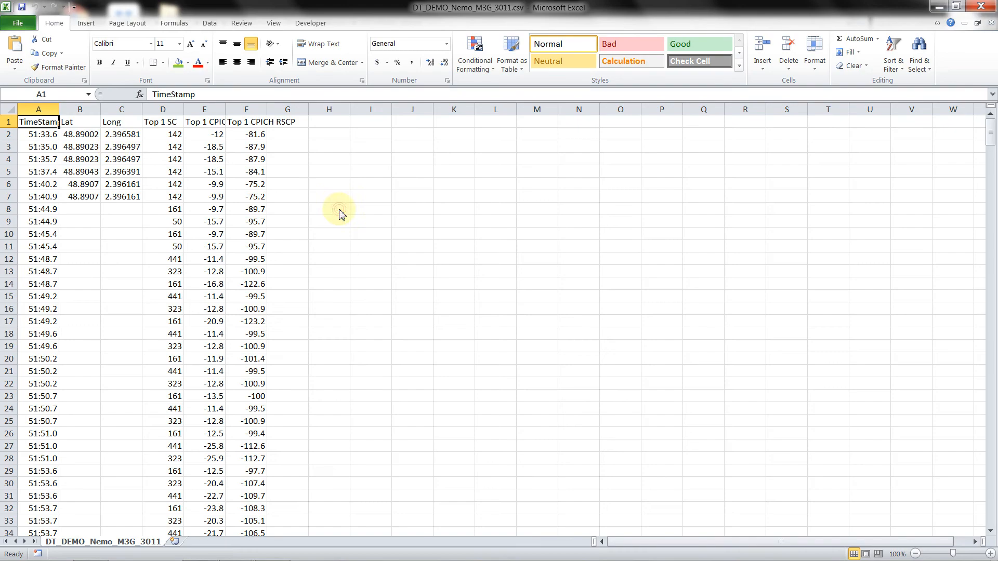
pyautogui.click(10, 109)
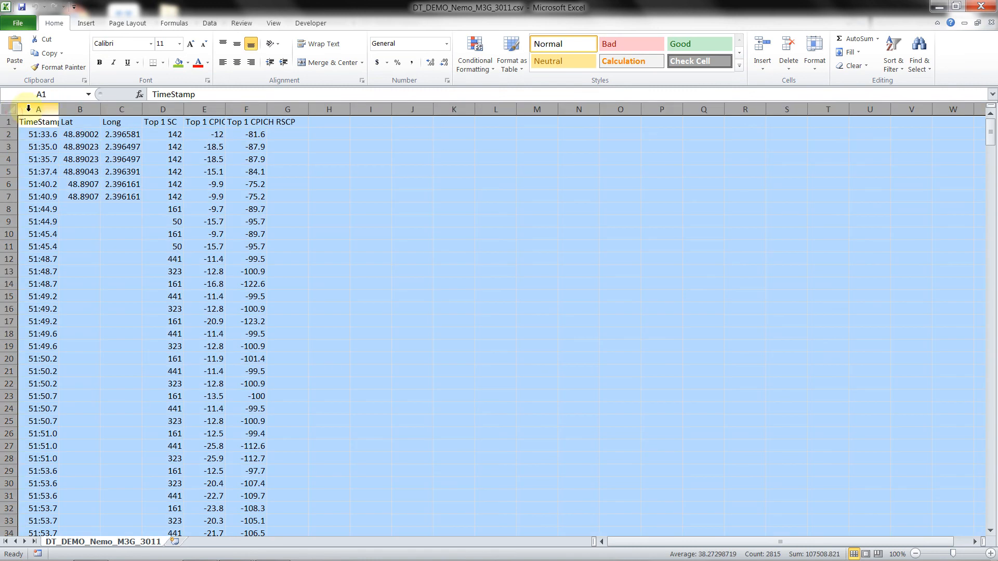
pyautogui.doubleClick(59, 108)
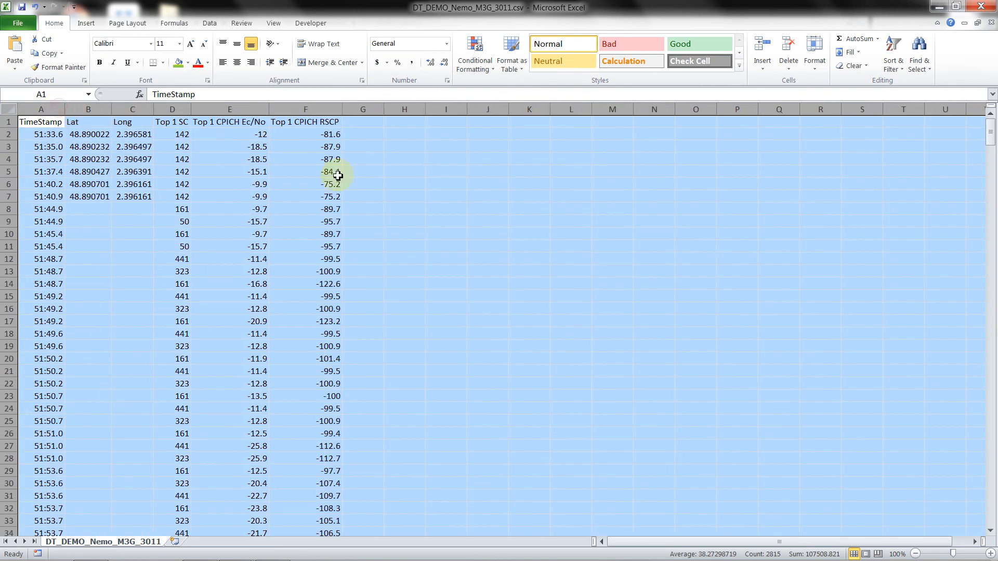
pyautogui.click(370, 184)
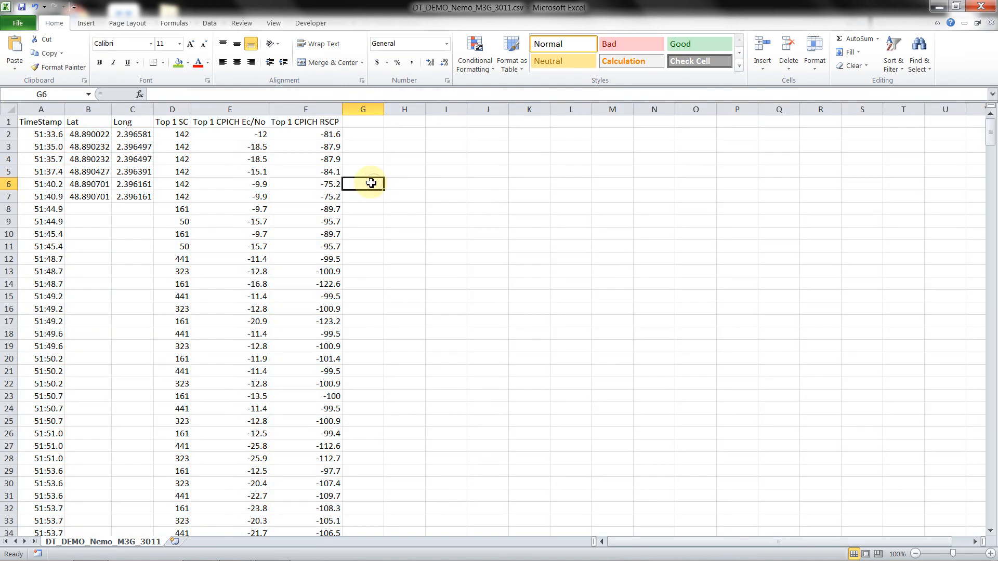
# - Apply the custom number format h:mm:ss.000 to the TimeStamp column
pyautogui.click(45, 109)
pyautogui.rightClick(47, 110)
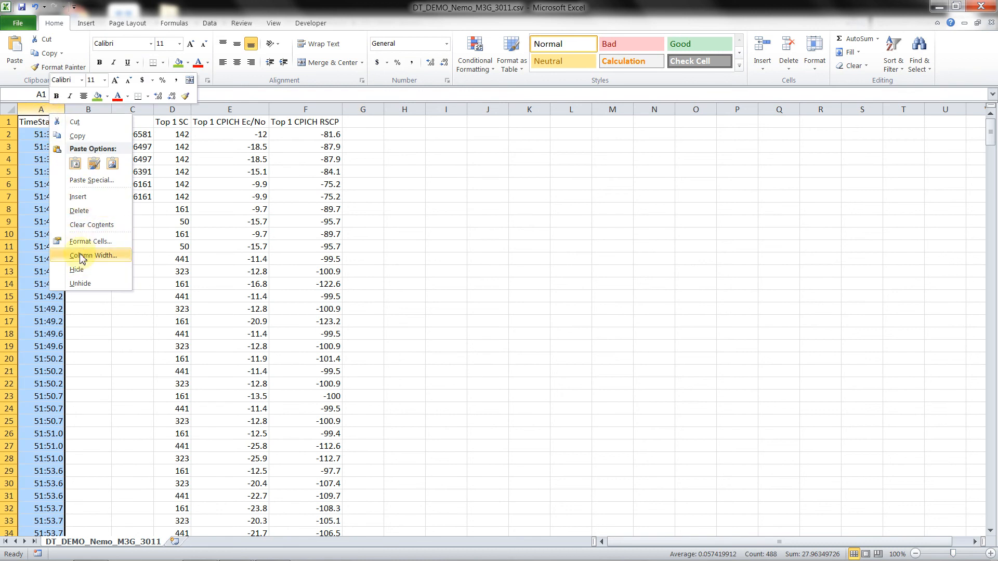
pyautogui.click(84, 245)
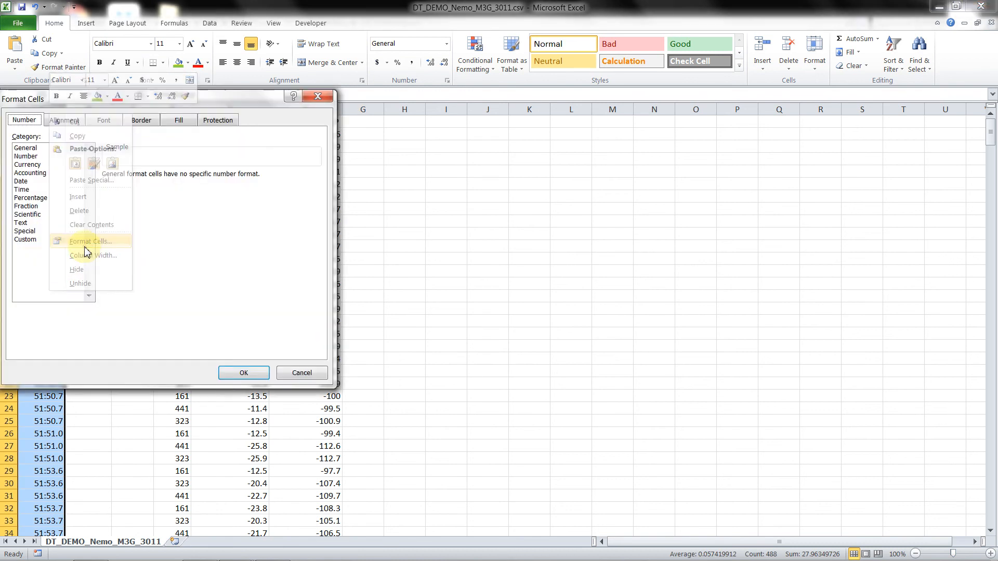
pyautogui.click(26, 239)
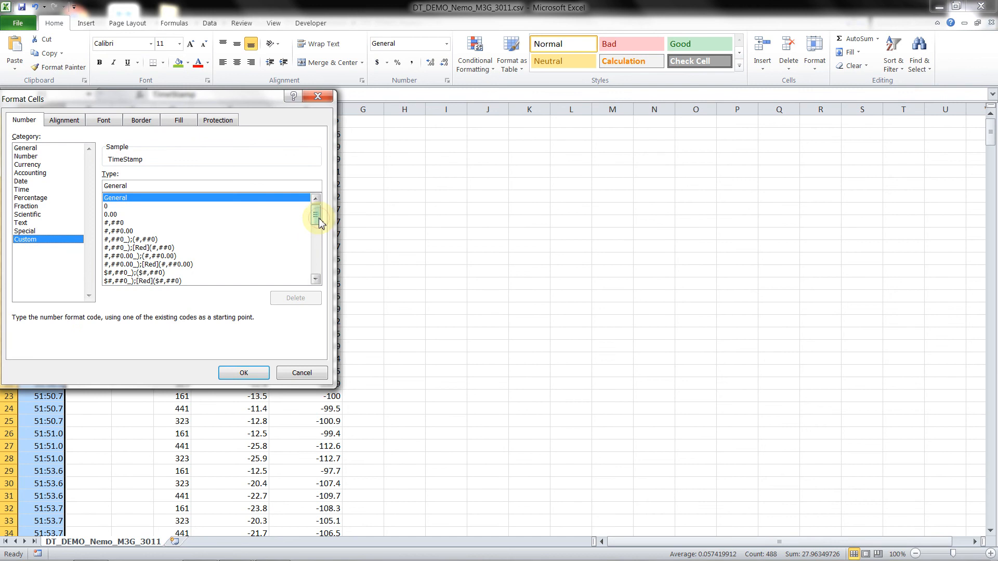
pyautogui.moveTo(319, 224); pyautogui.dragTo(316, 273)
pyautogui.click(133, 207)
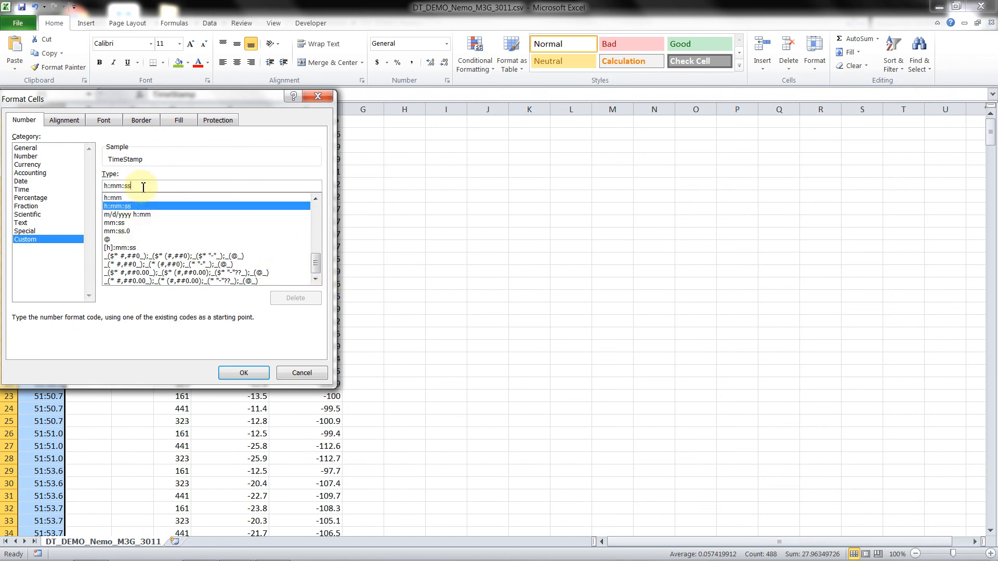
pyautogui.write('.')
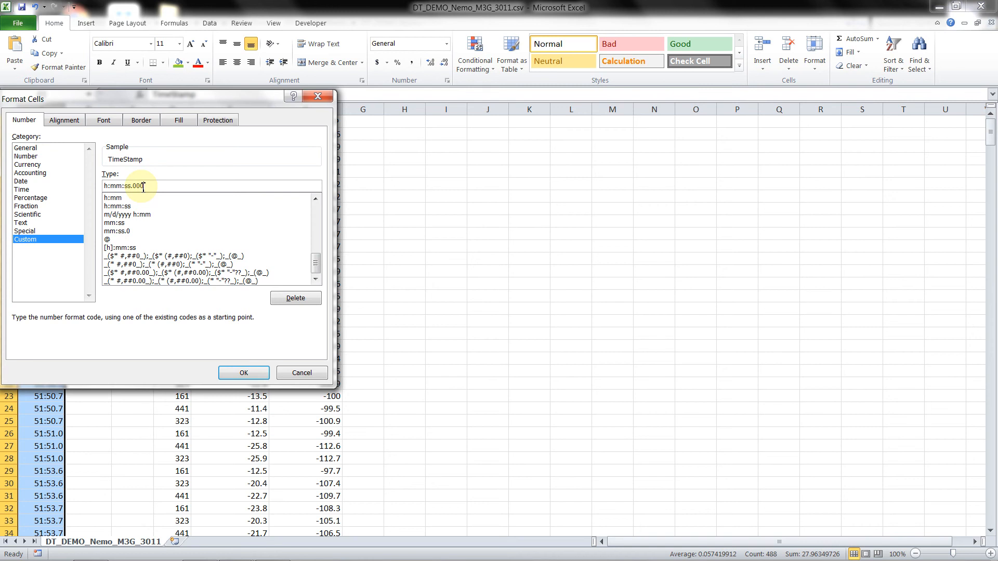
pyautogui.press('Return')
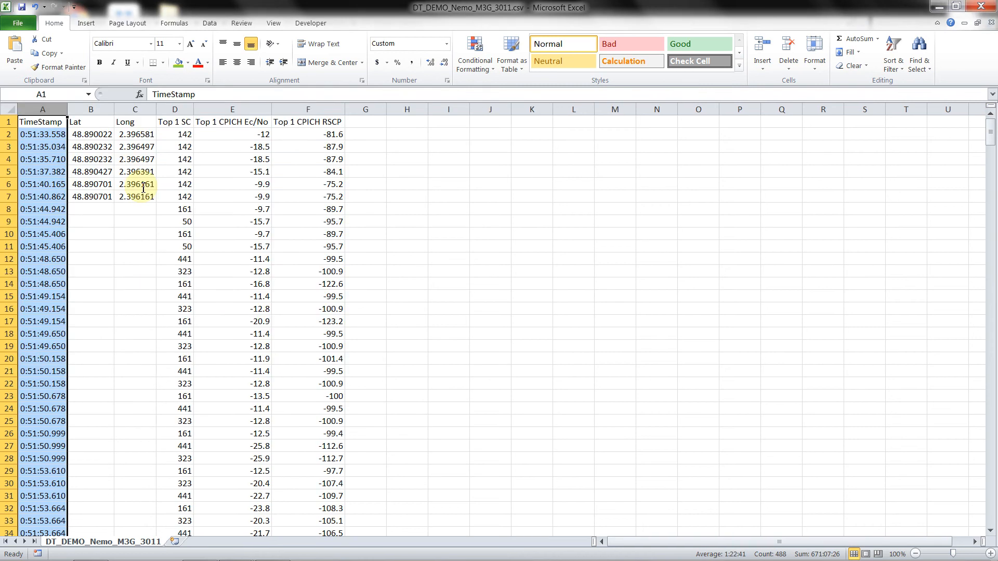
pyautogui.click(123, 239)
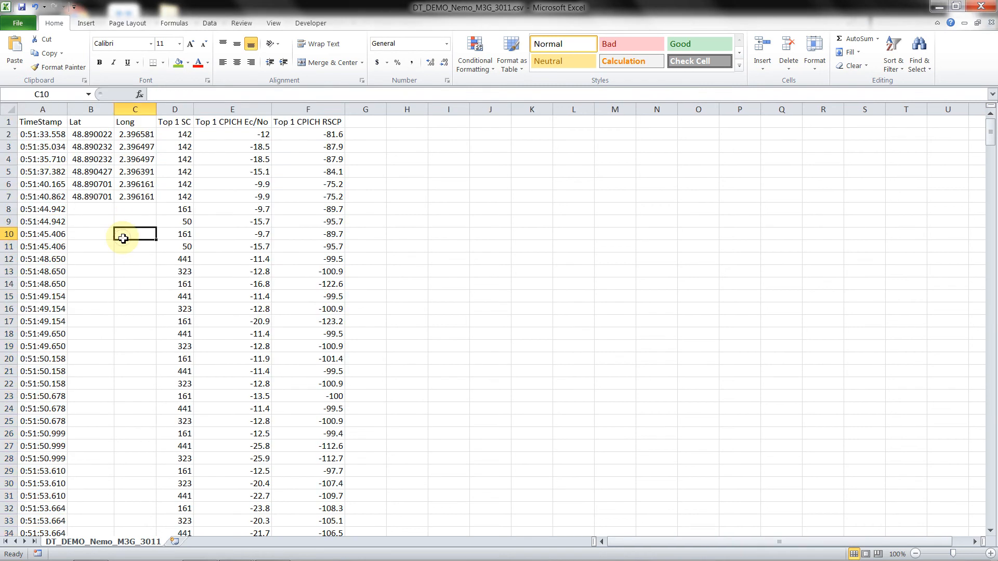
# - Examine the TimeStamp, Lat and Long columns, comparing the rows with blank coordinates against those with coordinates
pyautogui.click(61, 136)
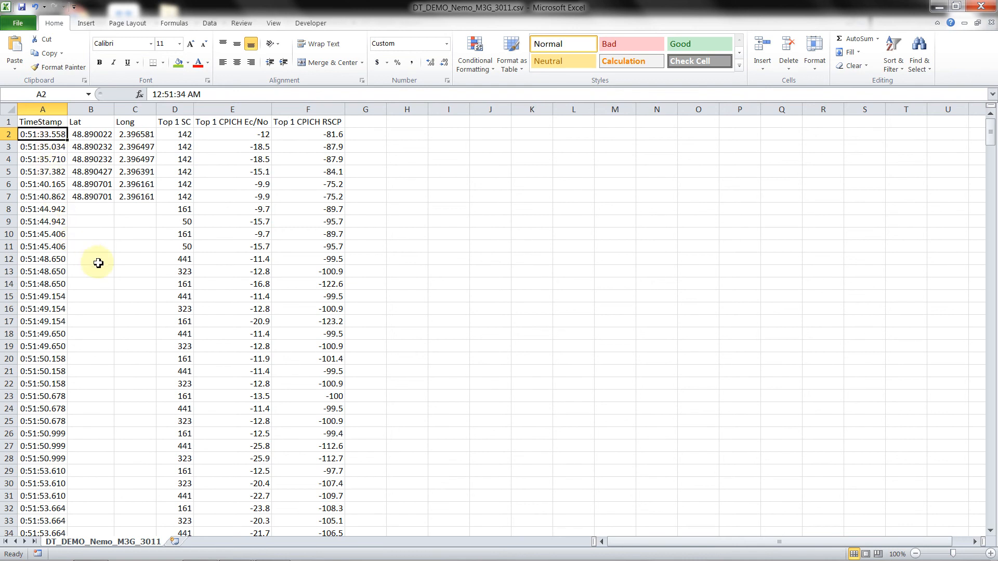
pyautogui.scroll(-4, 101, 267)
pyautogui.scroll(-16, 117, 305)
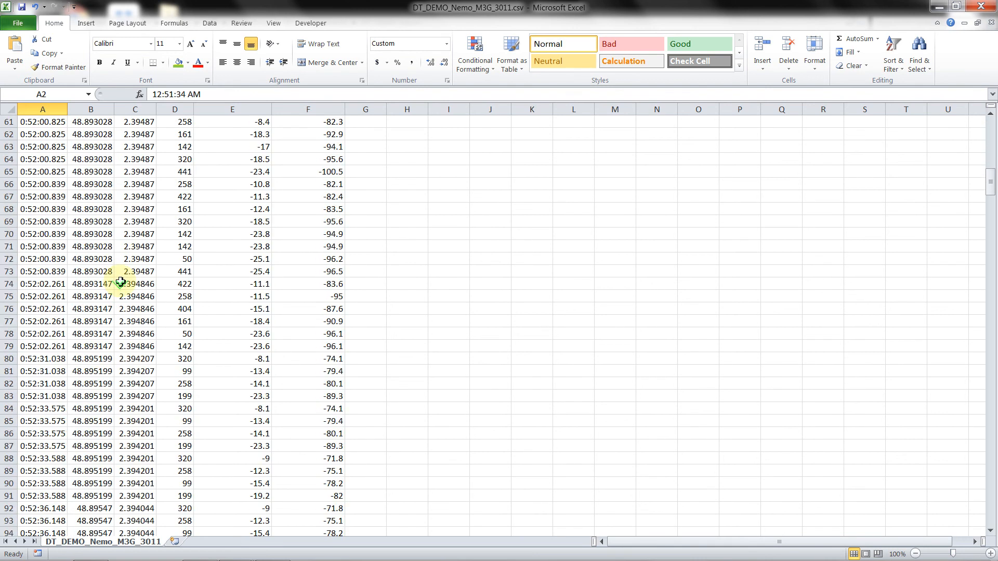
pyautogui.scroll(6, 120, 281)
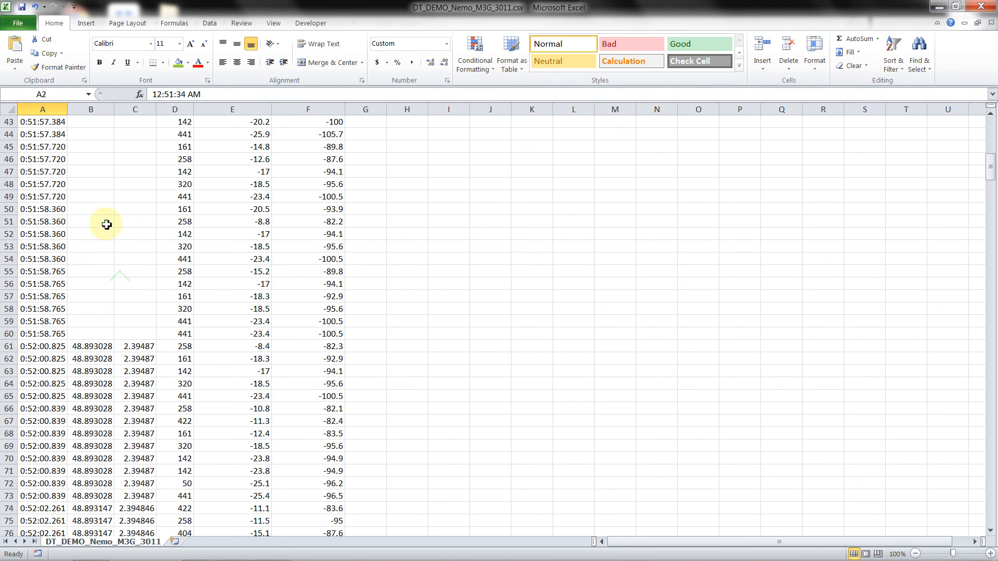
pyautogui.click(105, 222)
pyautogui.scroll(3, 107, 216)
pyautogui.scroll(-9, 107, 216)
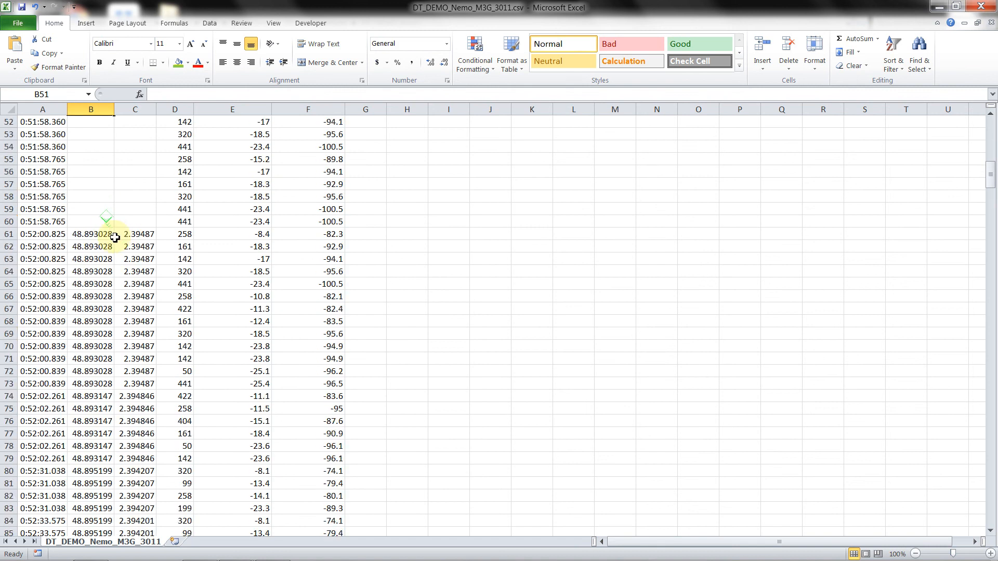
pyautogui.scroll(20, 114, 239)
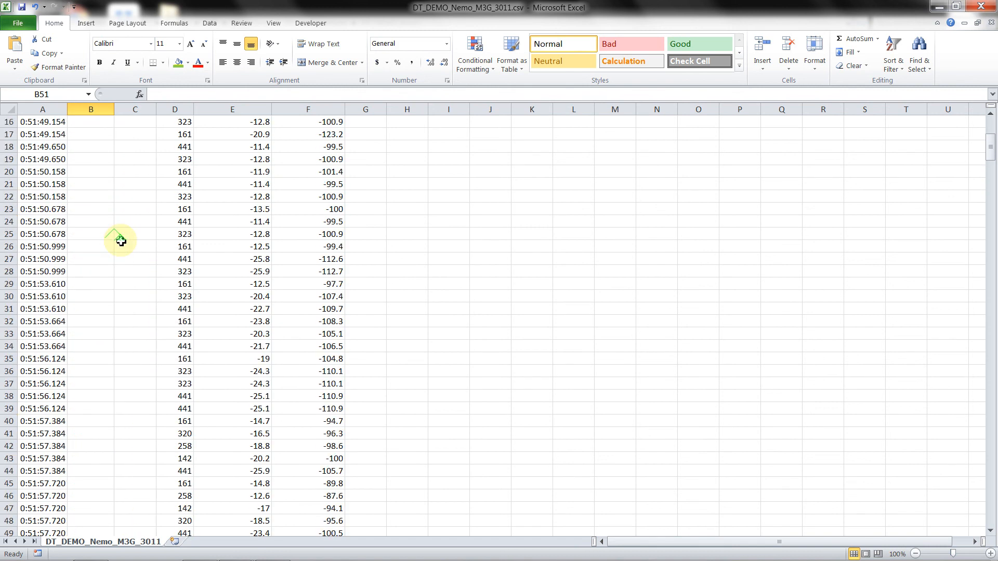
# - Freeze the panes at cell G2, keeping the header row and columns A to F in view
pyautogui.click(359, 136)
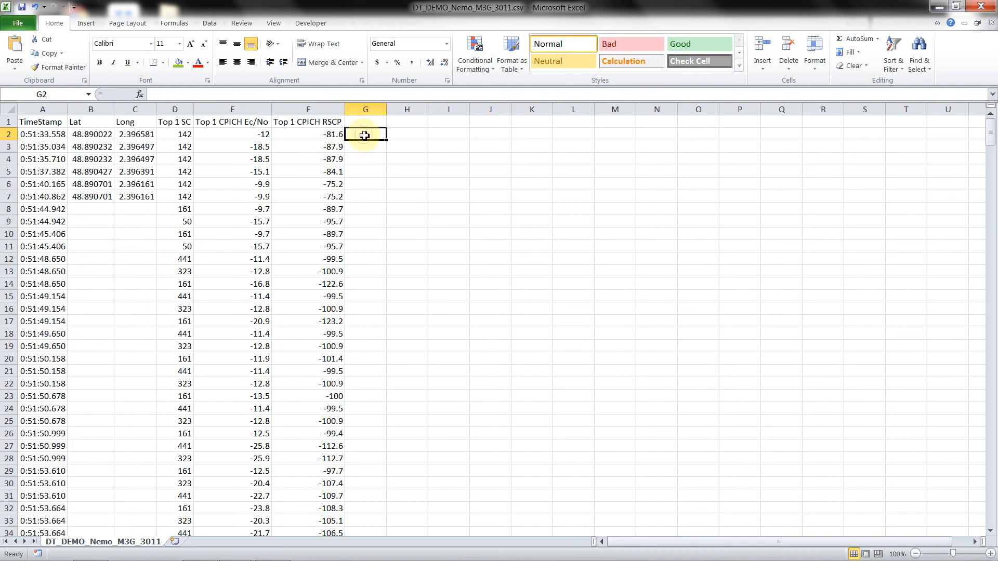
pyautogui.click(273, 23)
pyautogui.click(405, 62)
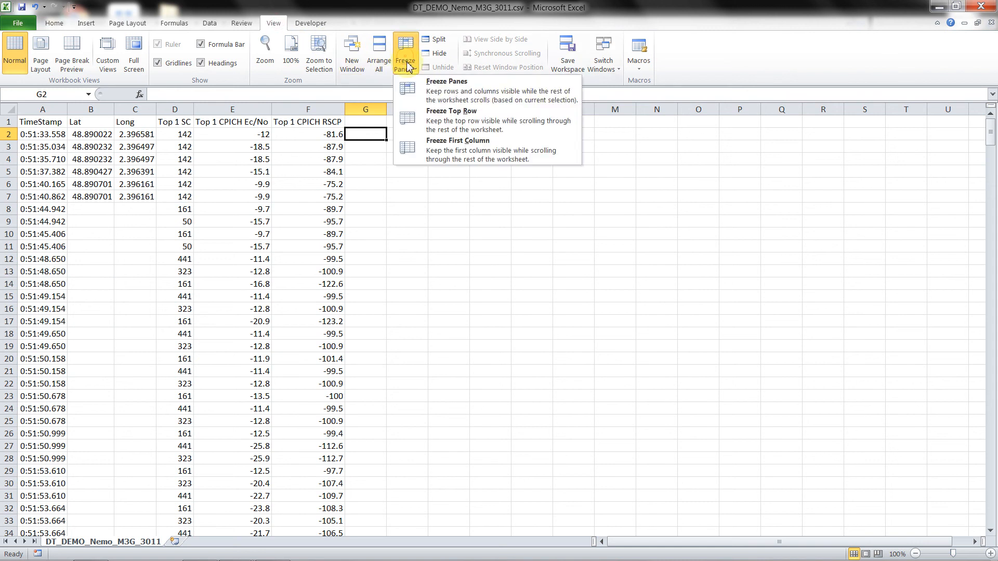
pyautogui.click(427, 92)
# - Examine the Top 1 SC and Top 1 CPICH RSCP headers and the 3G measurement rows beneath them down to about row 97
pyautogui.click(291, 122)
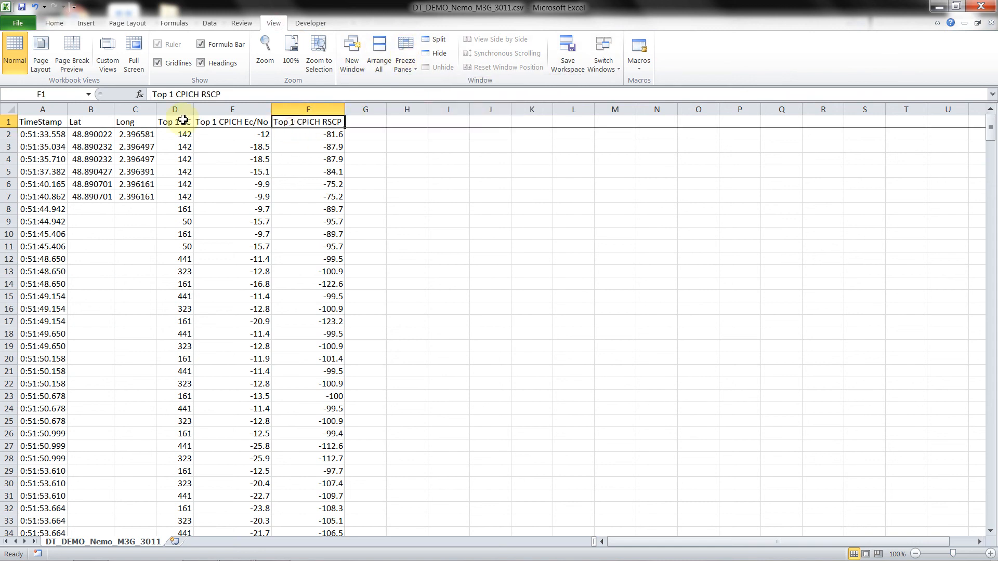
pyautogui.click(175, 123)
pyautogui.scroll(-17, 139, 275)
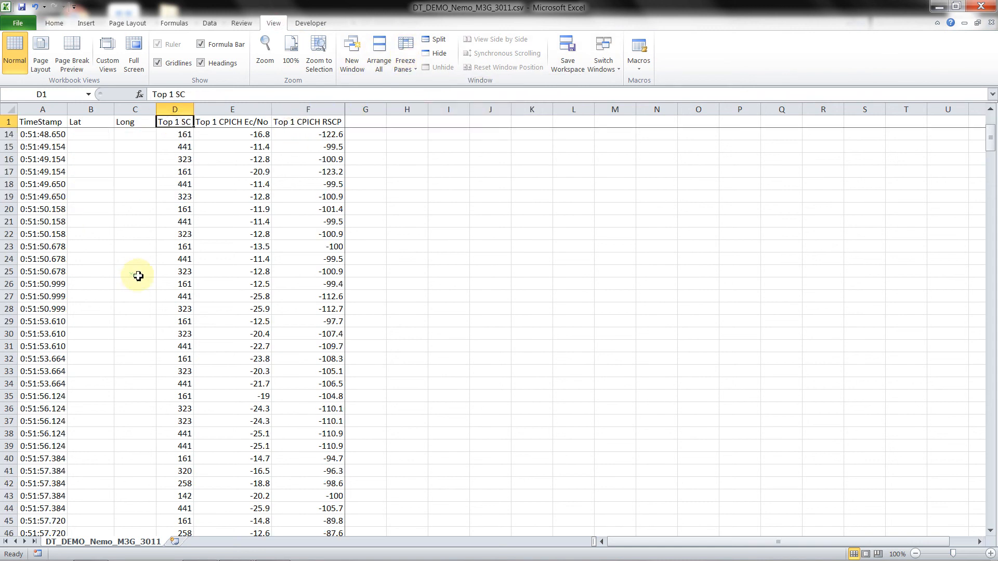
pyautogui.scroll(4, 143, 278)
pyautogui.scroll(-8, 142, 279)
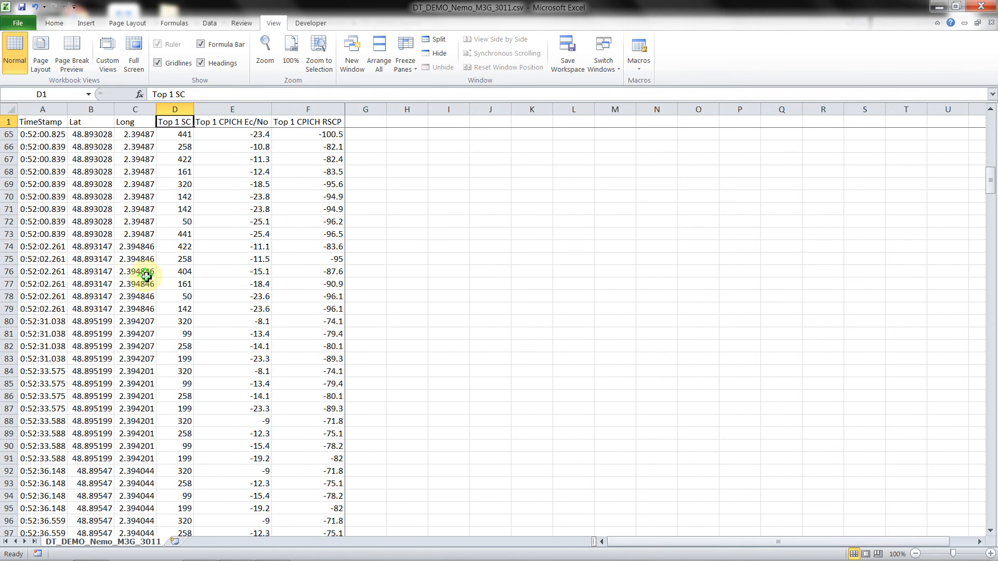
pyautogui.click(399, 197)
# - Switch to Agileto Help, review the 3G Top_X different lines format, and return to Excel to check the Top 1 SC header against it
pyautogui.moveTo(451, 559)
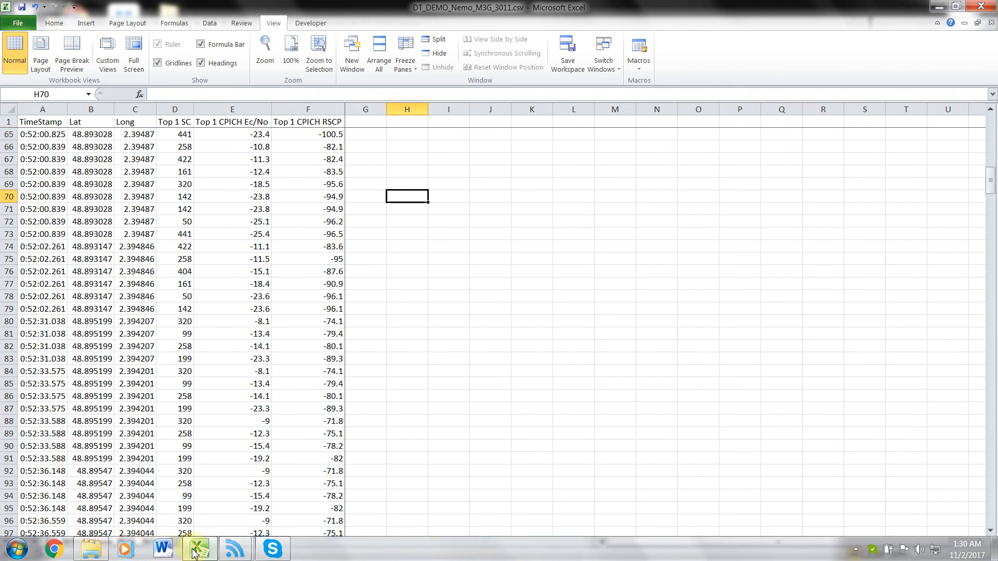
pyautogui.moveTo(235, 543)
pyautogui.click(190, 489)
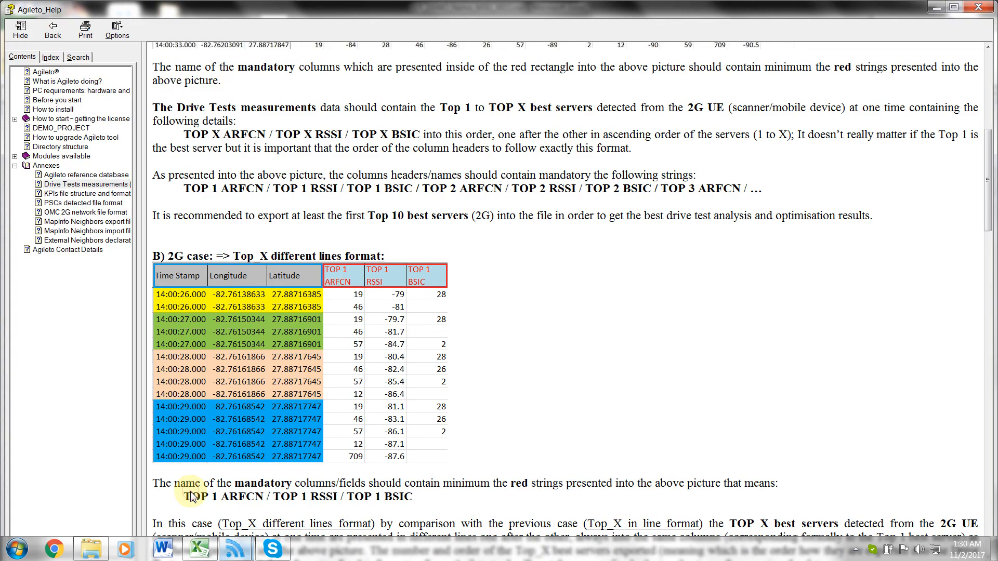
pyautogui.scroll(-20, 312, 400)
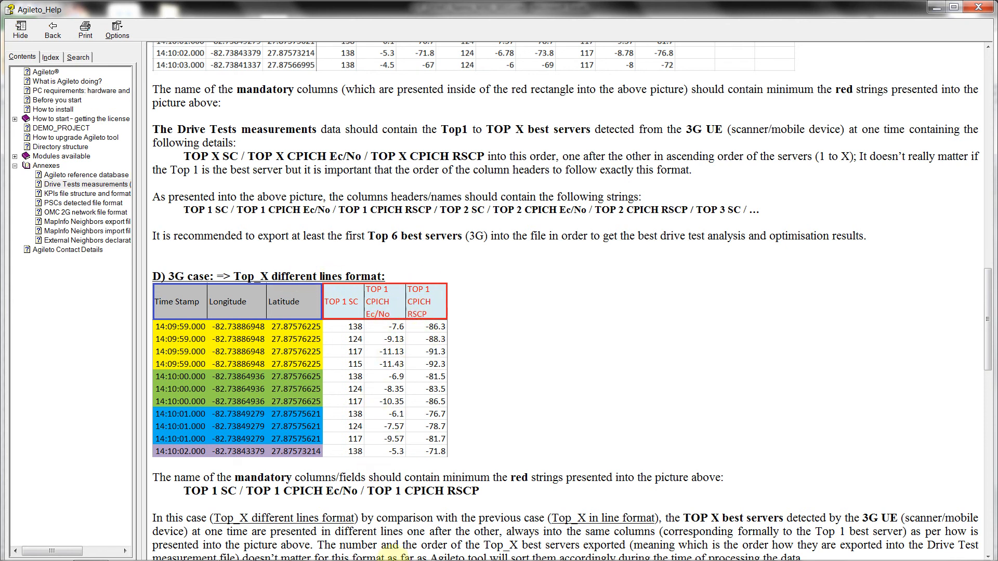
pyautogui.moveTo(368, 550)
pyautogui.click(200, 549)
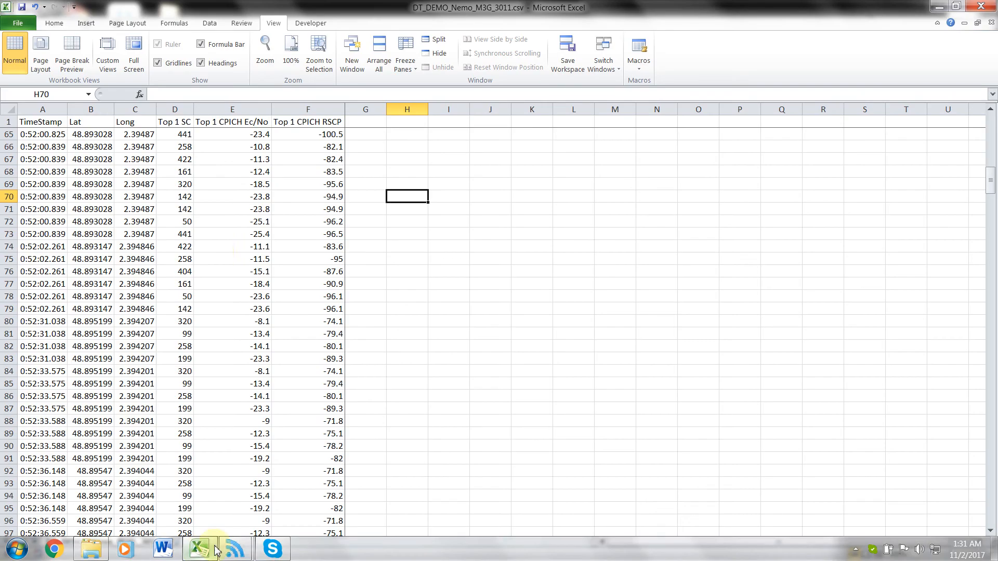
pyautogui.click(190, 123)
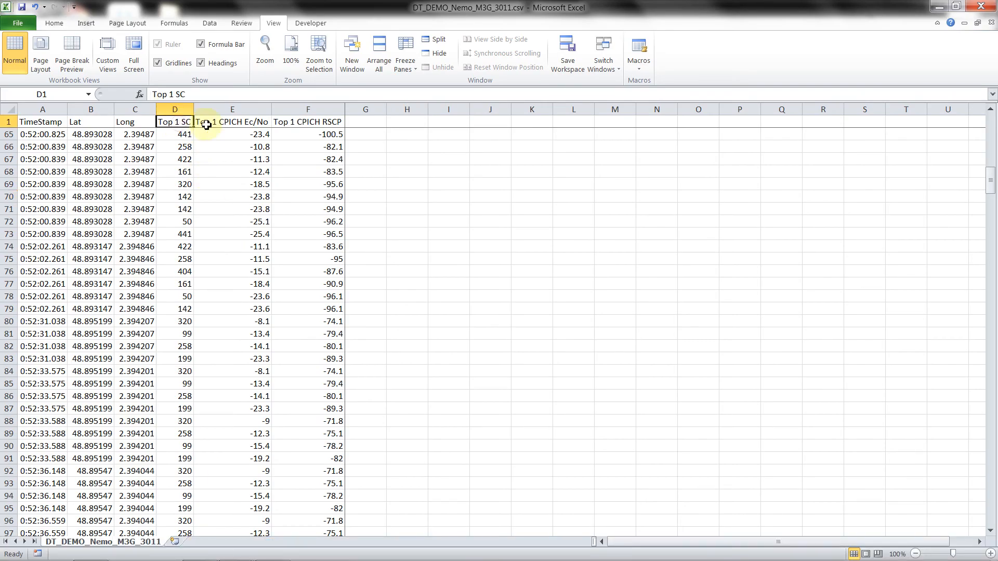
# - Check the Top 1 CPICH Ec/No and Top 1 CPICH RSCP headers, close the M3G_3011 file without saving, and return to the output folder
pyautogui.click(215, 126)
pyautogui.click(299, 125)
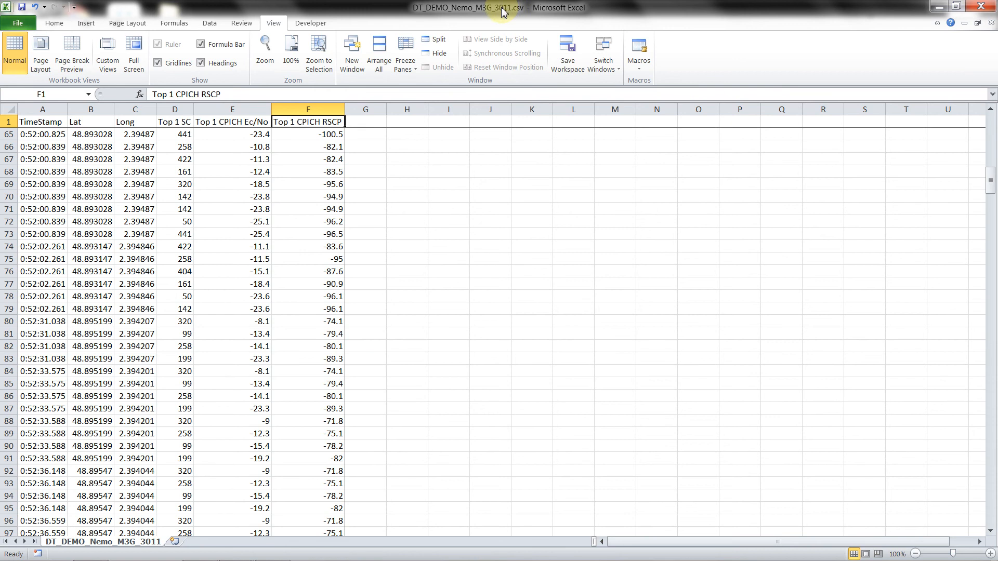
pyautogui.click(981, 9)
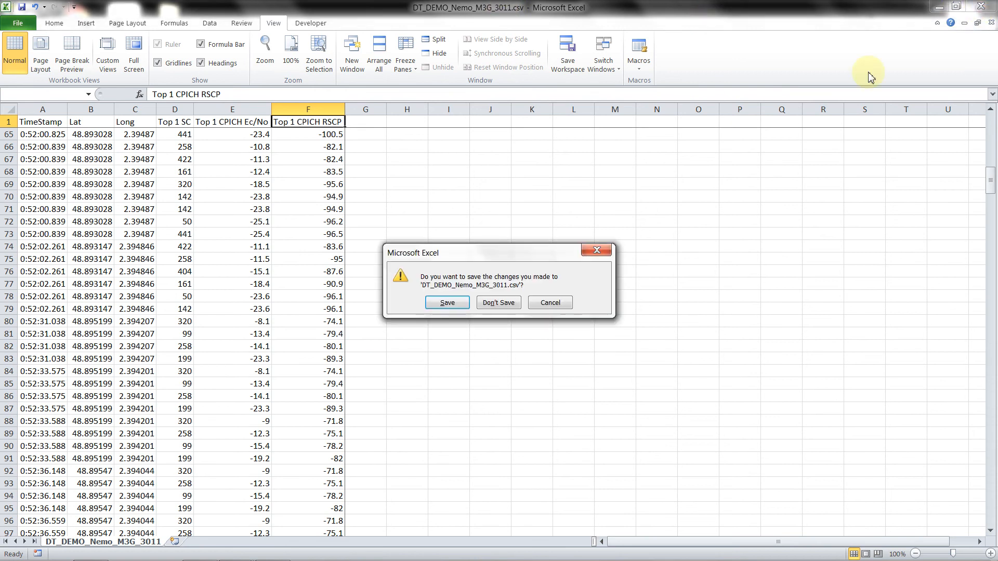
pyautogui.click(500, 303)
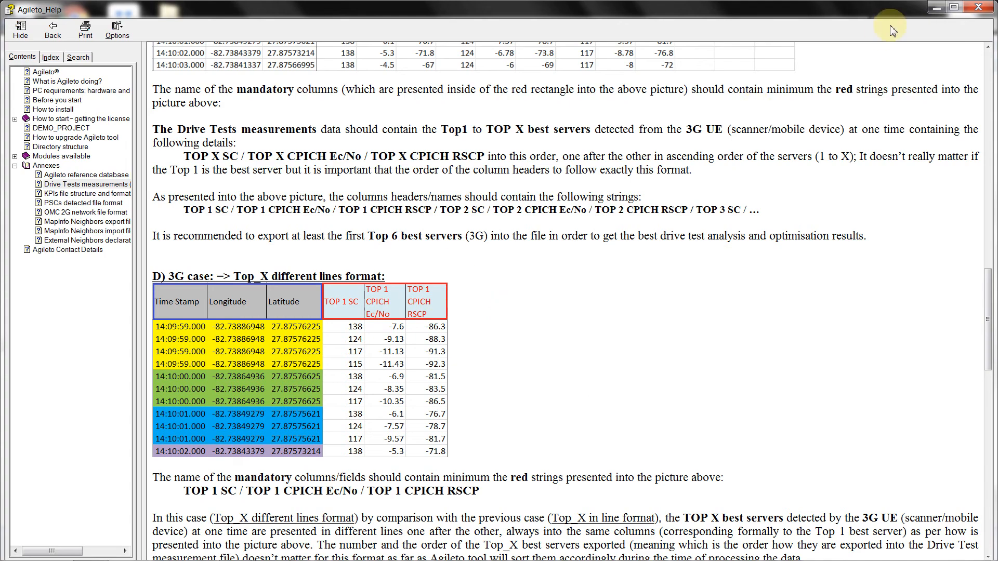
pyautogui.click(937, 7)
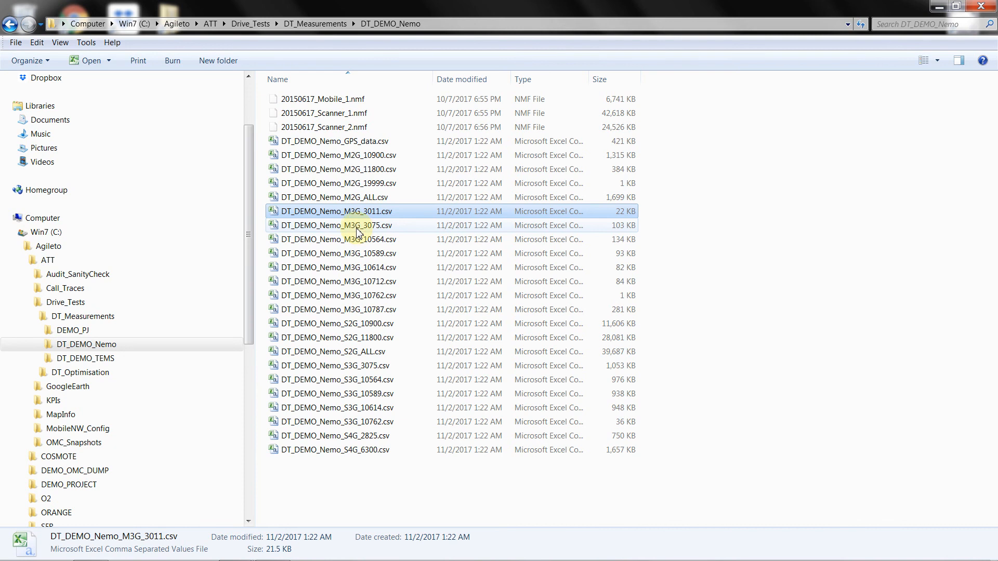
# - Open DT_DEMO_Nemo_S2G_10900.csv and fit the widths of columns D to F to their contents
pyautogui.click(375, 228)
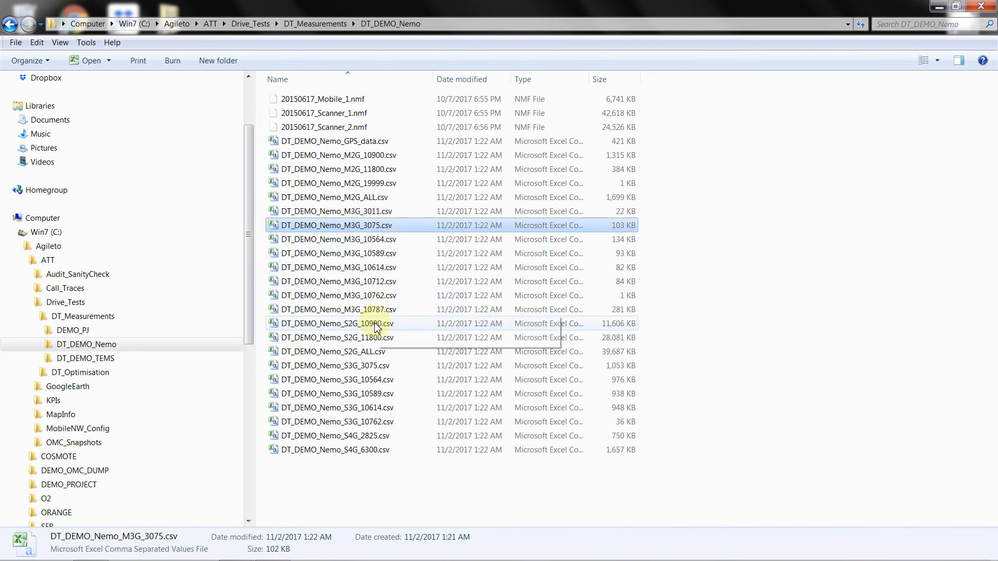
pyautogui.click(359, 326)
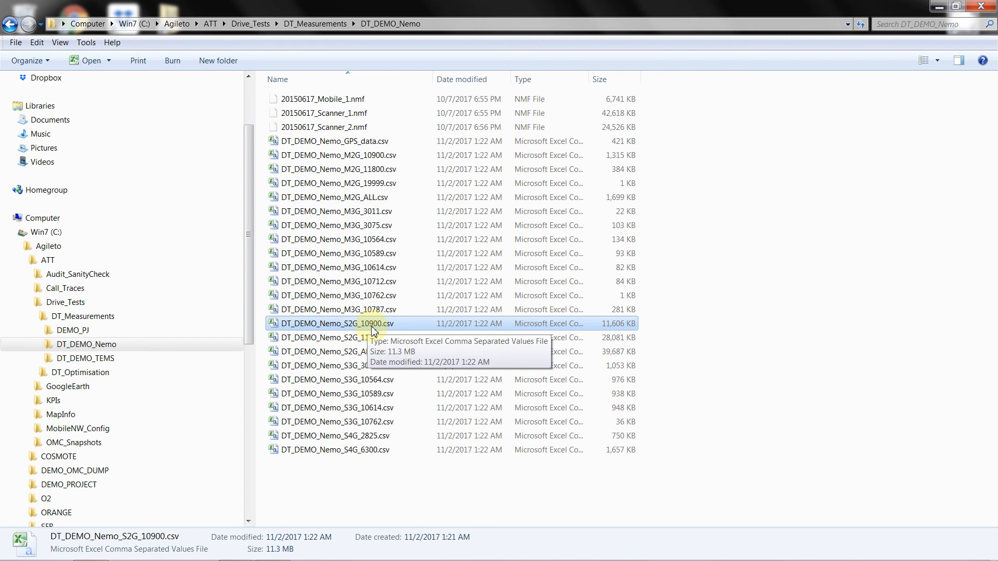
pyautogui.doubleClick(337, 327)
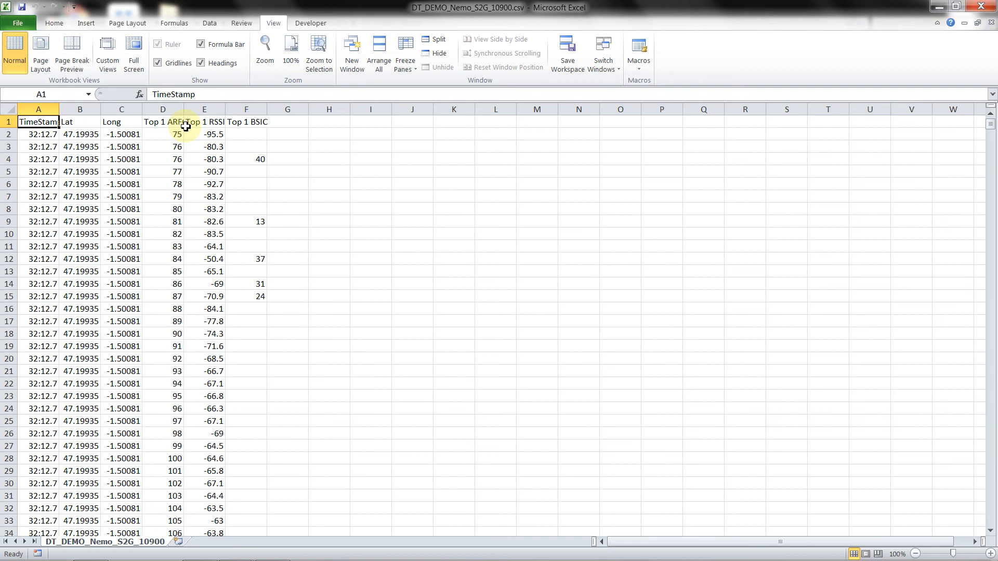
pyautogui.doubleClick(186, 111)
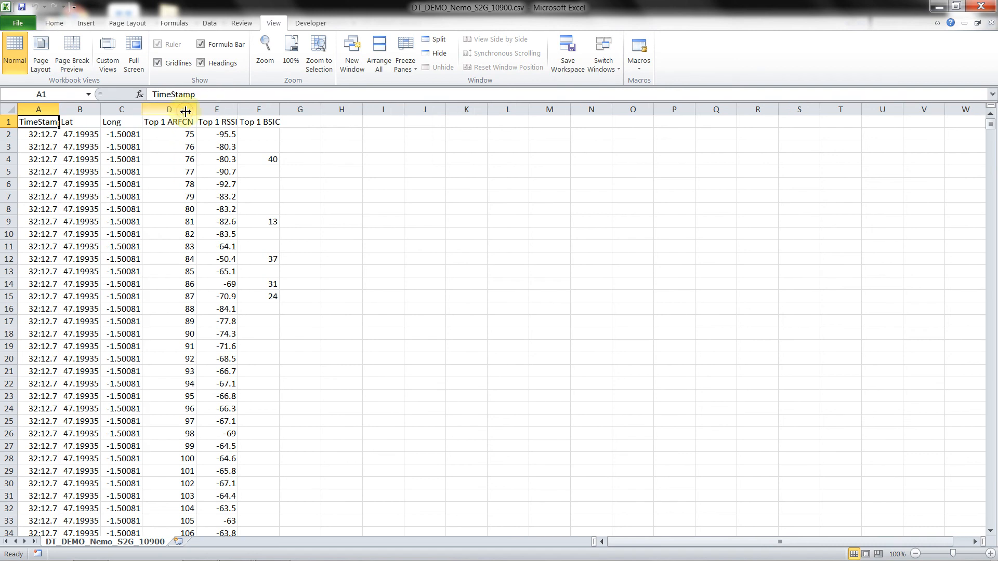
pyautogui.doubleClick(239, 110)
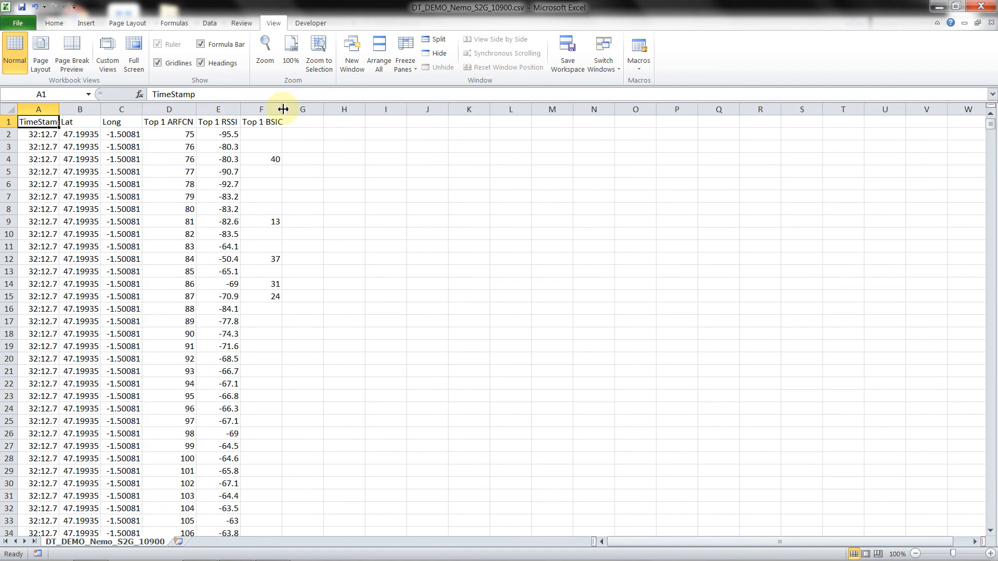
pyautogui.doubleClick(283, 109)
# - Examine the Top 1 ARFCN, Top 1 RSSI and Top 1 BSIC columns down to about row 73, and close the file without saving
pyautogui.click(262, 121)
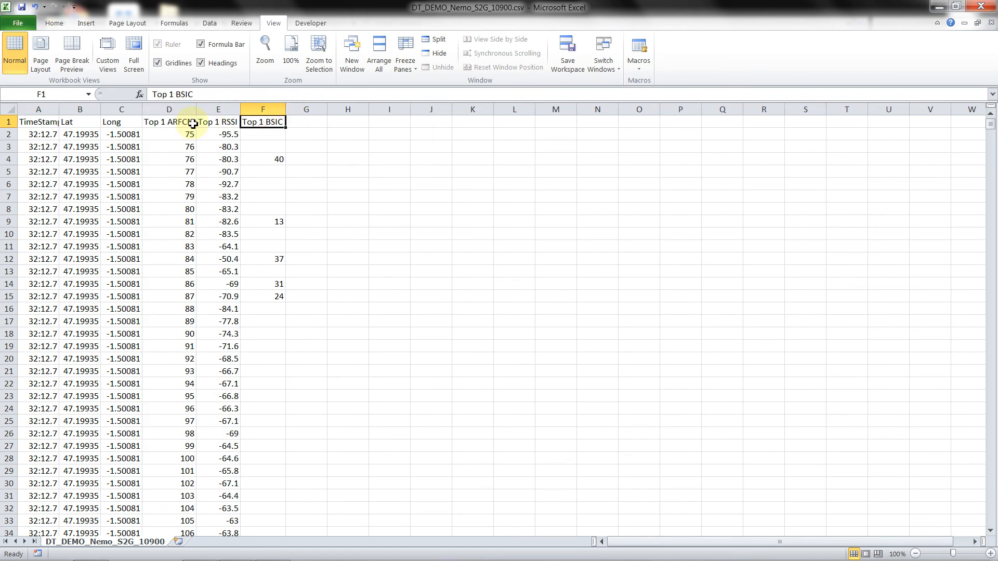
pyautogui.moveTo(174, 123); pyautogui.dragTo(254, 123)
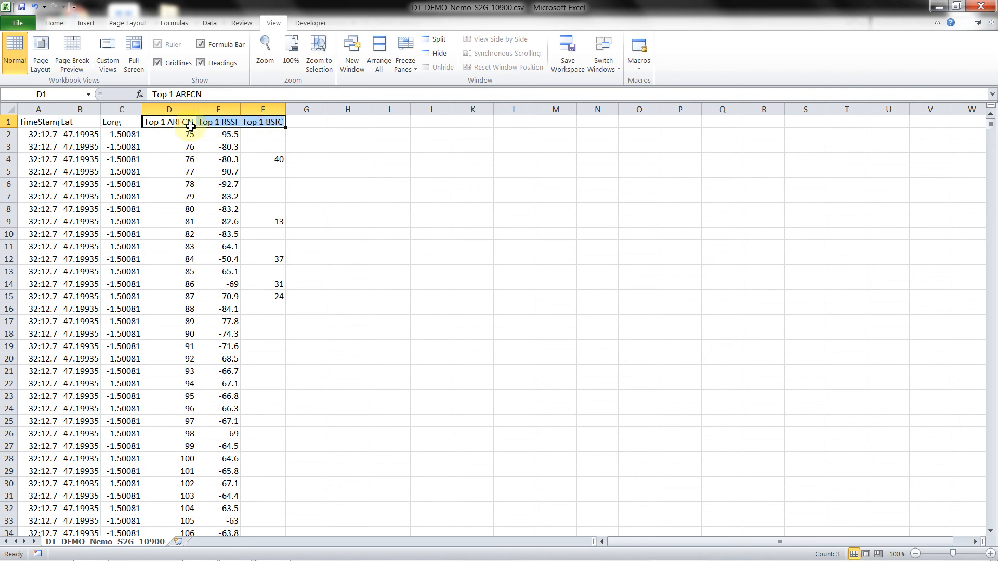
pyautogui.click(272, 139)
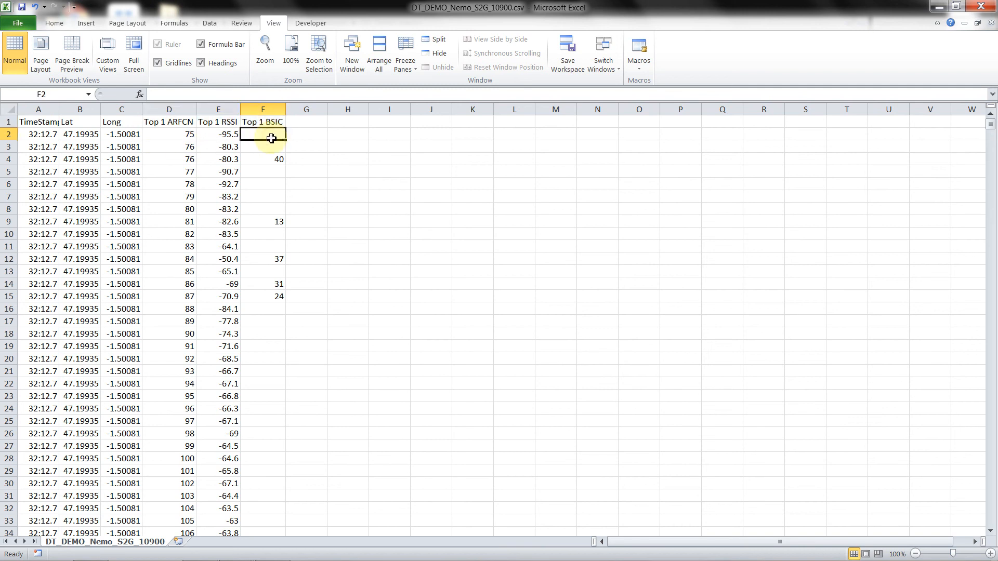
pyautogui.scroll(-9, 278, 190)
pyautogui.scroll(-10, 281, 193)
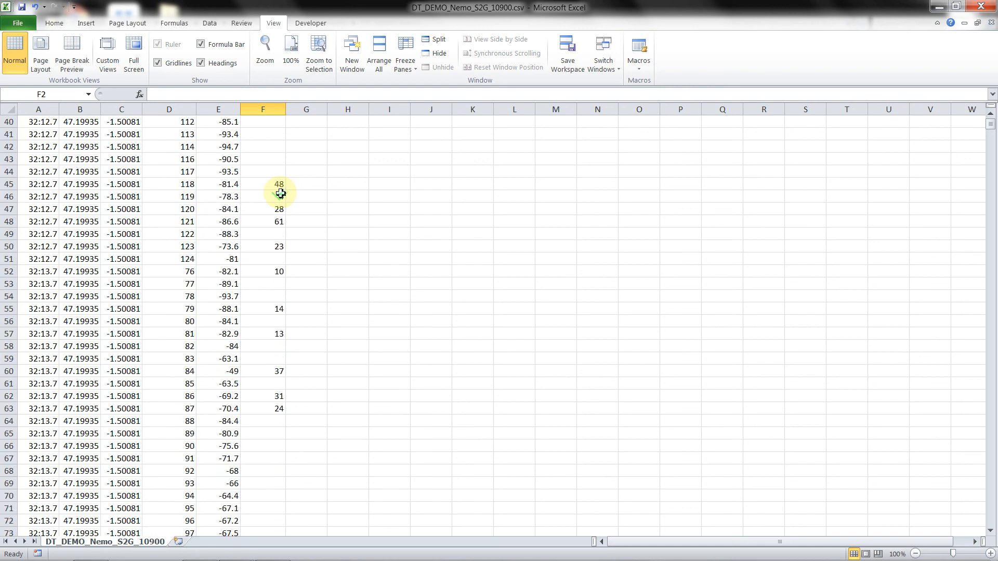
pyautogui.scroll(7, 280, 193)
pyautogui.scroll(12, 281, 194)
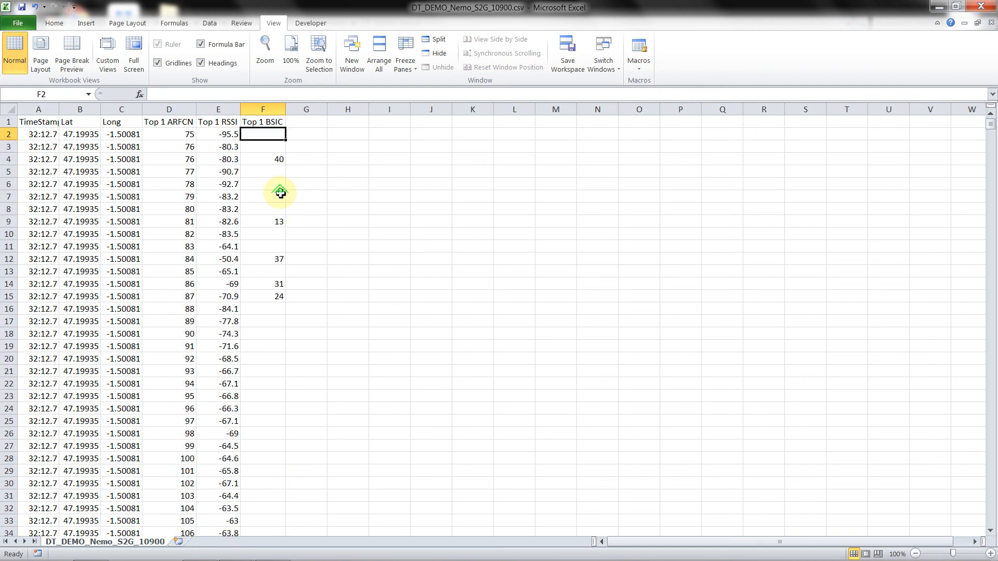
pyautogui.click(207, 138)
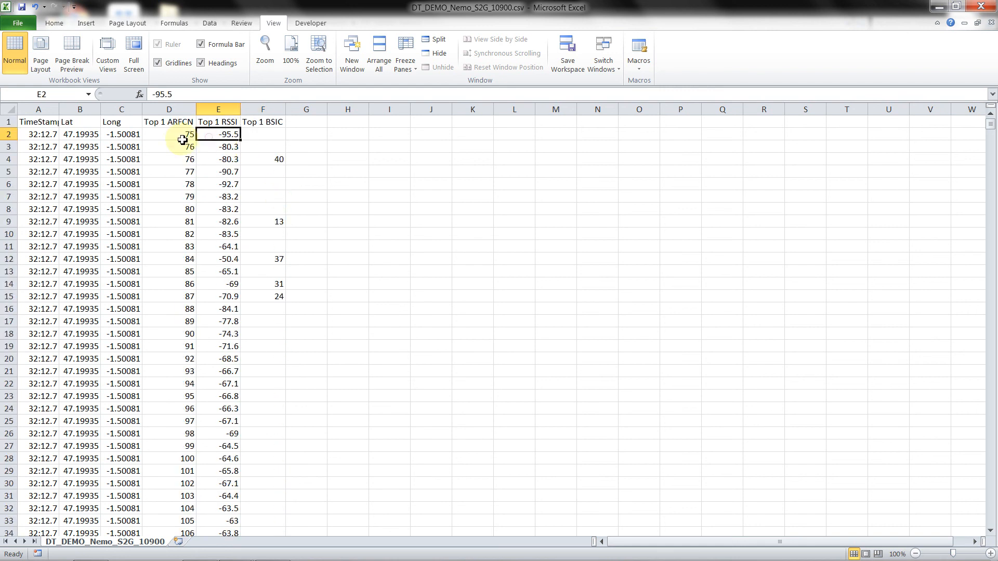
pyautogui.click(182, 137)
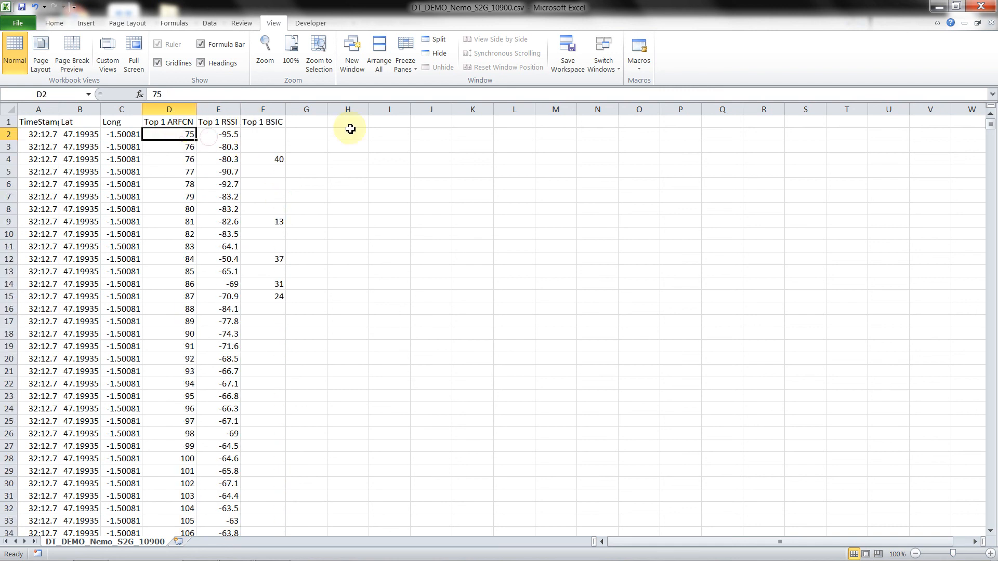
pyautogui.click(982, 6)
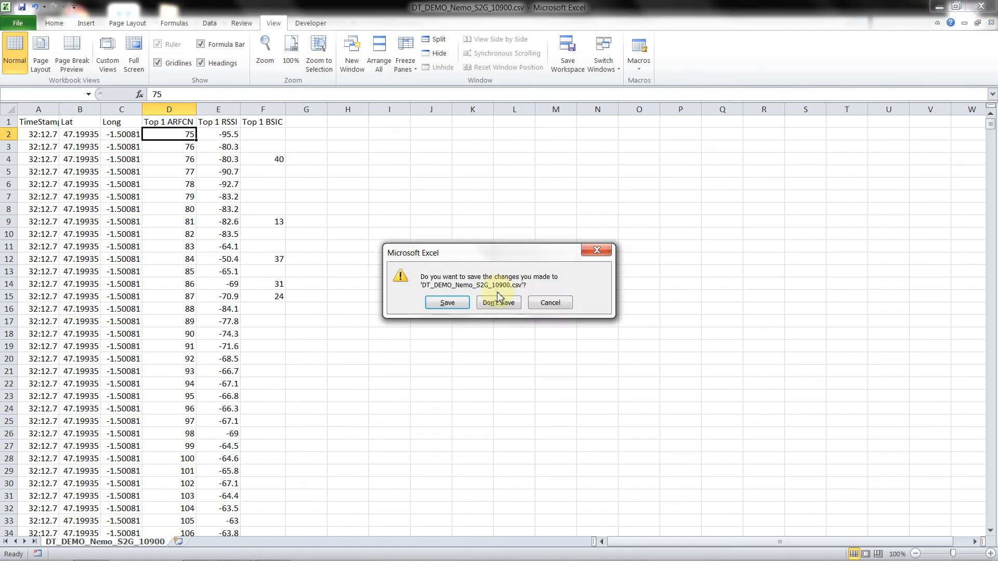
pyautogui.click(499, 303)
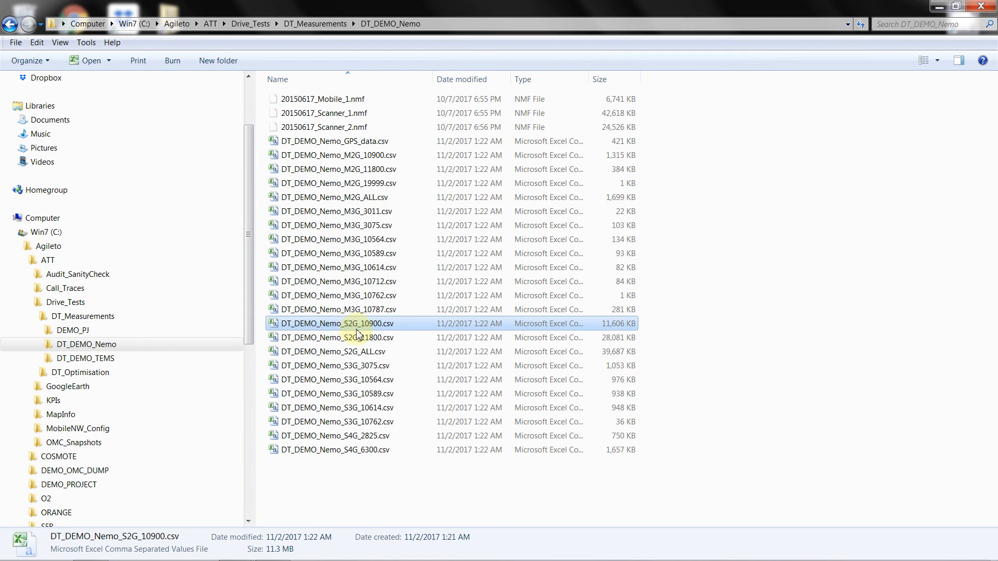
# - Open DT_DEMO_Nemo_S3G_3075.csv and fit the widths of columns E and F to their contents
pyautogui.click(359, 367)
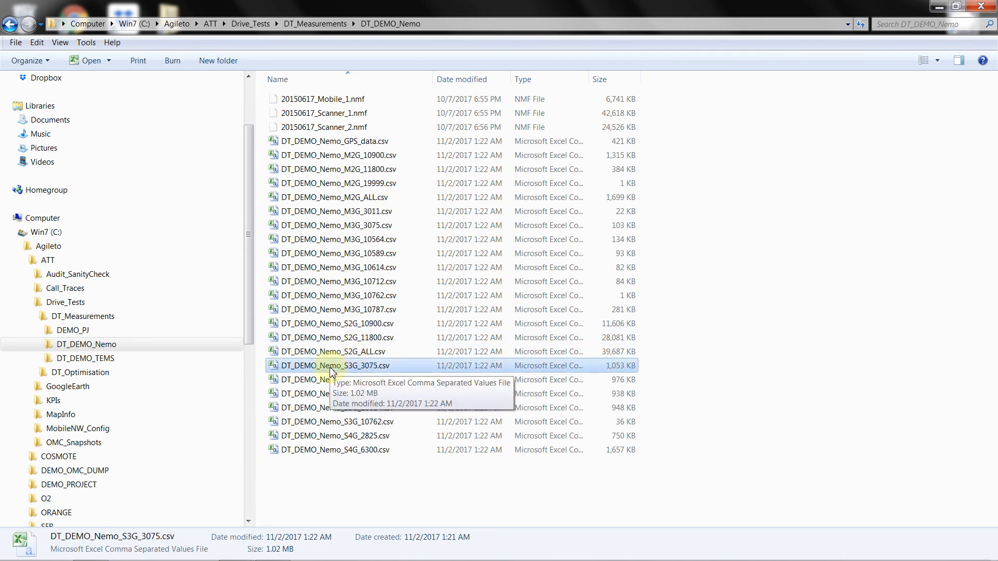
pyautogui.doubleClick(370, 366)
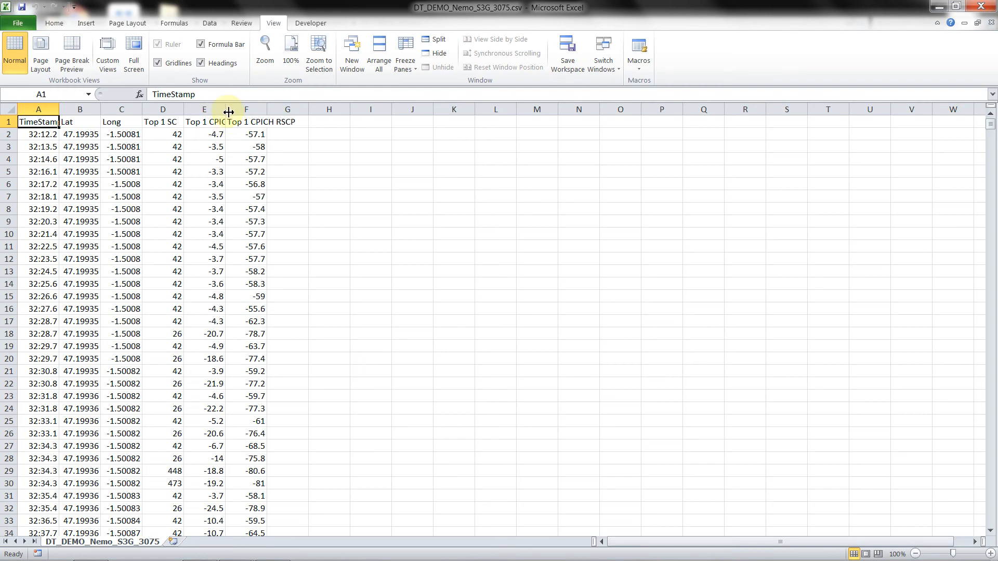
pyautogui.doubleClick(226, 112)
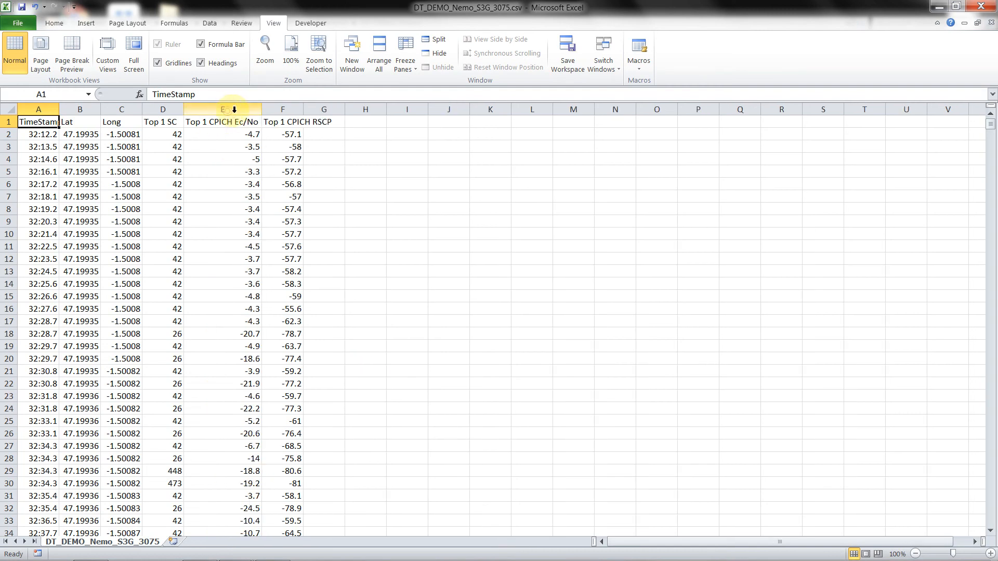
pyautogui.doubleClick(307, 108)
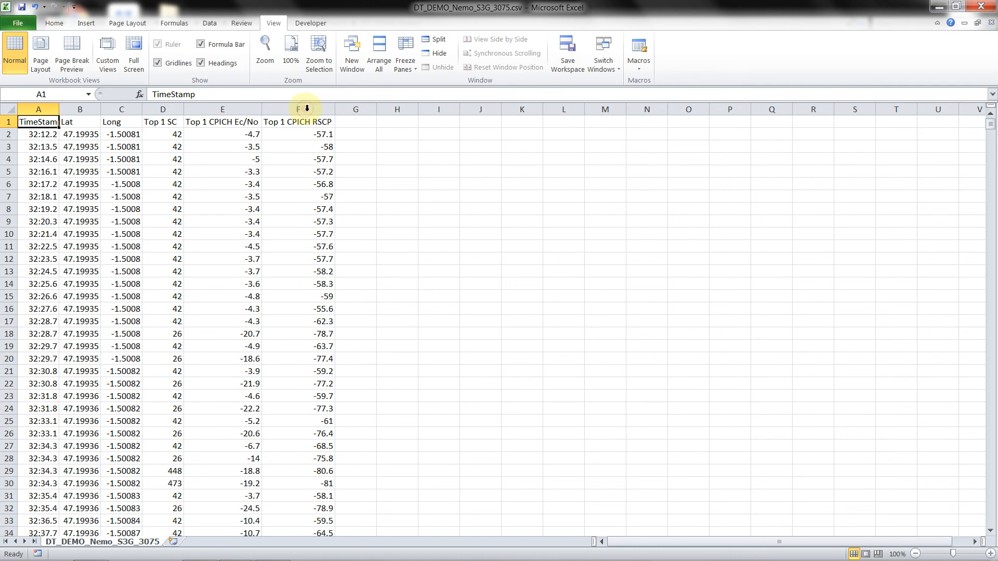
# - Review the TimeStamp, Lat, Long, Top 1 SC, Top 1 CPICH Ec/No and Top 1 CPICH RSCP headers, and close the file without saving
pyautogui.click(163, 124)
pyautogui.click(128, 124)
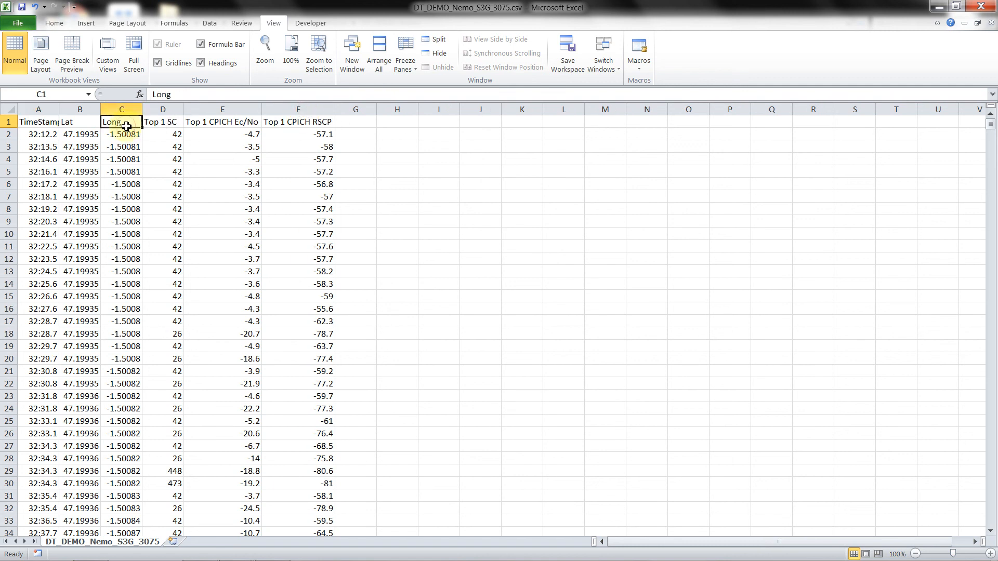
pyautogui.click(48, 125)
pyautogui.click(78, 123)
pyautogui.click(121, 122)
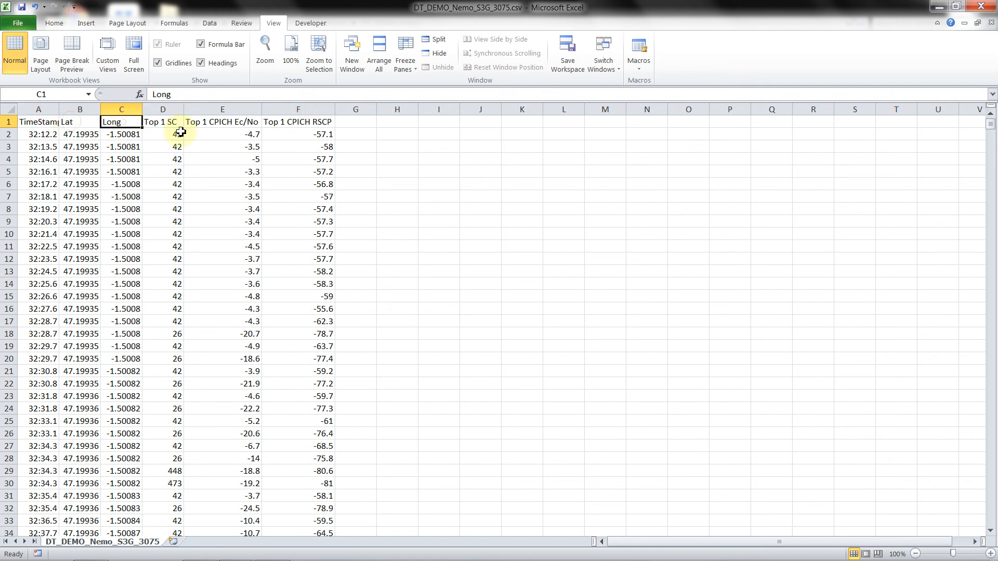
pyautogui.click(166, 121)
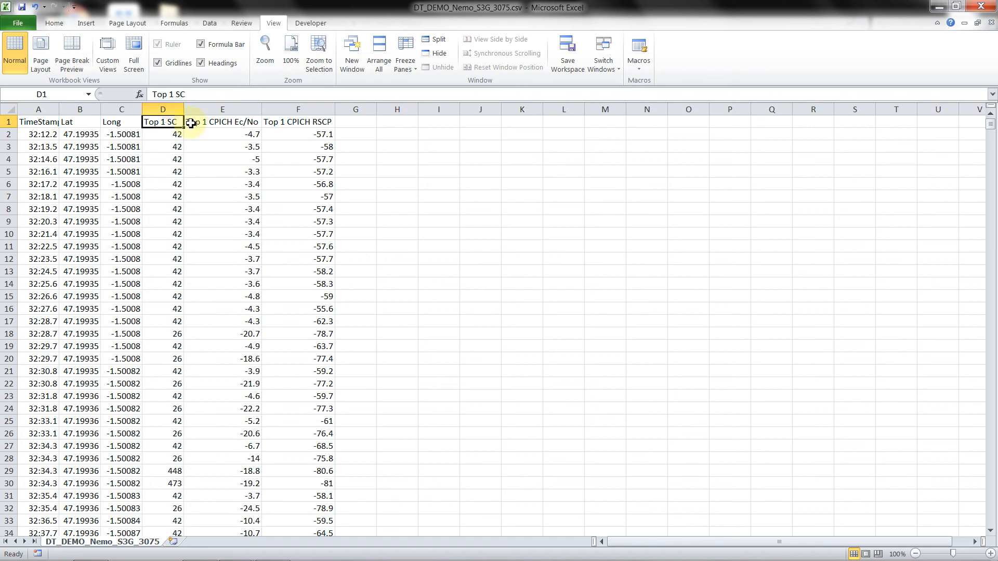
pyautogui.click(225, 123)
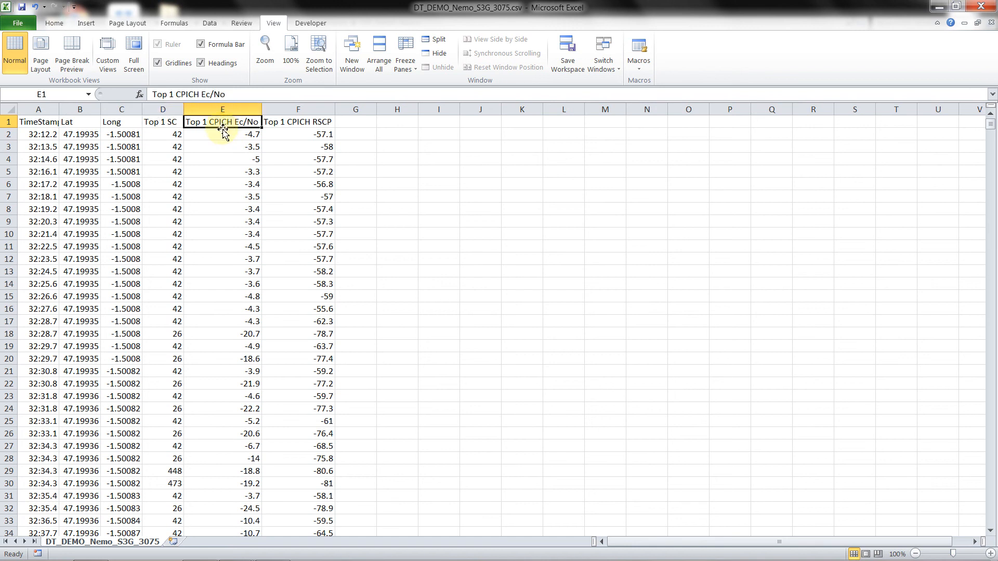
pyautogui.click(272, 122)
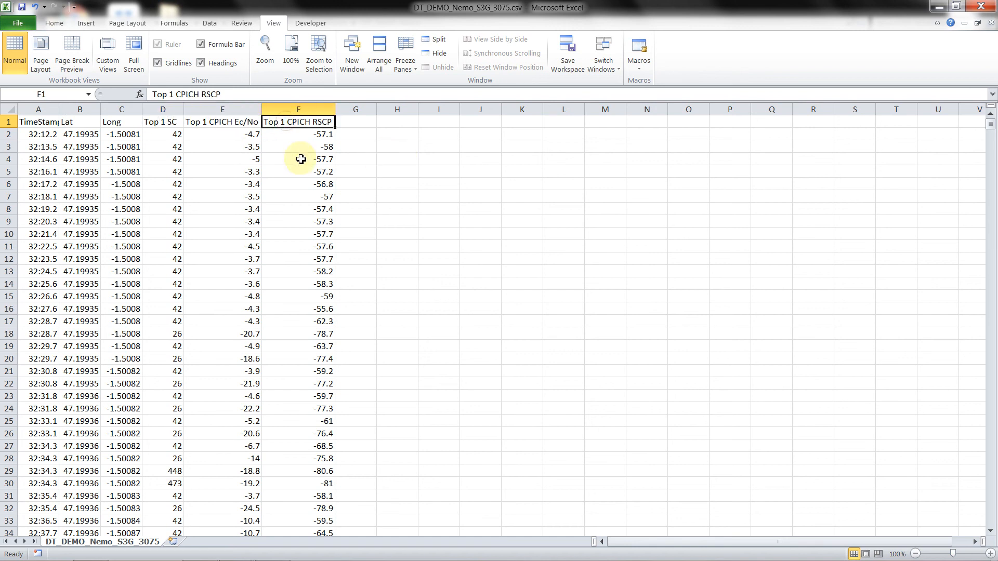
pyautogui.click(316, 394)
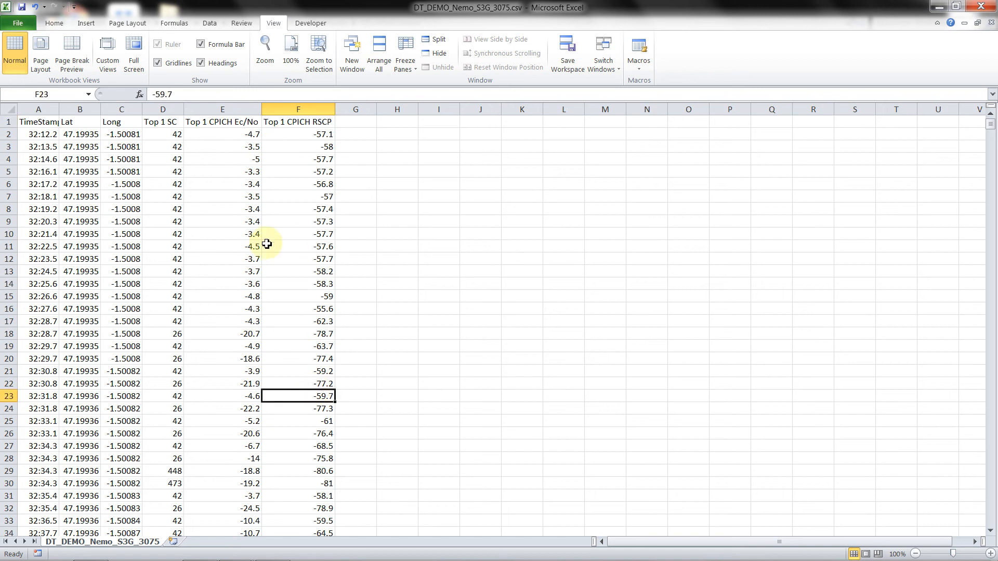
pyautogui.click(980, 7)
pyautogui.click(501, 304)
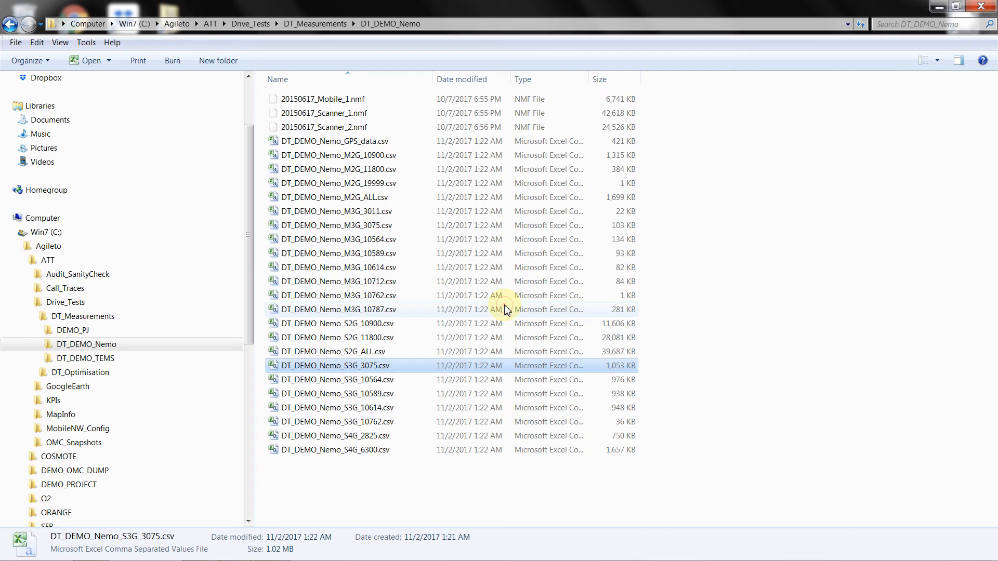
# - Open DT_DEMO_Nemo_S4G_2825.csv and fit the widths of columns D to F to their contents
pyautogui.click(343, 442)
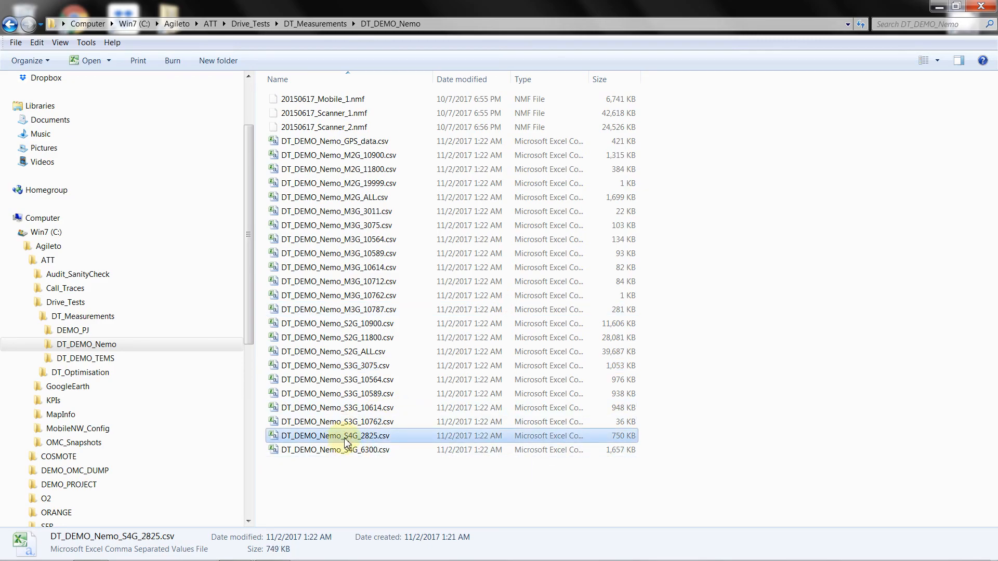
pyautogui.doubleClick(346, 440)
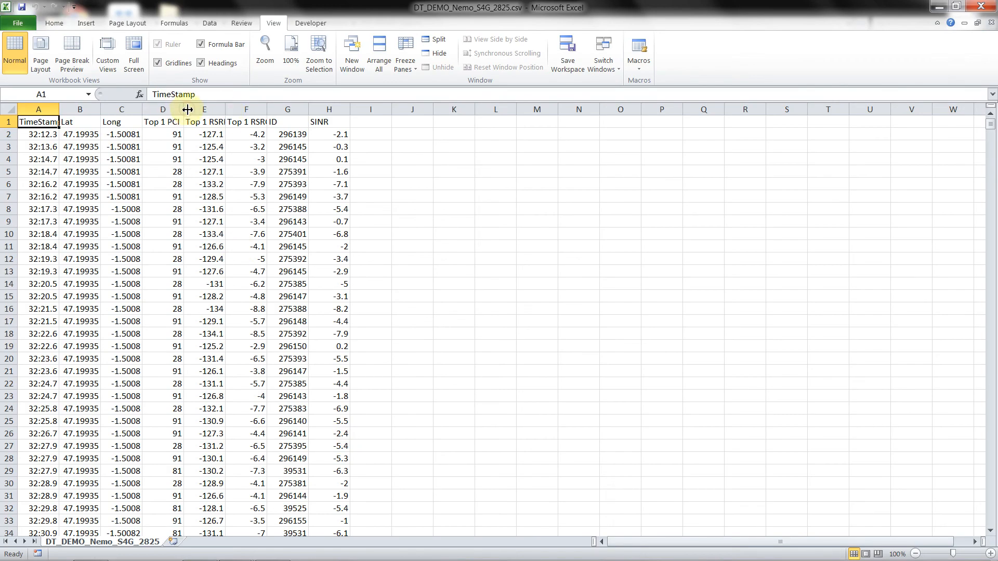
pyautogui.doubleClick(225, 109)
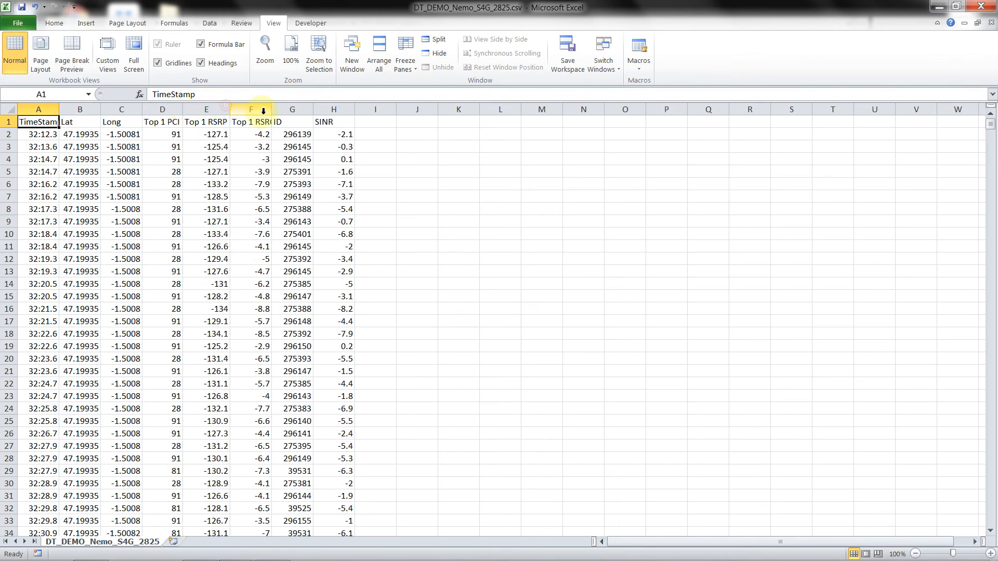
pyautogui.doubleClick(272, 110)
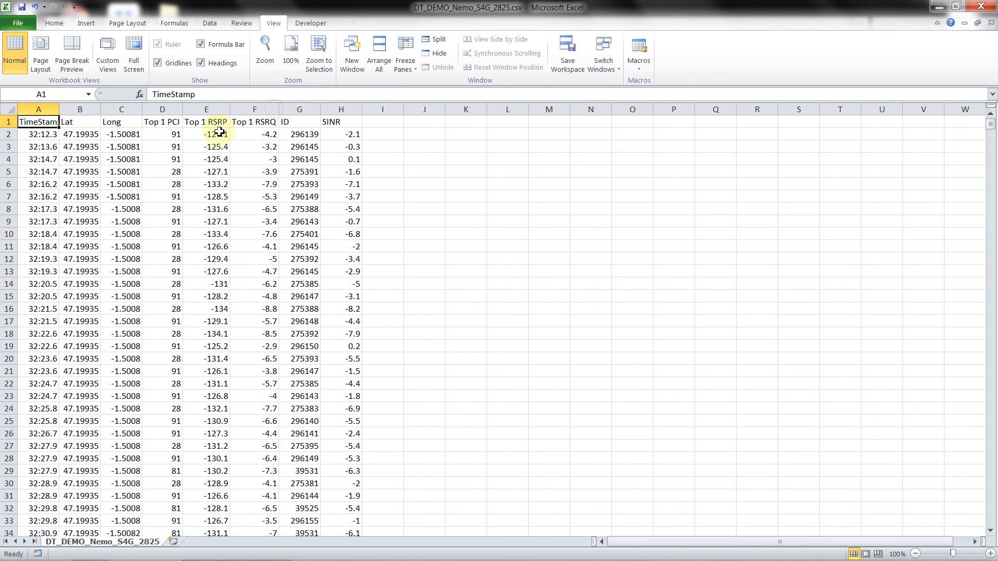
# - Compare the Top 1 PCI, Top 1 RSRP and Top 1 RSRQ headers with the 4G Top_X different lines format in Agileto Help
pyautogui.moveTo(162, 122); pyautogui.dragTo(264, 123)
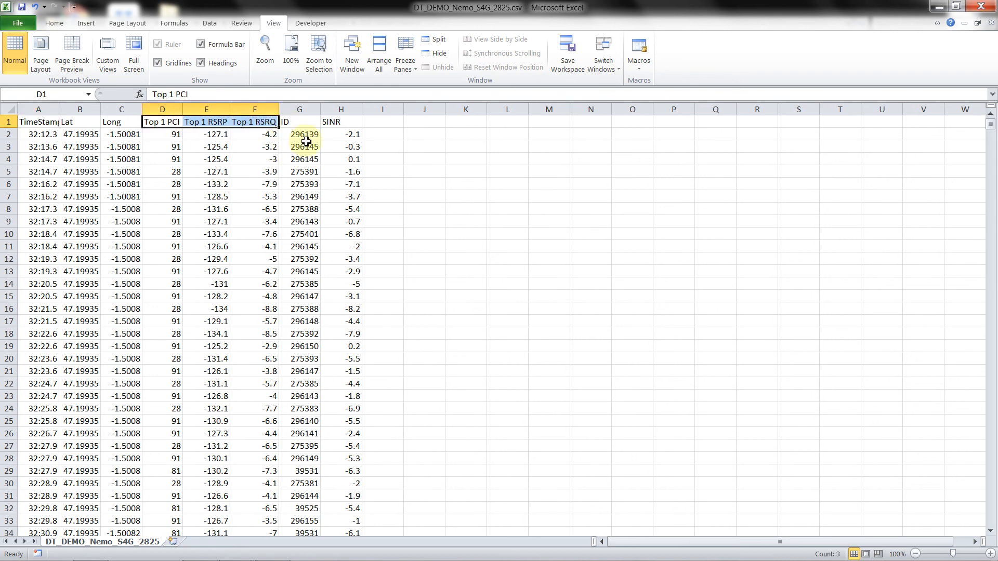
pyautogui.moveTo(538, 554)
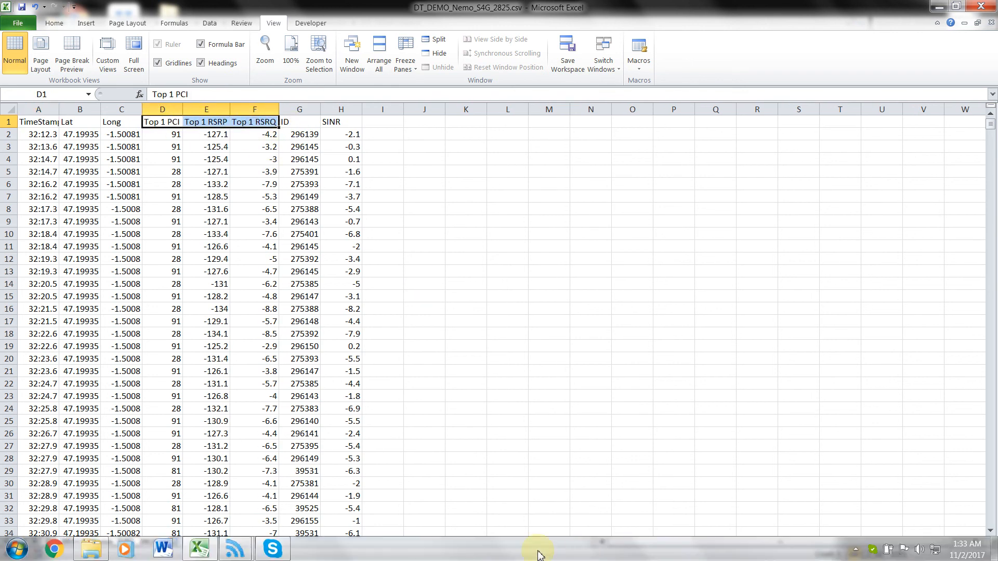
pyautogui.moveTo(207, 554)
pyautogui.click(197, 507)
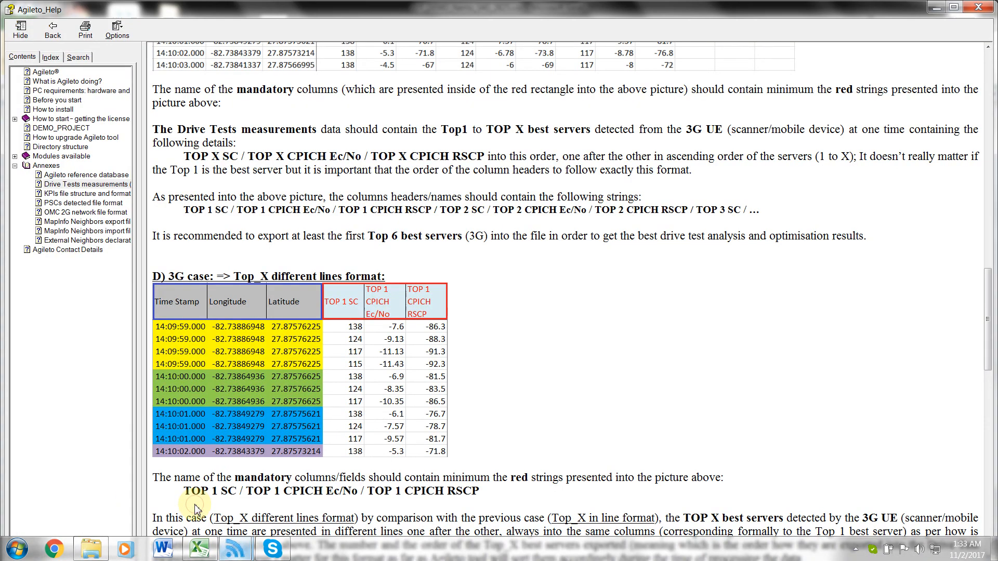
pyautogui.scroll(-20, 460, 395)
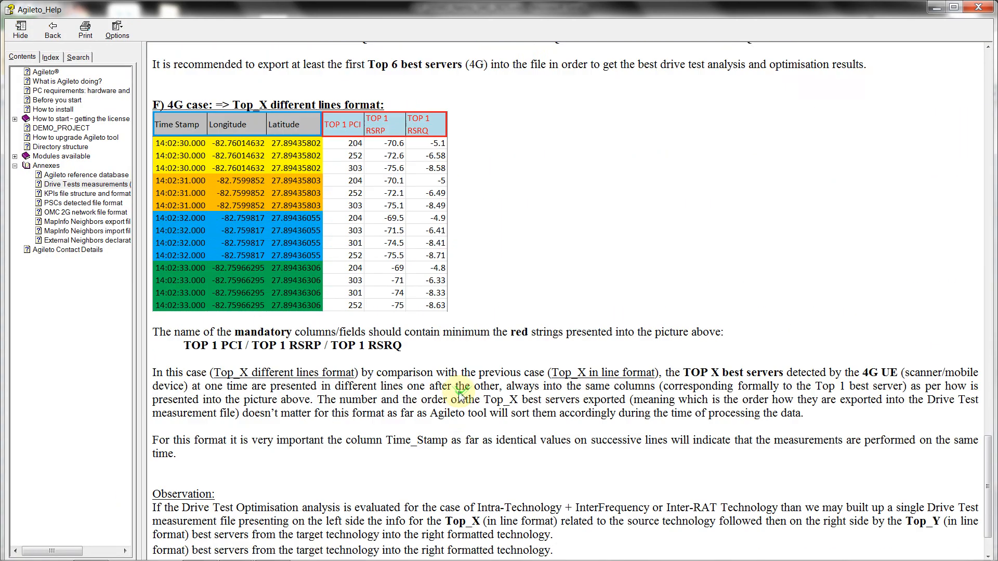
pyautogui.scroll(-2, 460, 395)
pyautogui.scroll(4, 460, 395)
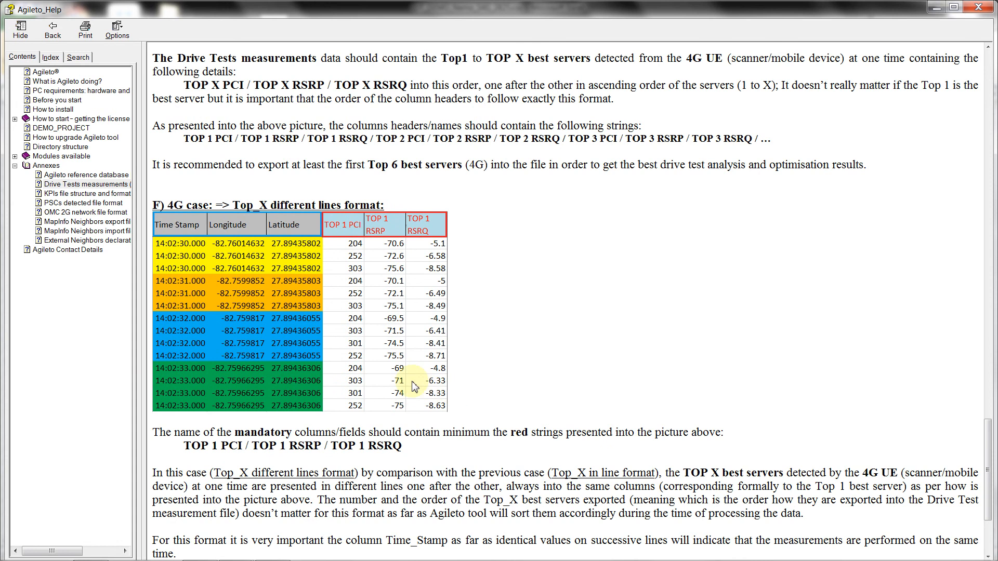
pyautogui.scroll(-3, 414, 386)
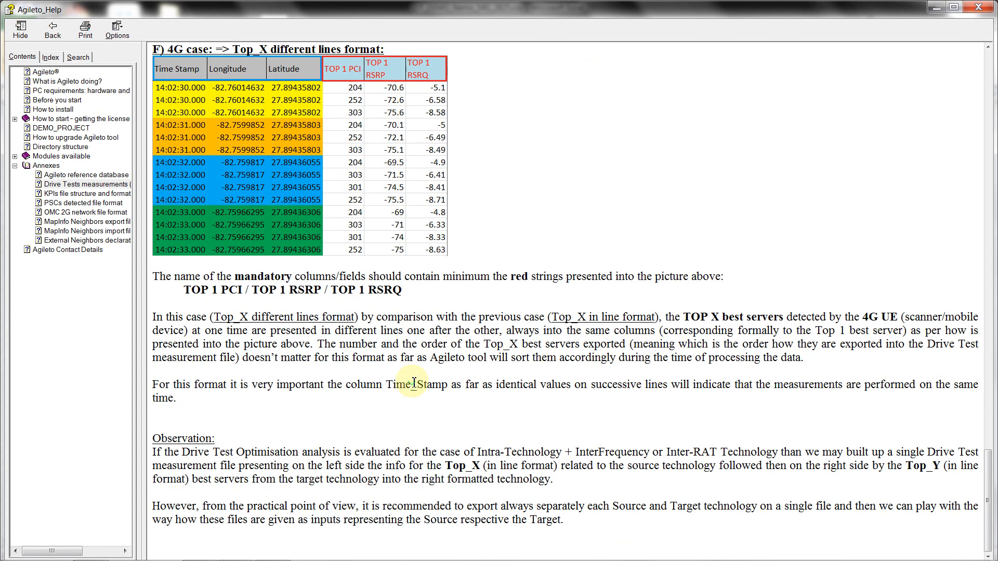
pyautogui.scroll(9, 415, 384)
pyautogui.scroll(-4, 414, 383)
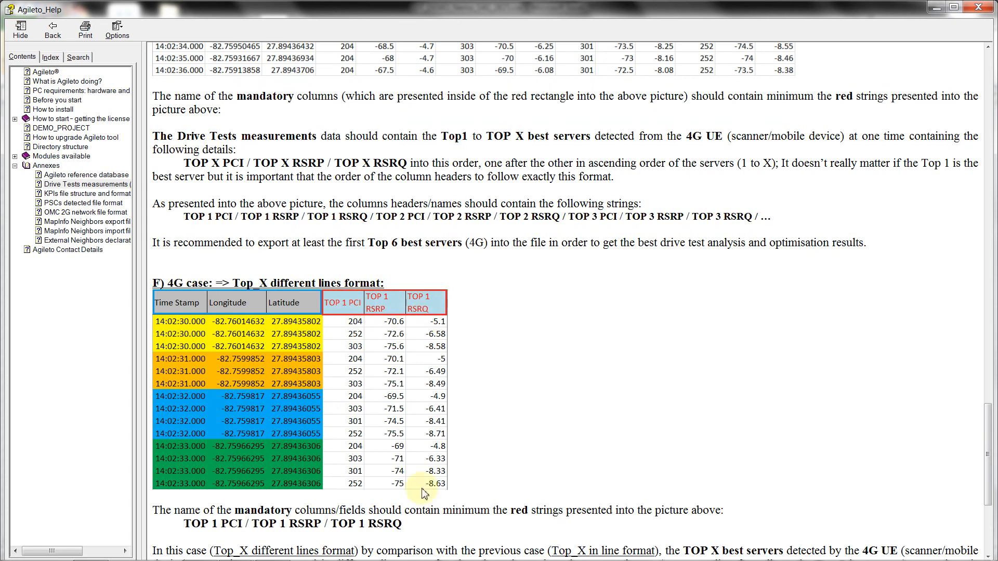
# - Switch back to DT_DEMO_Nemo_S4G_2825.csv in Excel, recheck the Top 1 PCI, RSRP and RSRQ headers, and close the file without saving
pyautogui.moveTo(272, 552)
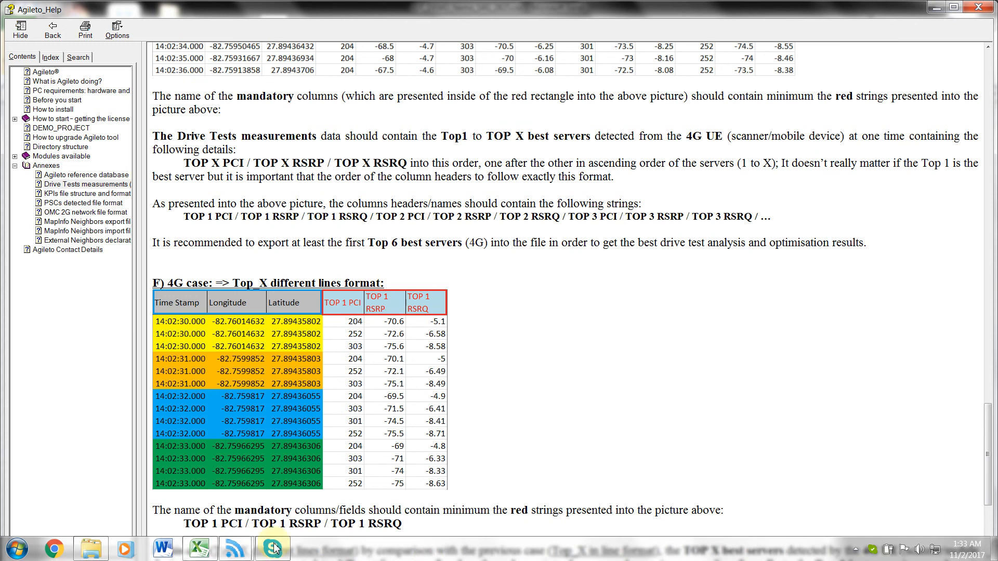
pyautogui.click(198, 549)
pyautogui.moveTo(174, 124); pyautogui.dragTo(262, 123)
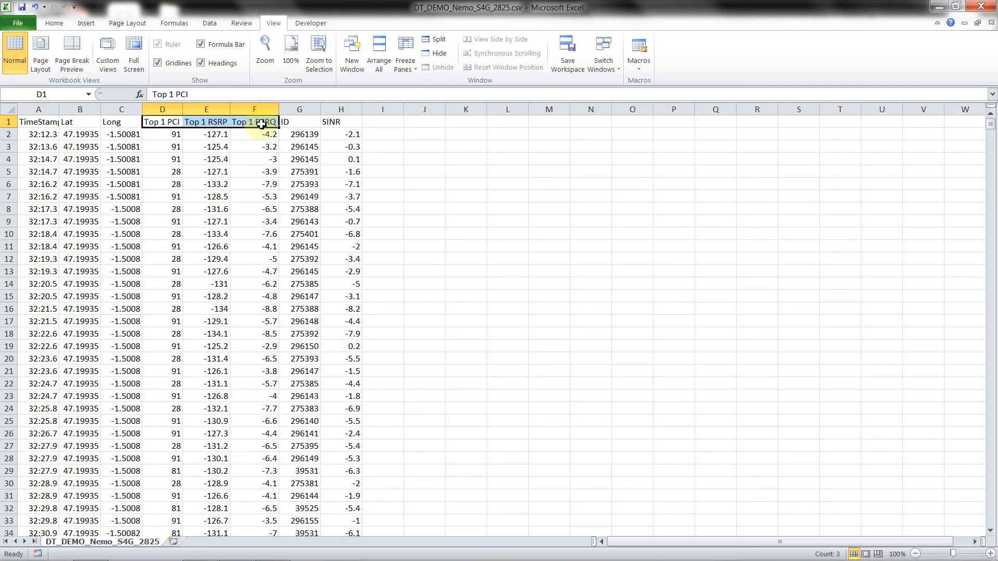
pyautogui.click(410, 212)
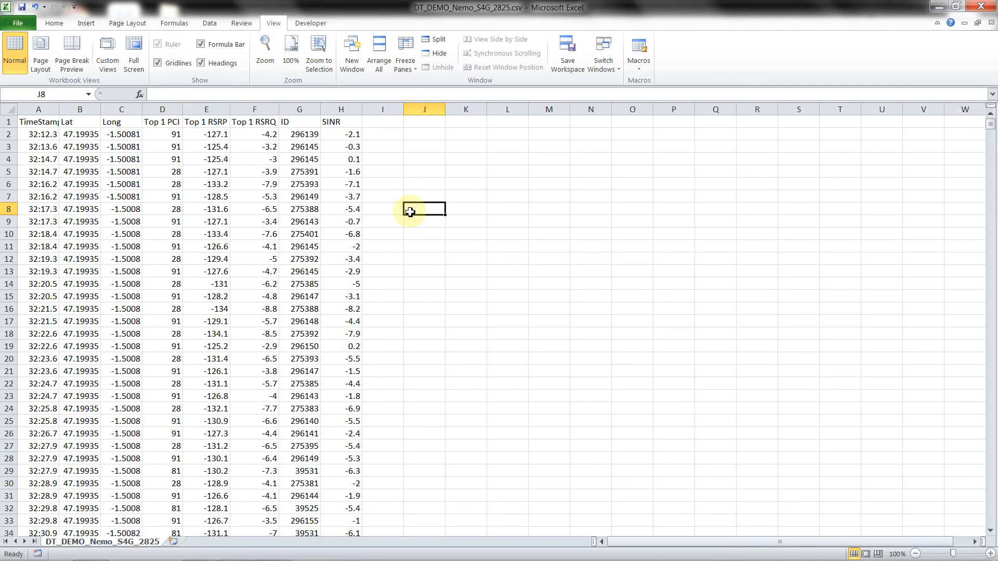
pyautogui.click(981, 9)
pyautogui.click(498, 311)
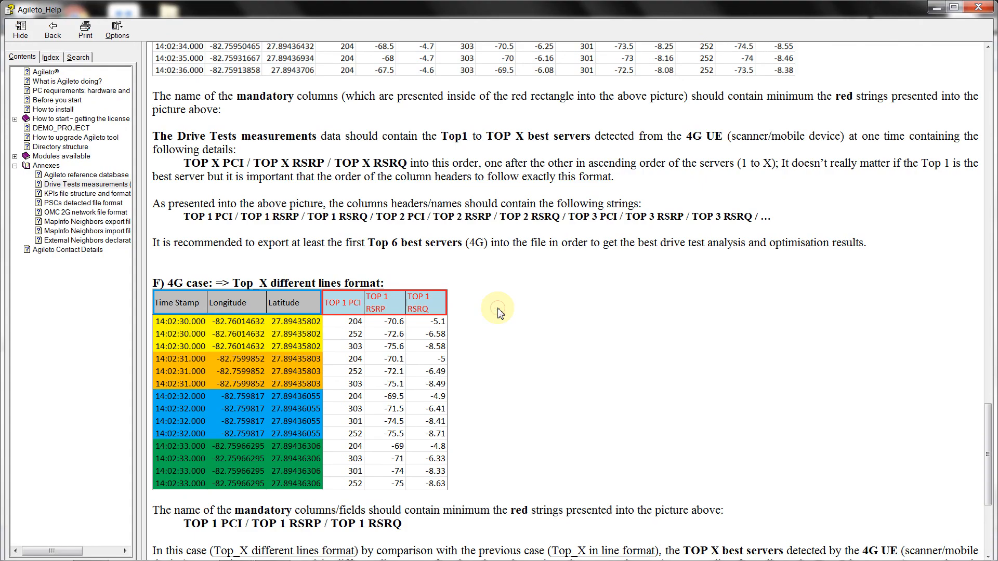
# - Minimise Agileto Help and review the mobile and scanner CSV files in the DT_DEMO_Nemo folder, including M2G_11800 and M3G_3011
pyautogui.click(937, 8)
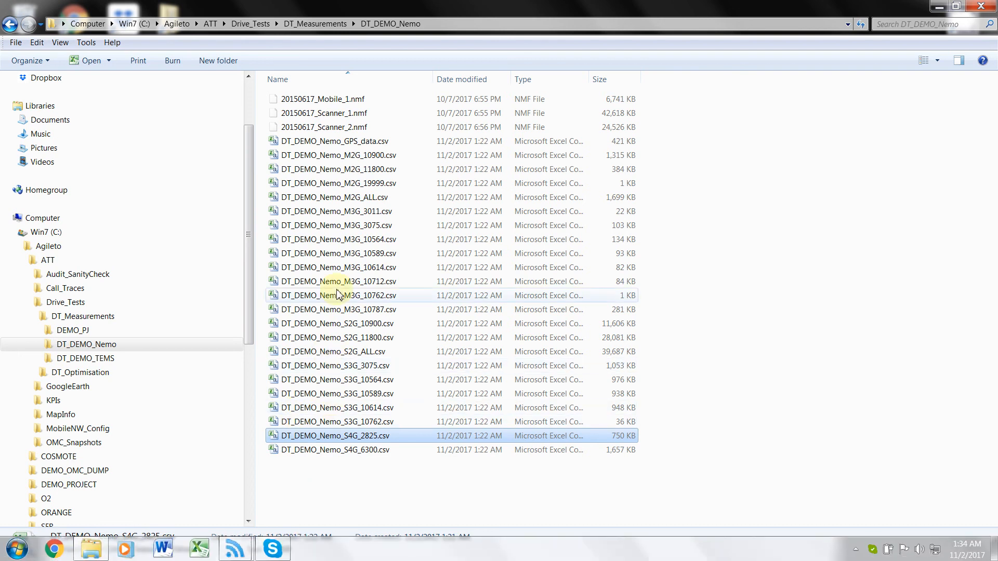
pyautogui.click(333, 172)
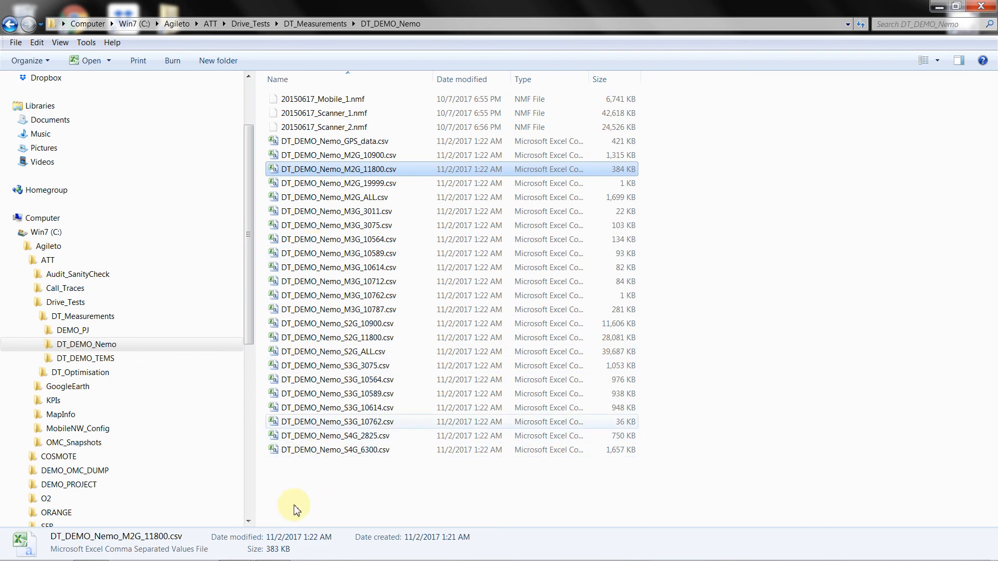
pyautogui.click(336, 213)
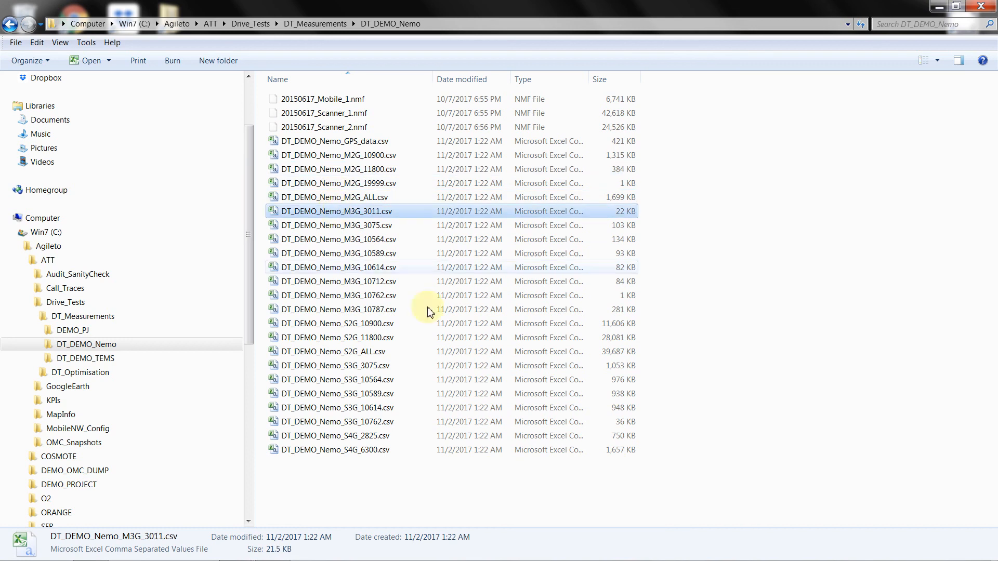
# - Switch to Agileto and open module 4.1, Network Optimisation based on Drive Tests
pyautogui.moveTo(232, 556)
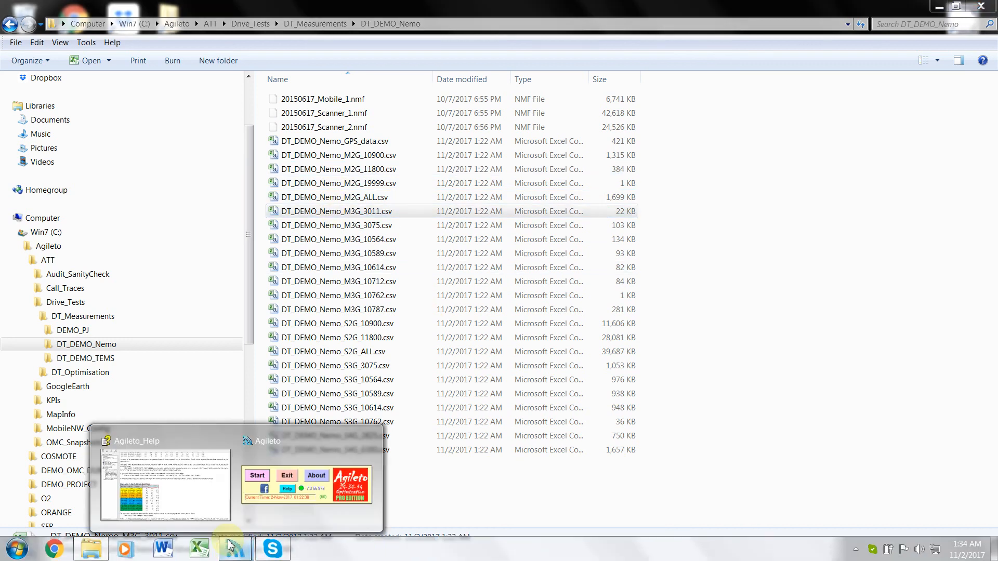
pyautogui.click(240, 420)
pyautogui.click(265, 202)
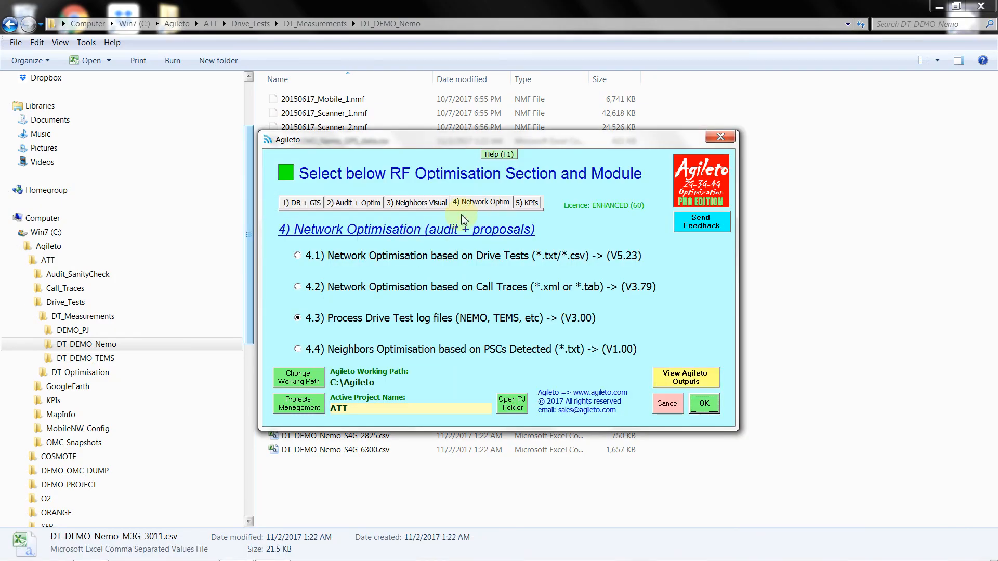
pyautogui.click(336, 259)
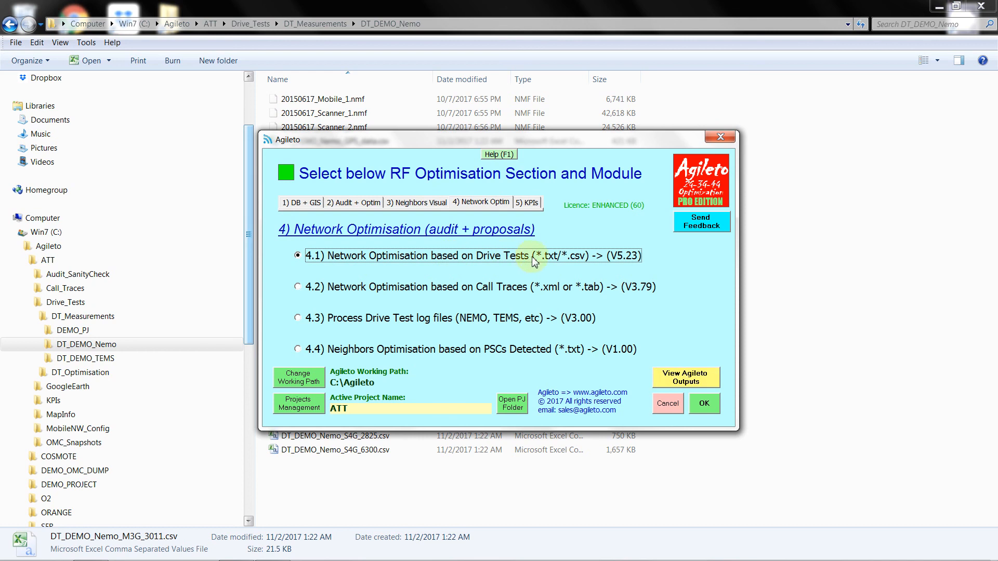
pyautogui.click(704, 403)
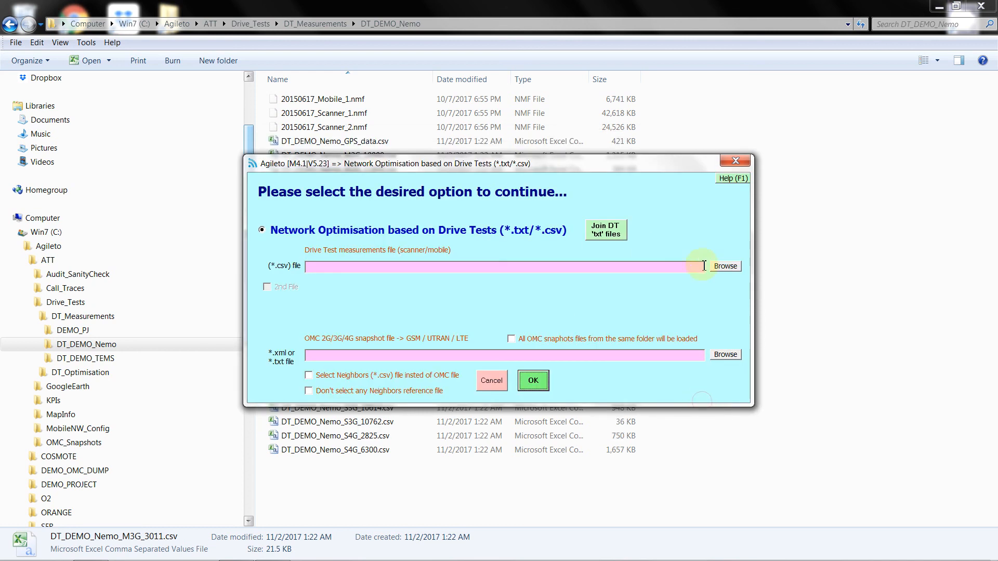
# - Load DT_DEMO_Nemo_M3G_3075.csv as the drive test measurements file and continue without any neighbors reference file
pyautogui.click(726, 266)
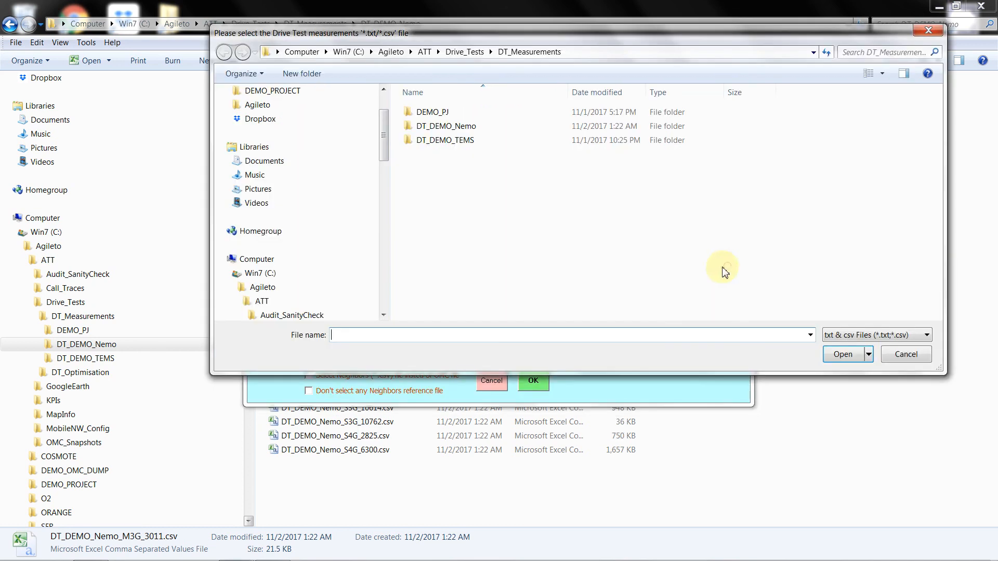
pyautogui.doubleClick(432, 131)
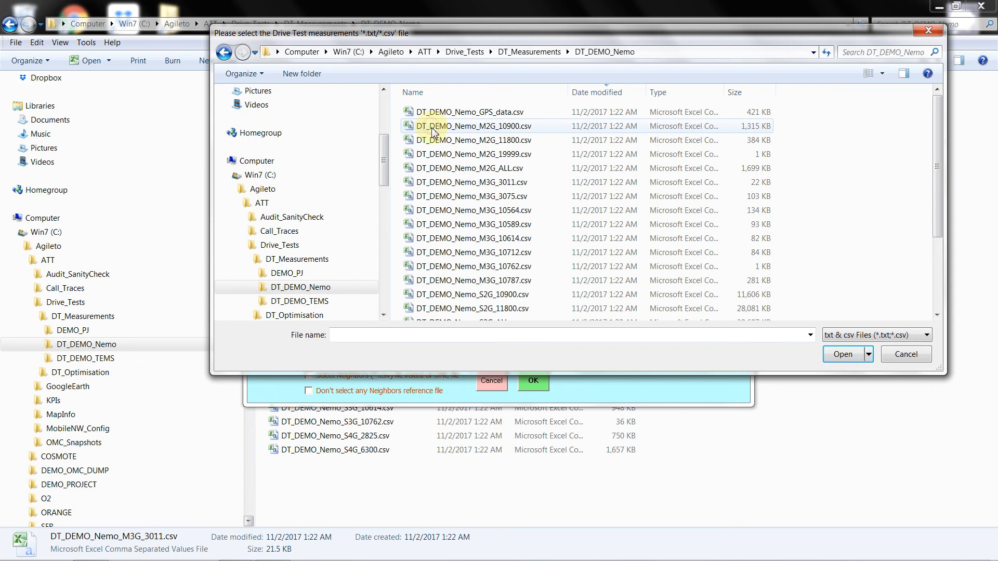
pyautogui.doubleClick(442, 200)
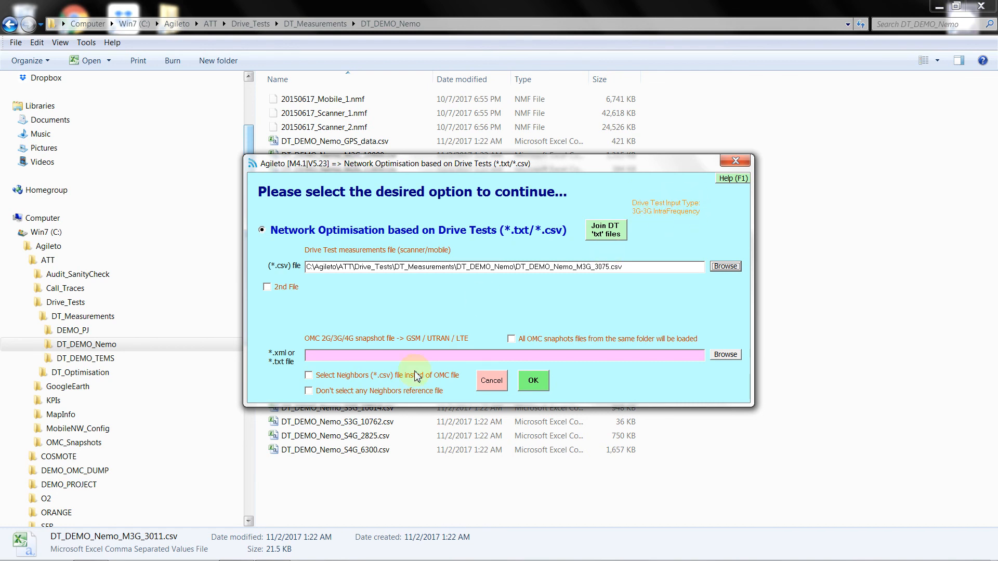
pyautogui.click(309, 391)
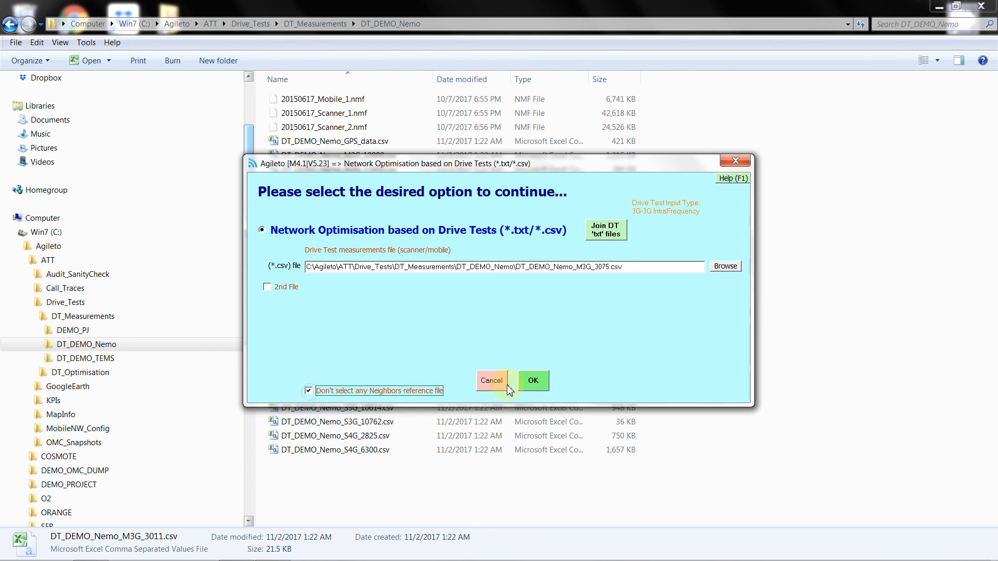
pyautogui.click(534, 381)
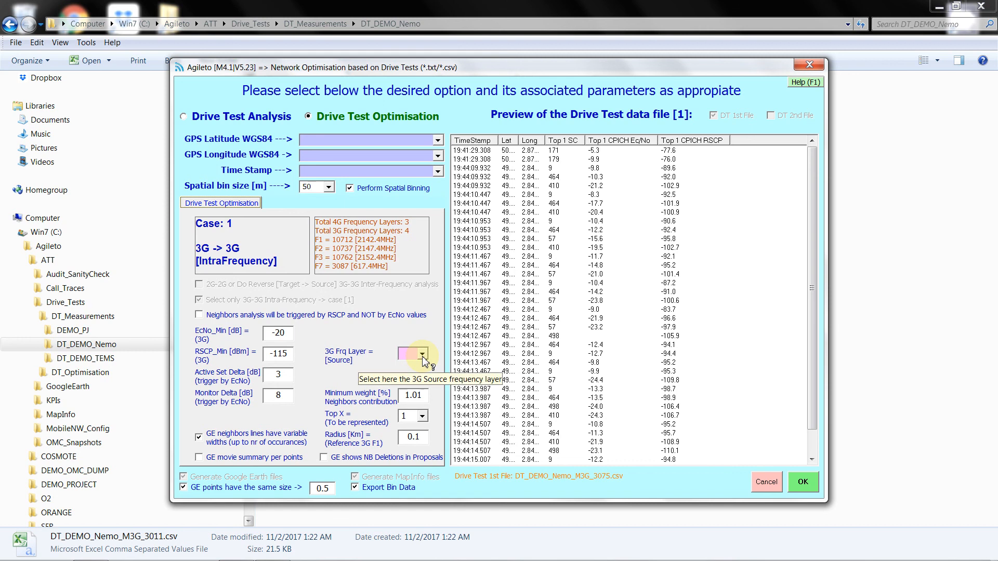
# - Try 2 as the 3G source frequency layer, and set it to 1 instead
pyautogui.click(422, 355)
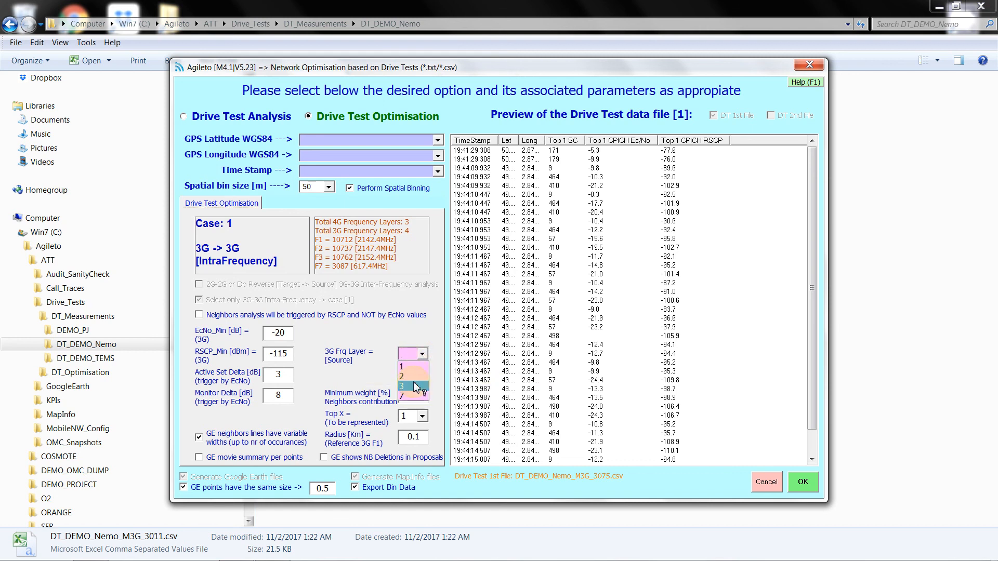
pyautogui.click(411, 376)
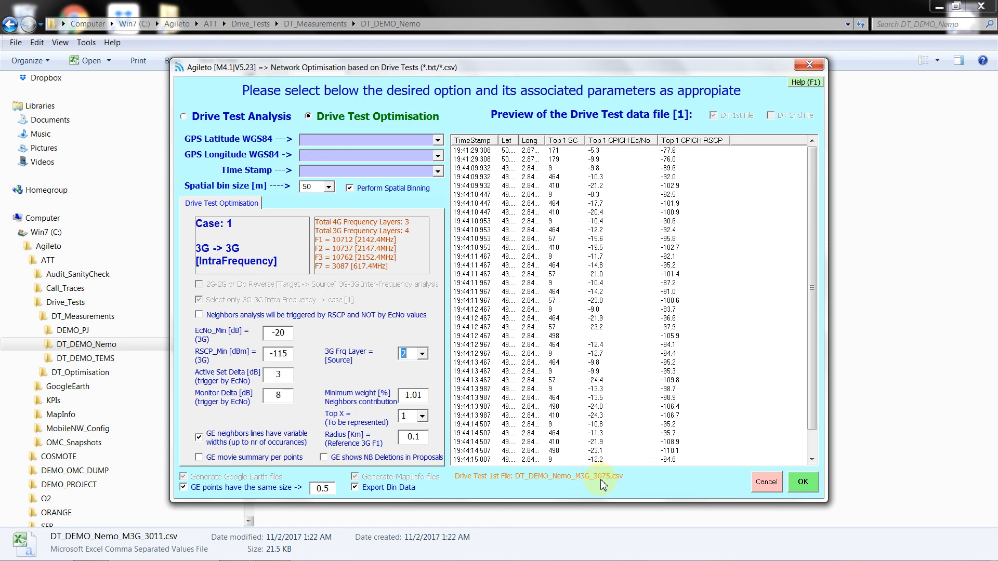
pyautogui.click(422, 354)
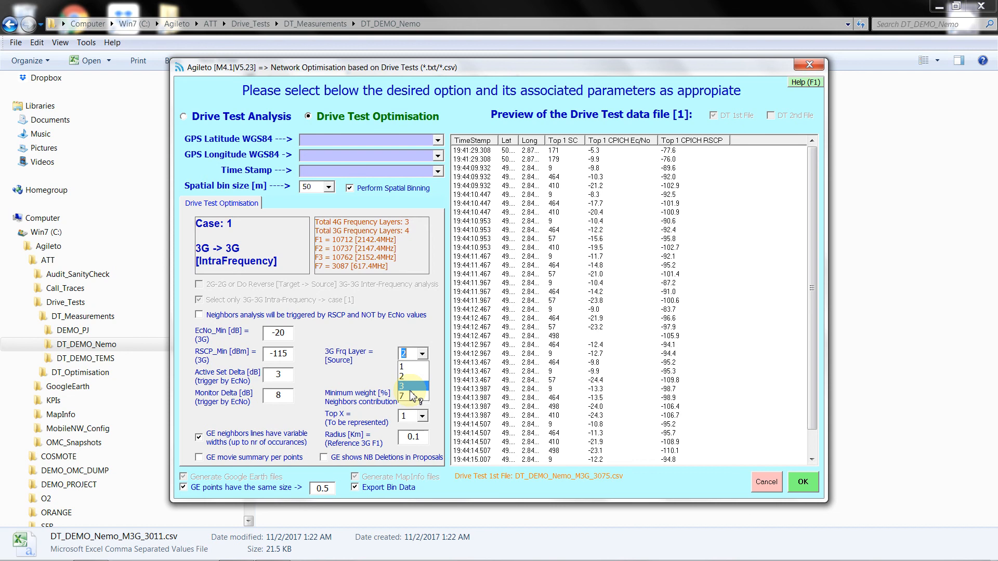
pyautogui.click(419, 368)
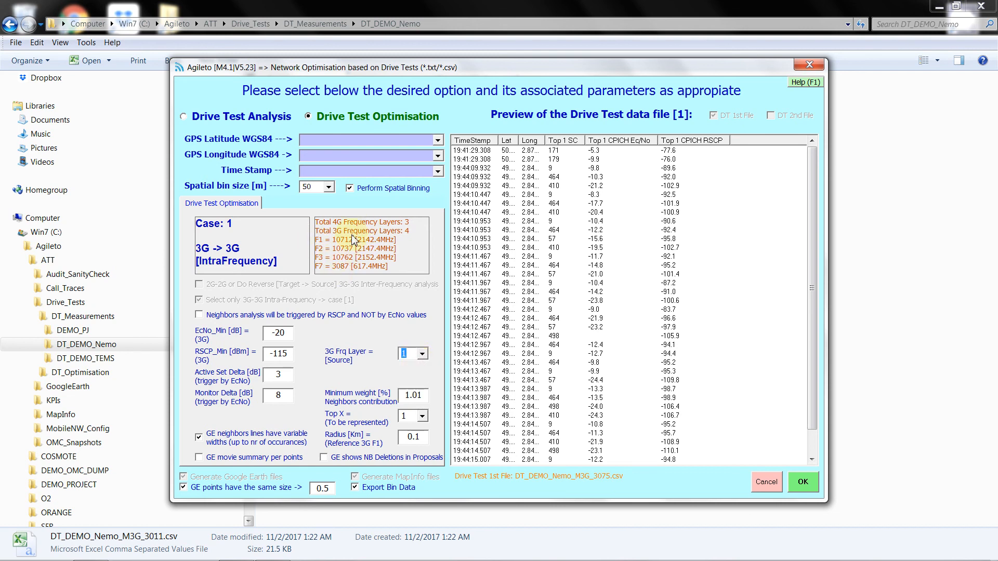
# - Assign Lat as the GPS latitude, Long as the GPS longitude and TimeStamp as the time stamp column
pyautogui.click(437, 140)
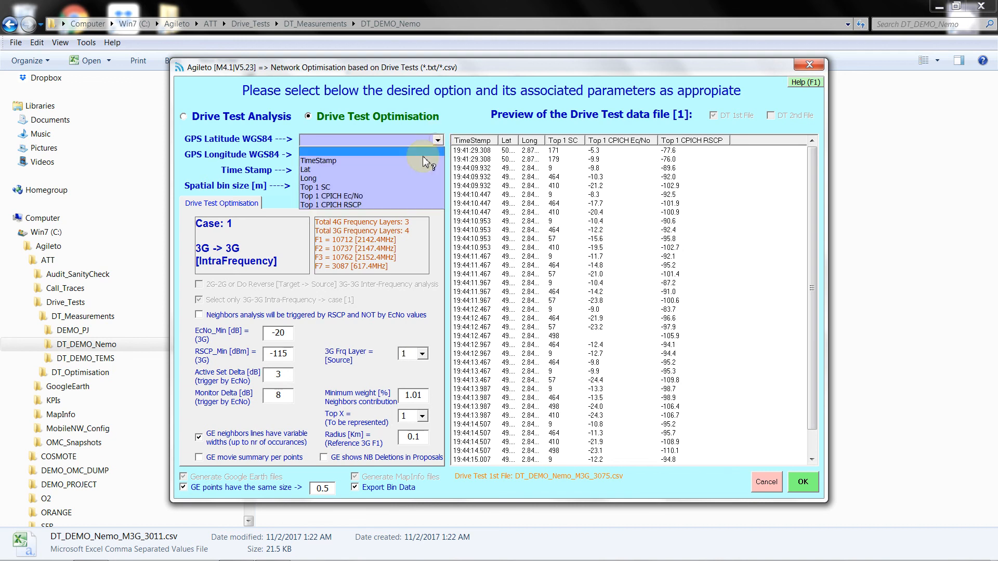
pyautogui.click(396, 170)
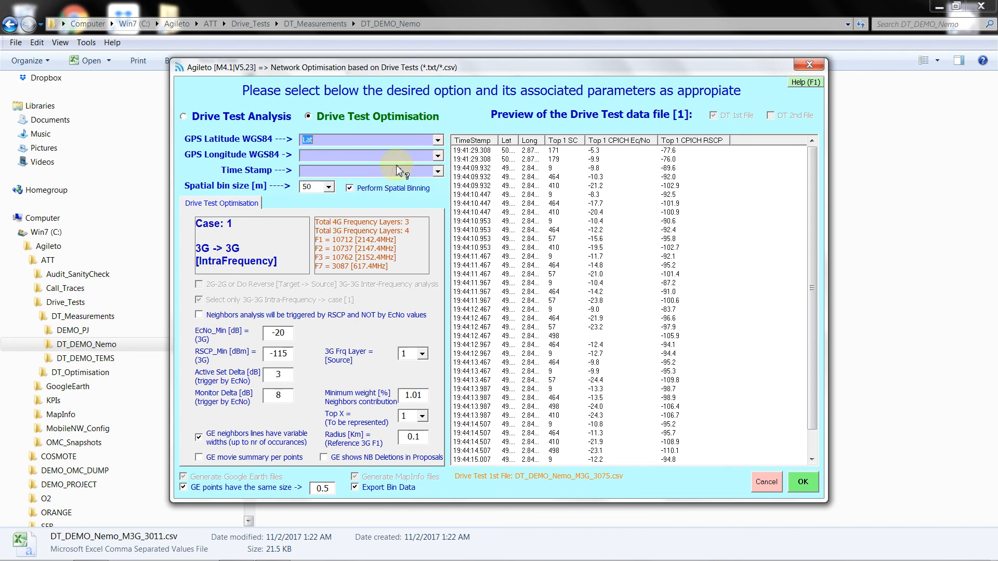
pyautogui.click(437, 157)
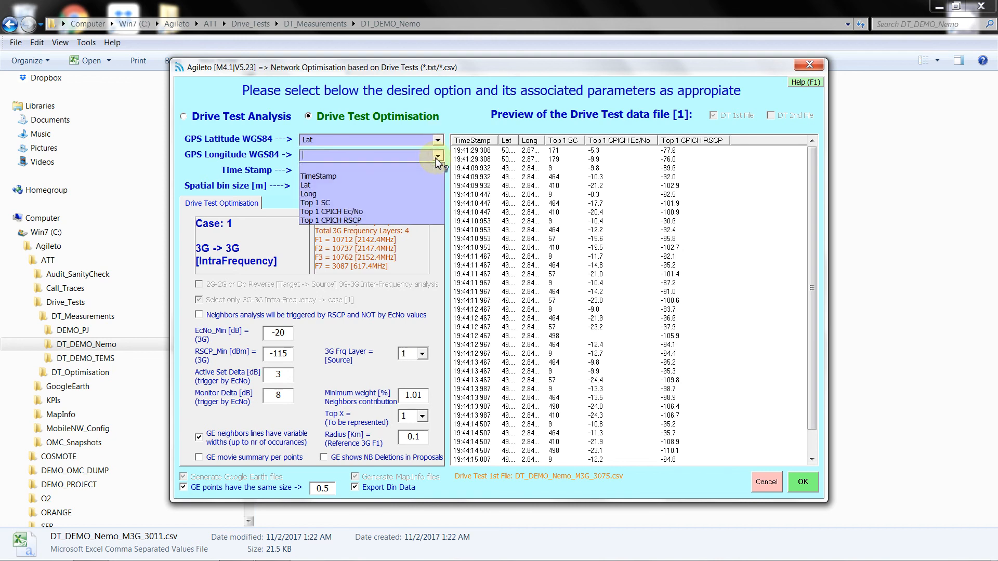
pyautogui.click(419, 194)
pyautogui.click(437, 171)
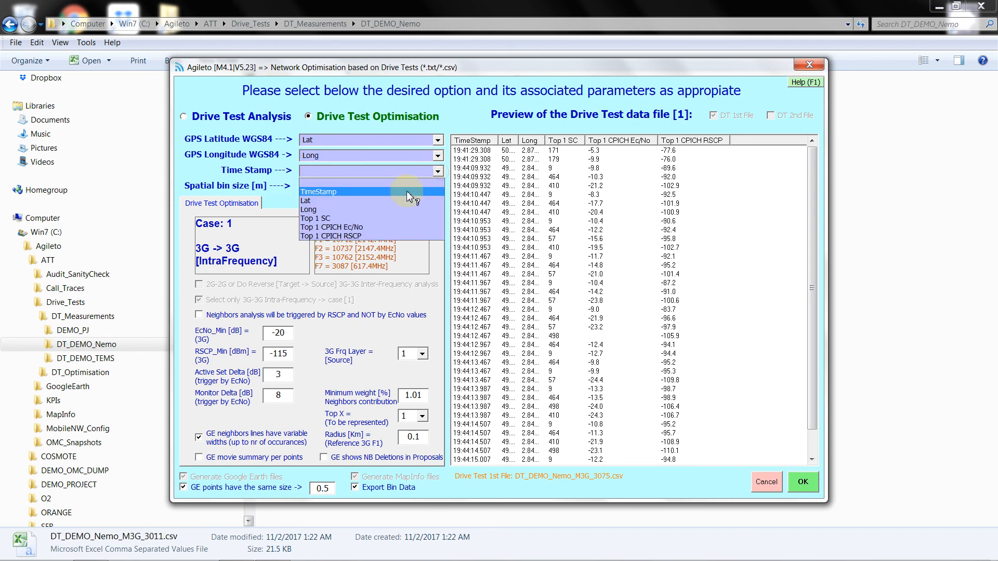
pyautogui.click(408, 192)
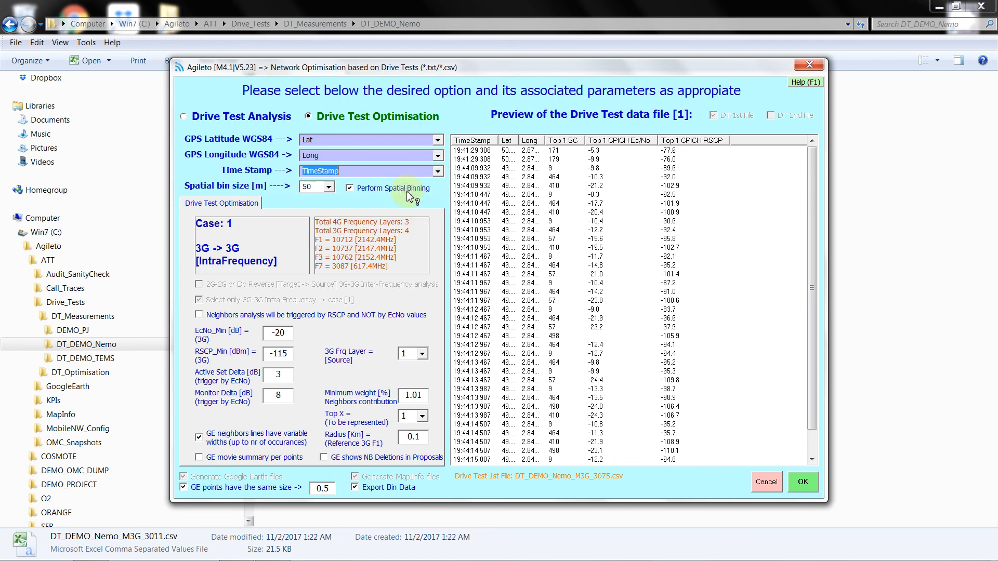
# - Set the spatial bin size to 5 m and widen the Lat and Long columns in the data preview to show full coordinates
pyautogui.click(329, 187)
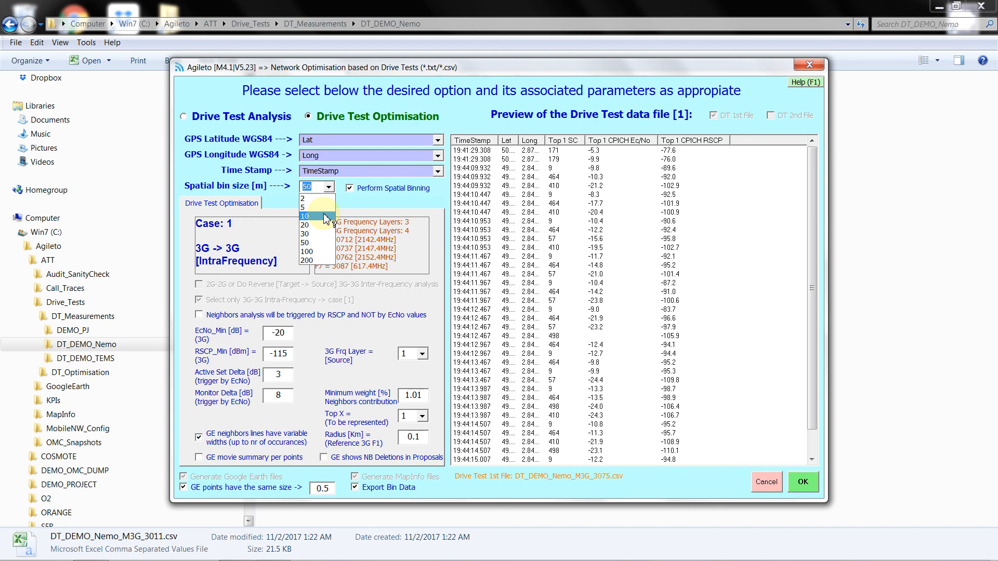
pyautogui.click(306, 208)
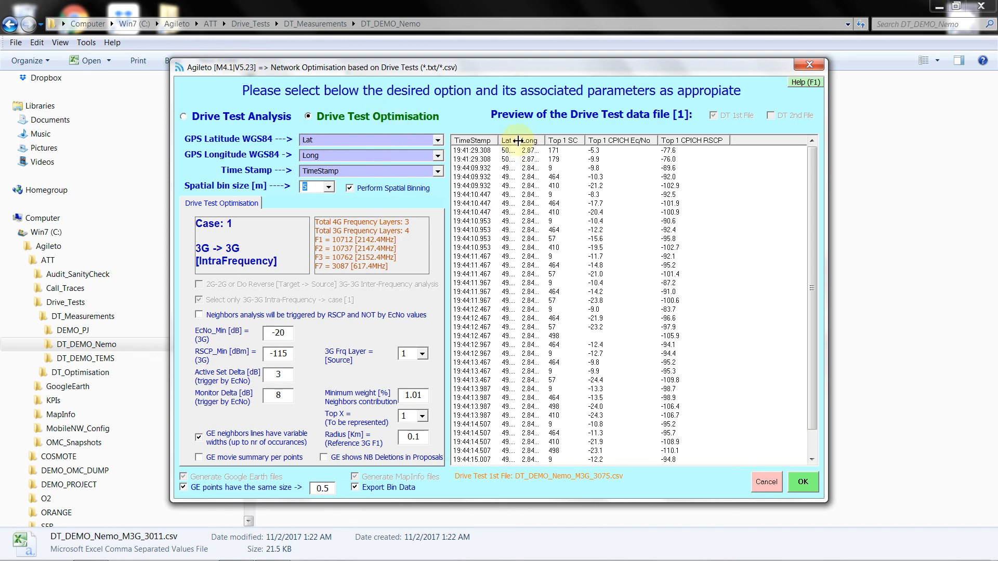
pyautogui.moveTo(519, 140); pyautogui.dragTo(568, 139)
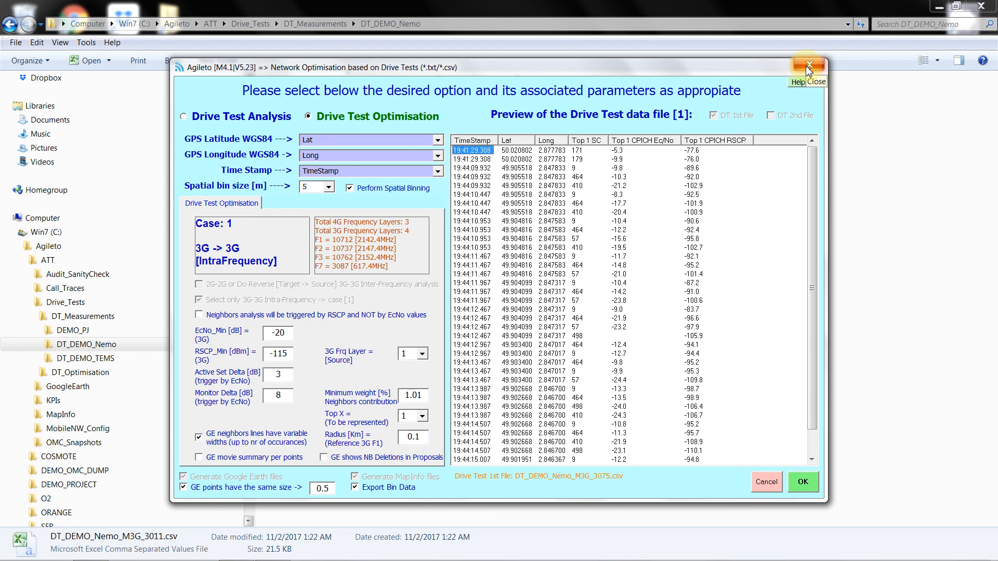
# - Cancel the optimisation setup and tidy the desktop, with the folder window minimised and the Agileto window above the QR code
pyautogui.click(766, 483)
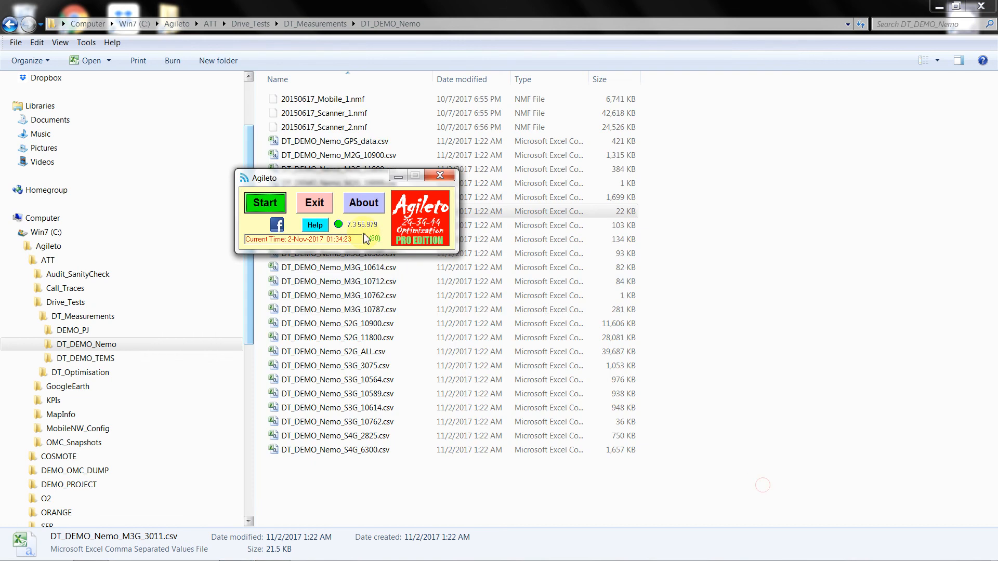
pyautogui.click(939, 7)
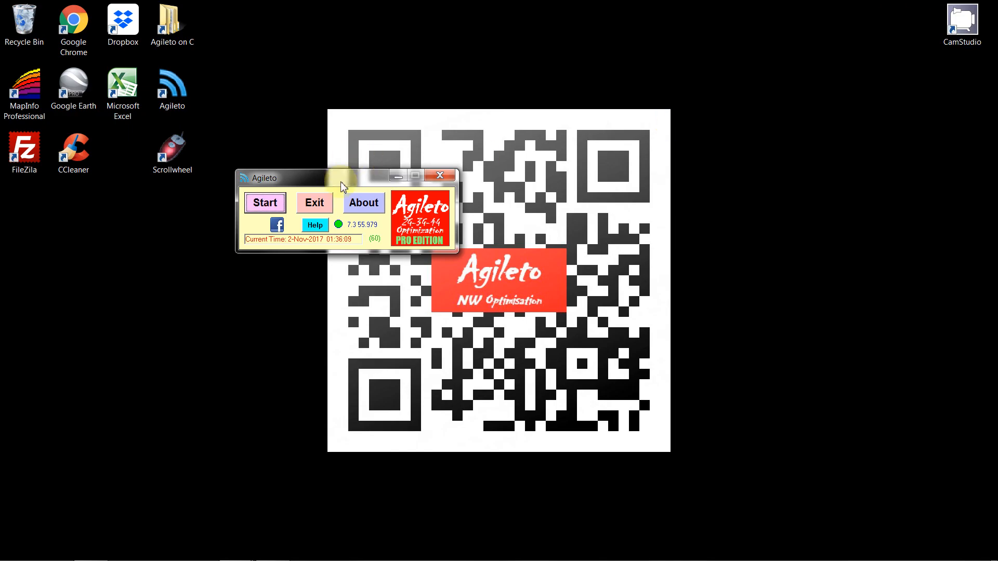
pyautogui.moveTo(341, 181); pyautogui.dragTo(484, 30)
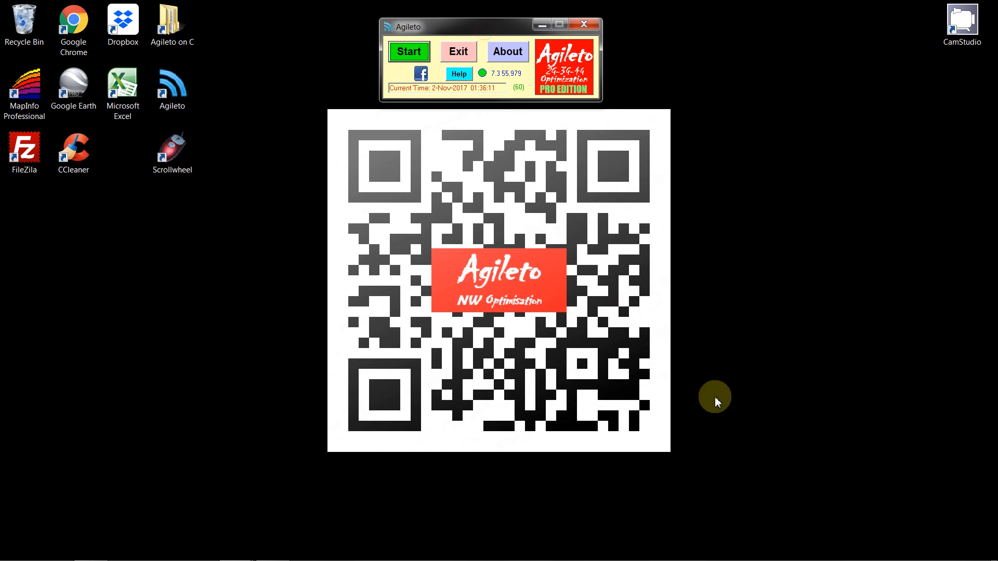